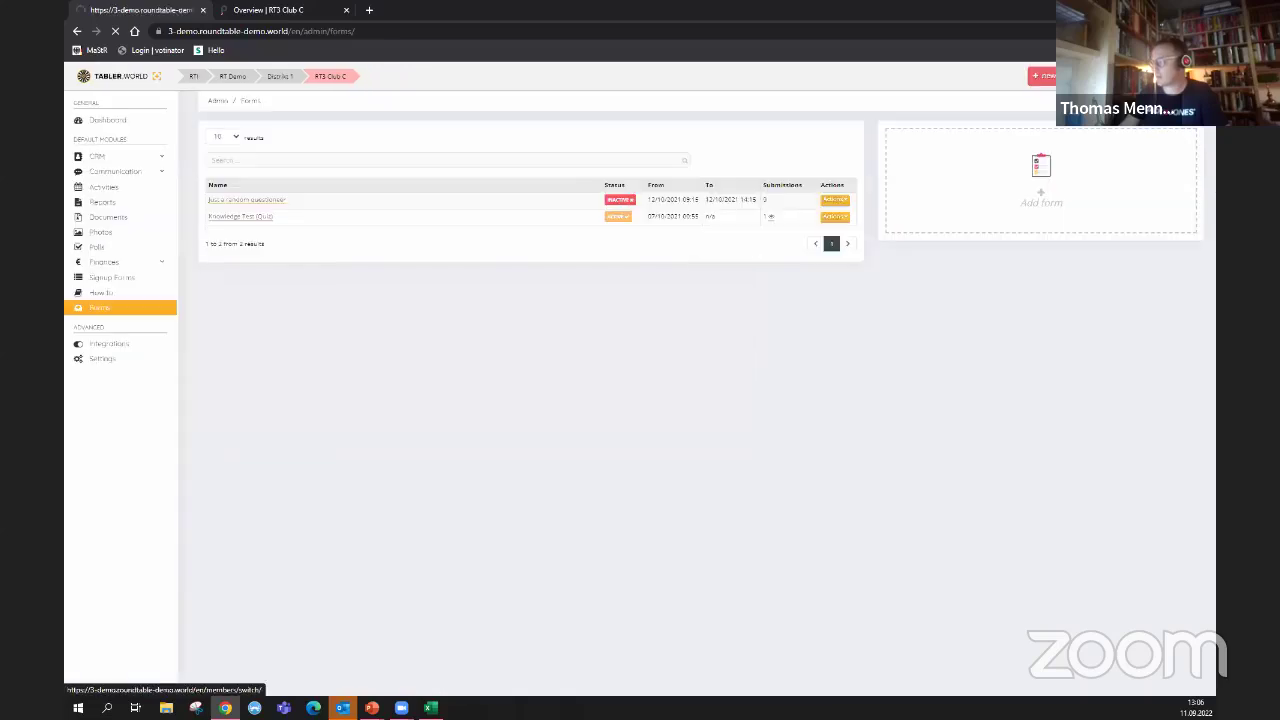
- Start a new form named "form demo", enter a short description and continue to its visibility settings
click(1005, 195)
click(287, 212)
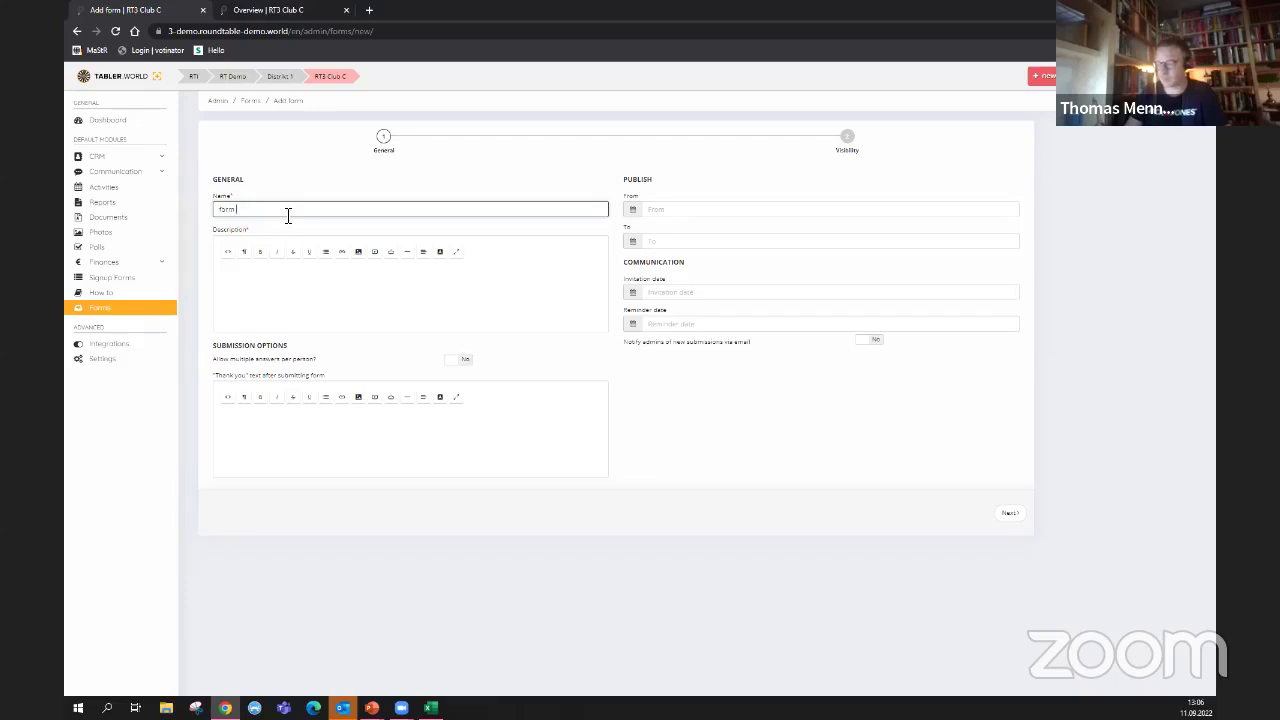
click(350, 292)
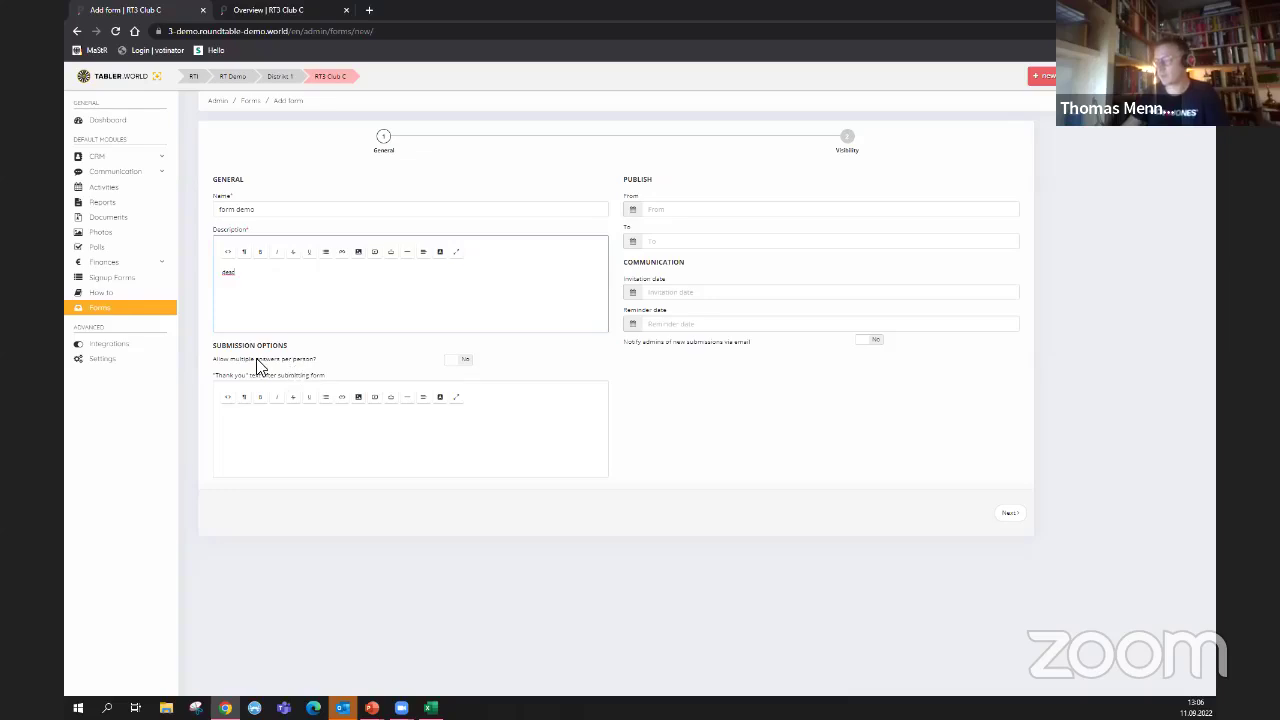
drag(230, 363, 286, 366)
click(305, 369)
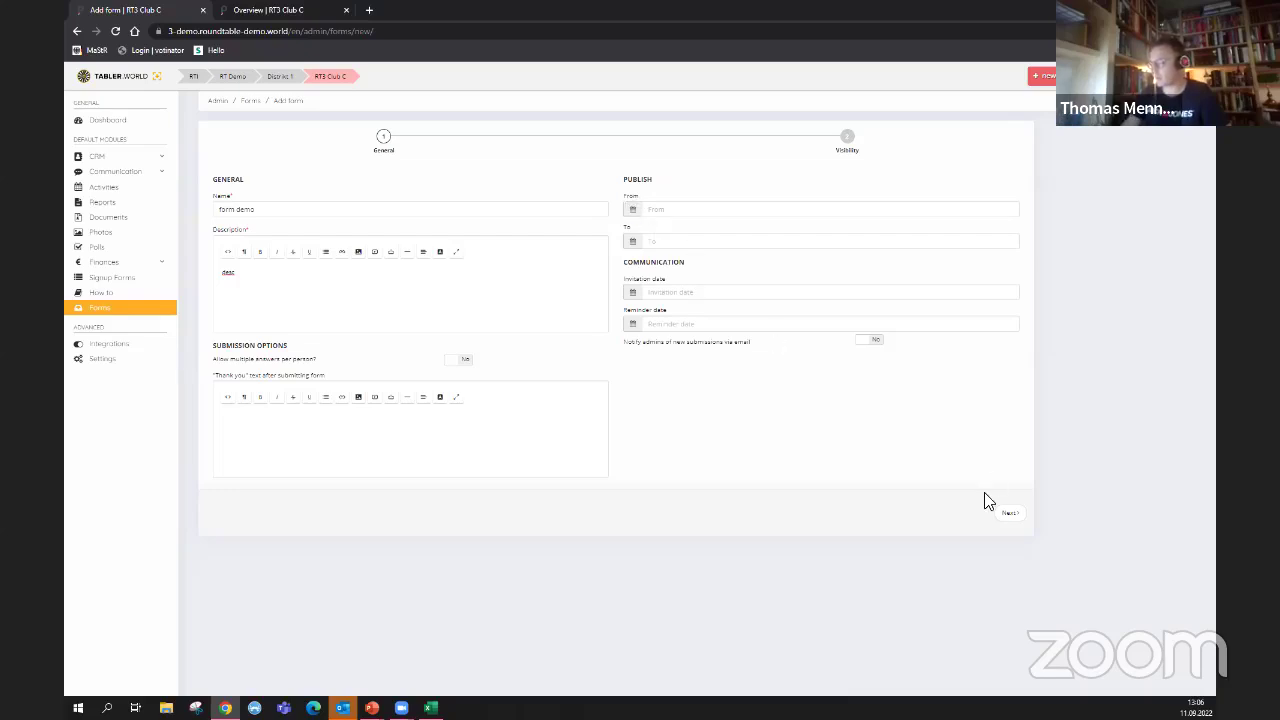
click(872, 342)
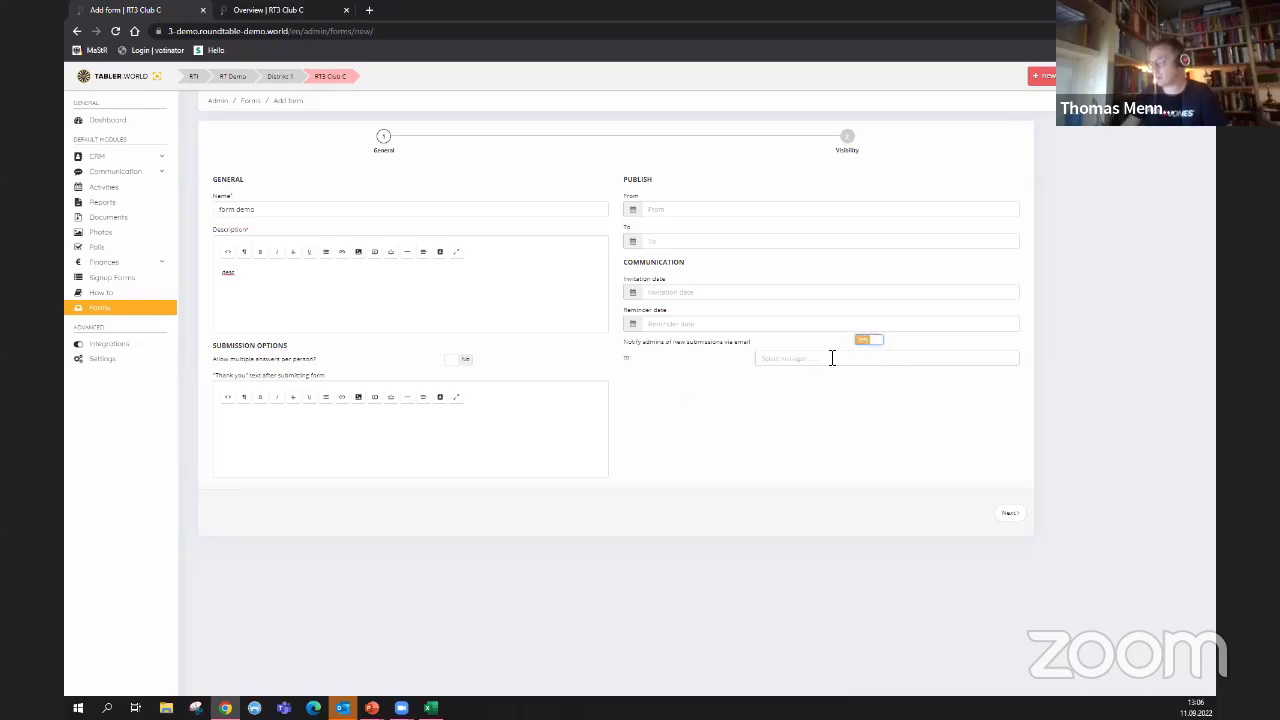
click(866, 343)
click(1008, 514)
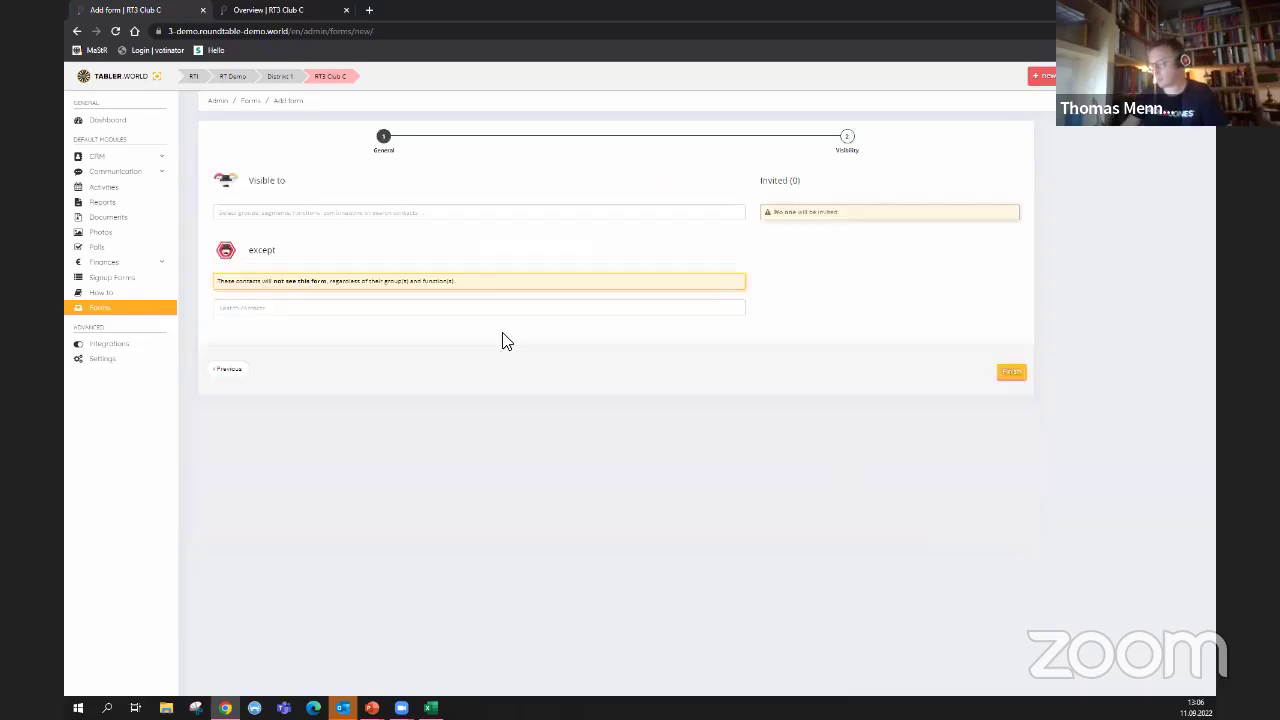
- Make the form visible to the Members group and finish creating it
click(366, 224)
text(memb)
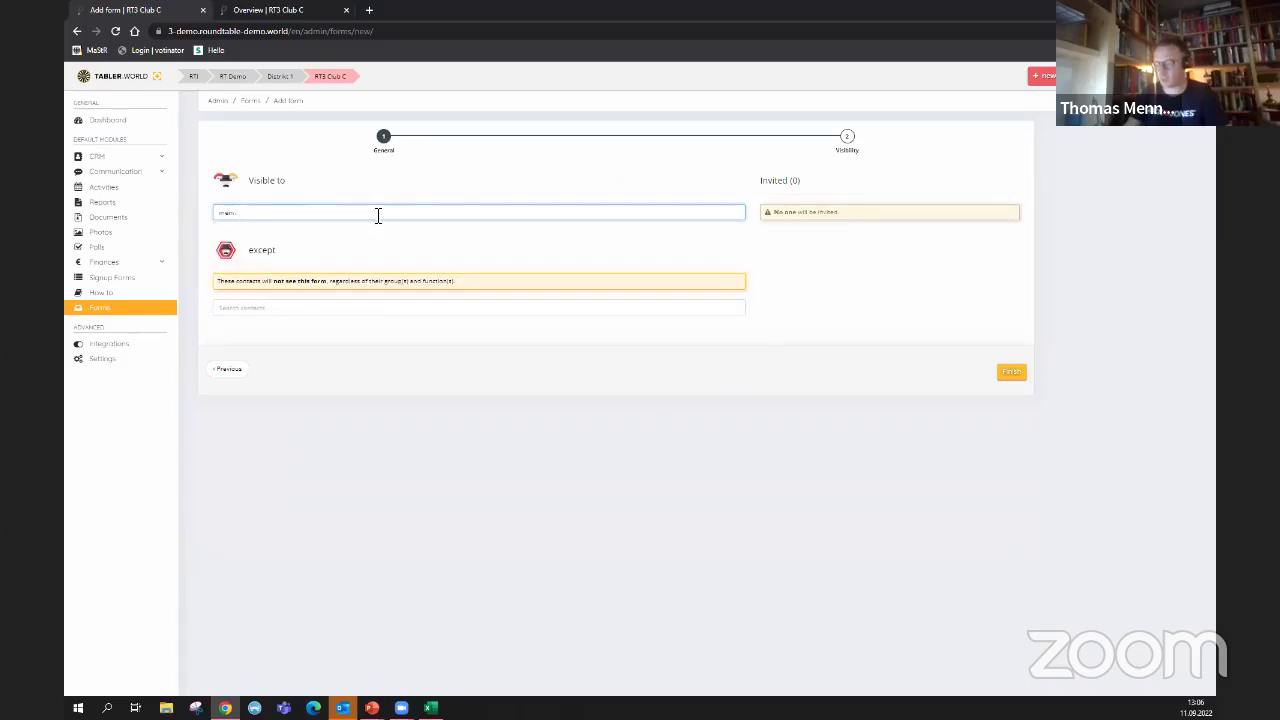
click(281, 242)
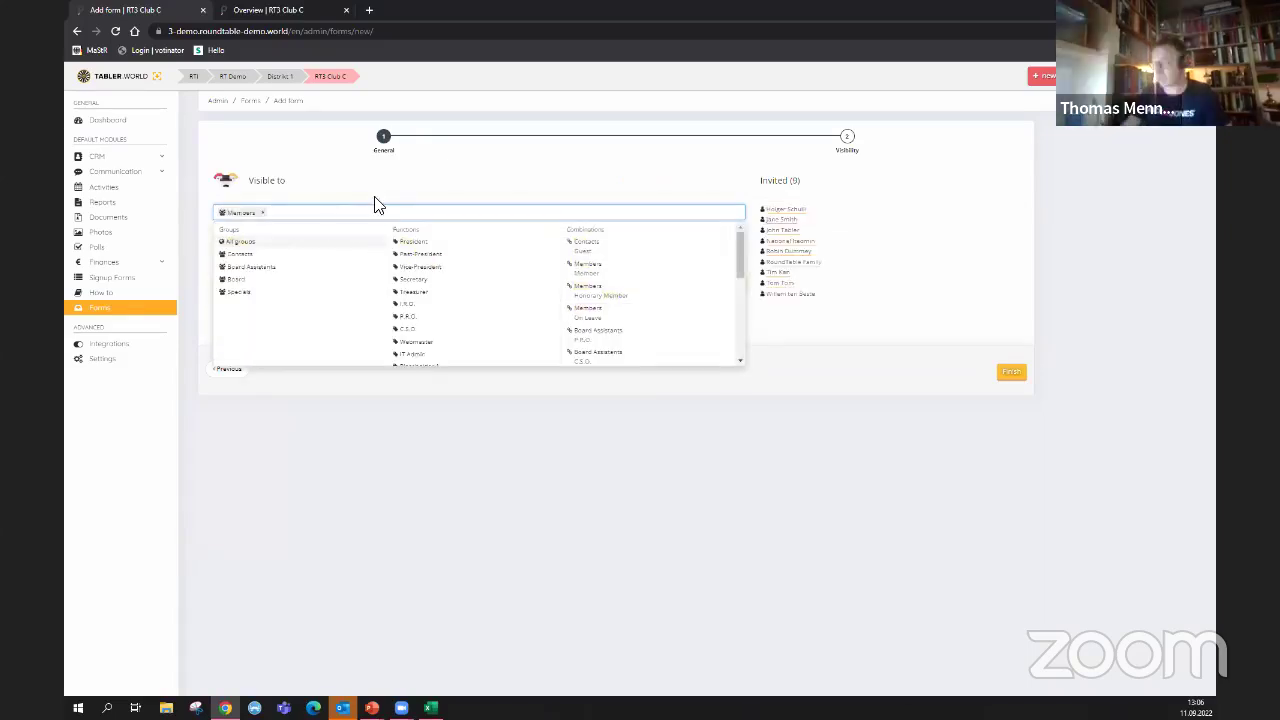
click(1011, 371)
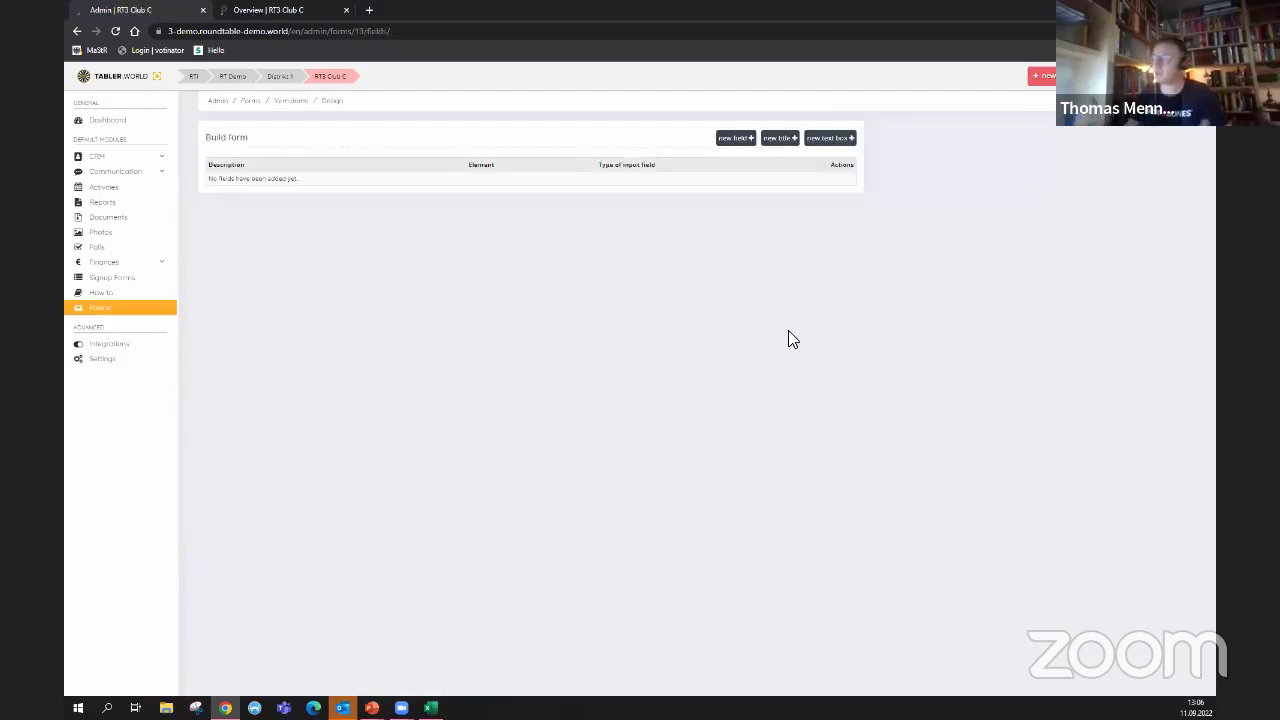
- Draft a new field with "question" as its question and examine the available answer types
click(737, 145)
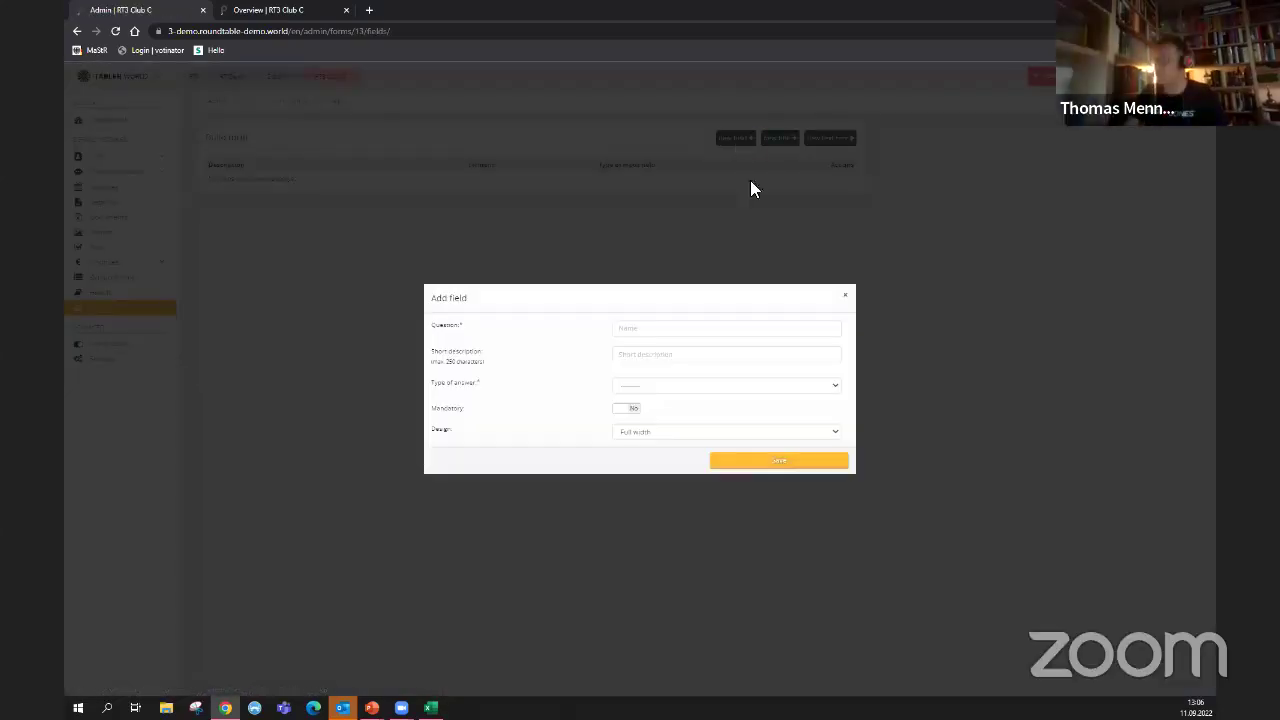
click(640, 334)
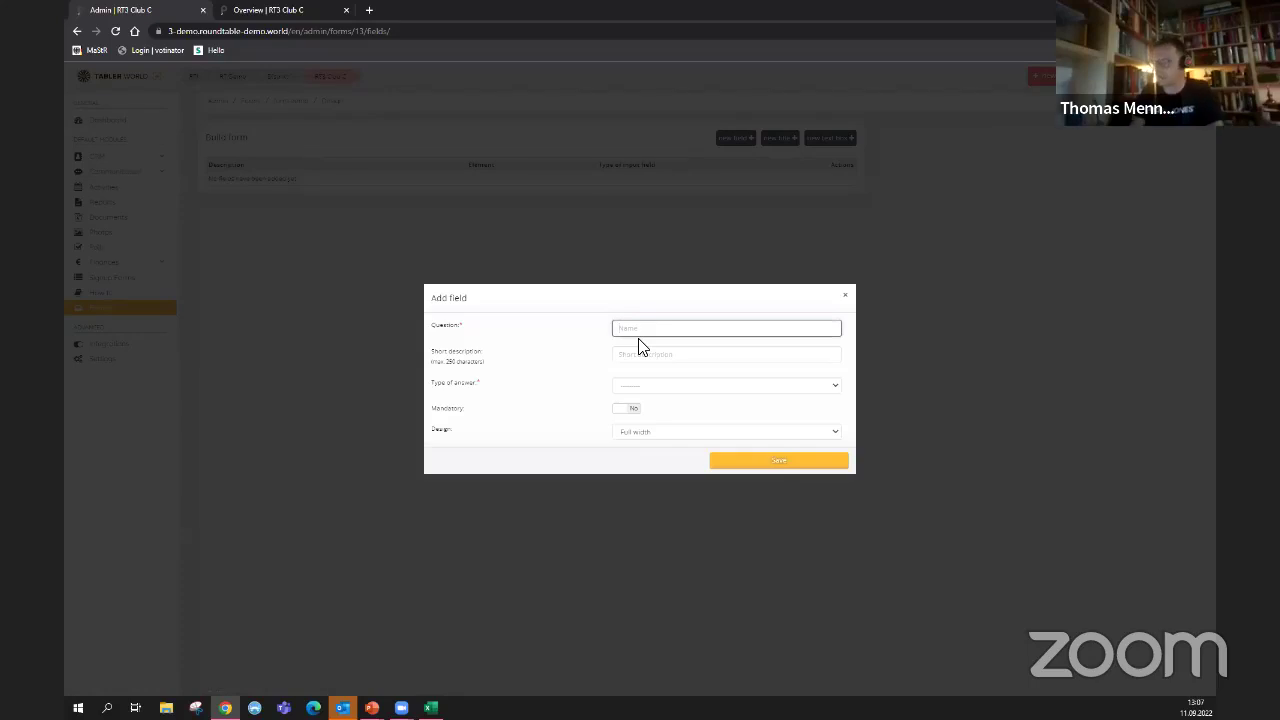
text(B)
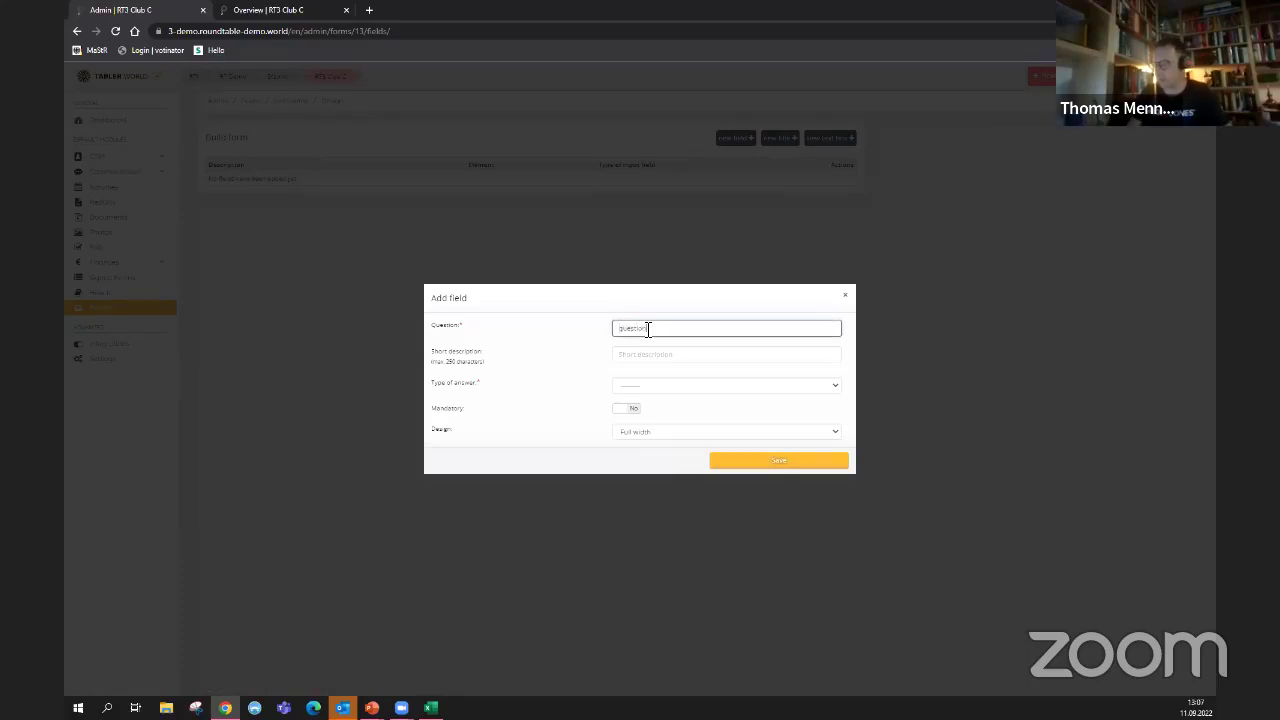
click(690, 402)
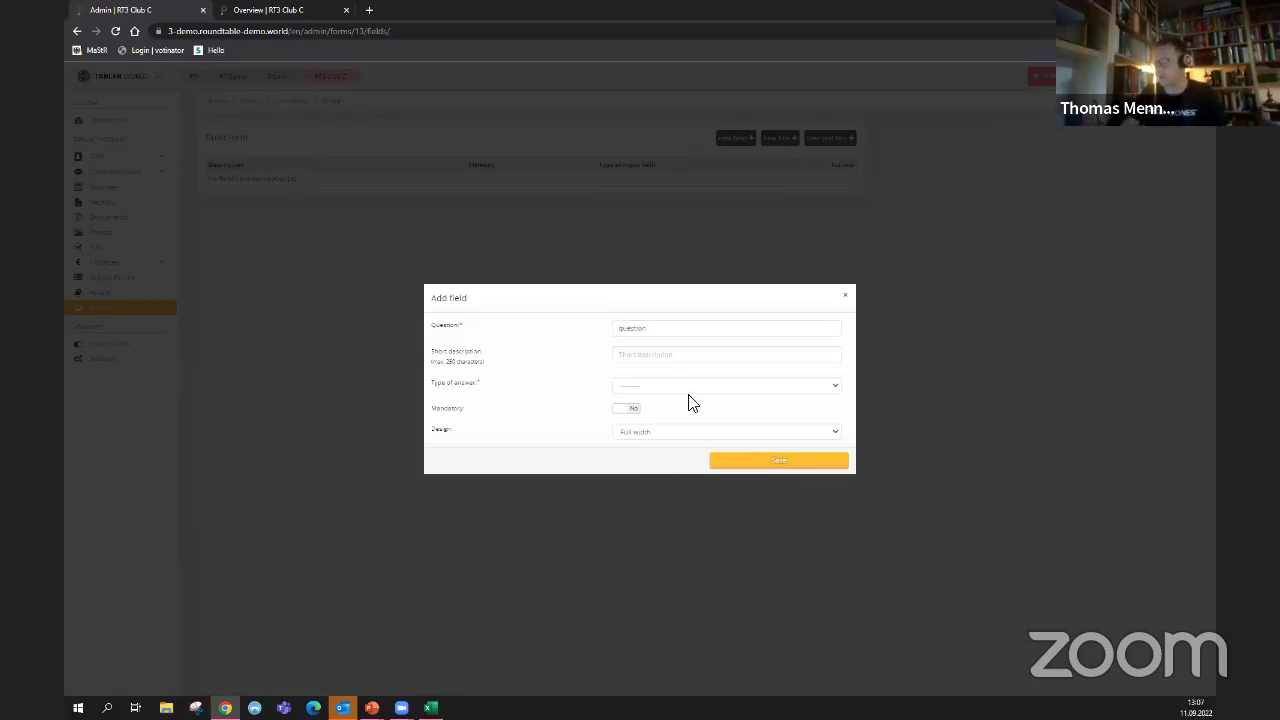
click(696, 386)
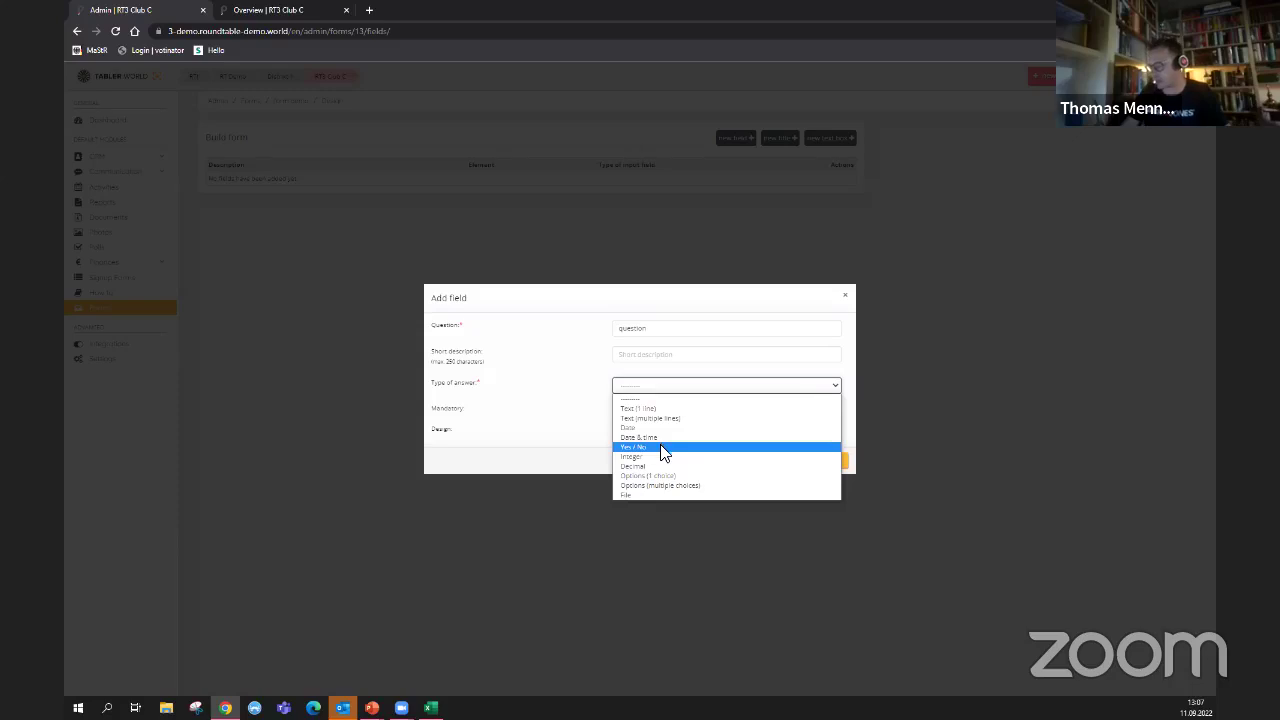
click(953, 393)
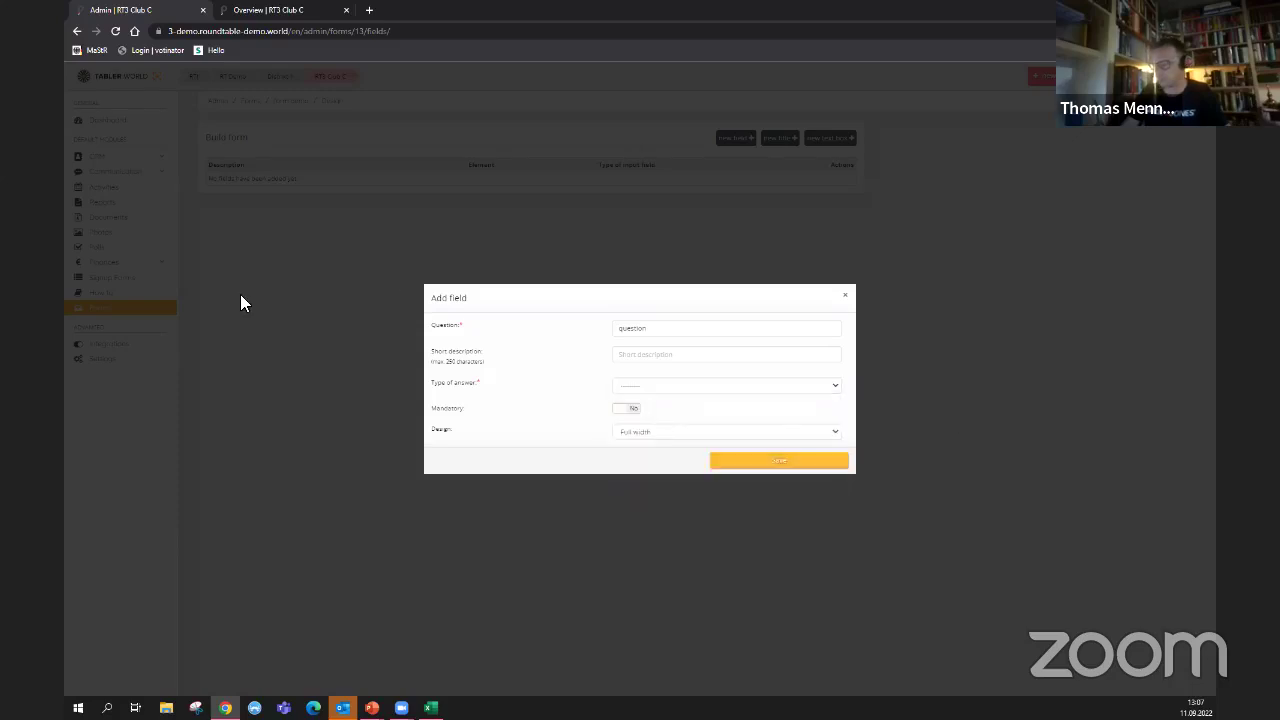
- Open the fields of the existing Knowledge Test (Quiz) form and examine their input field types
click(116, 310)
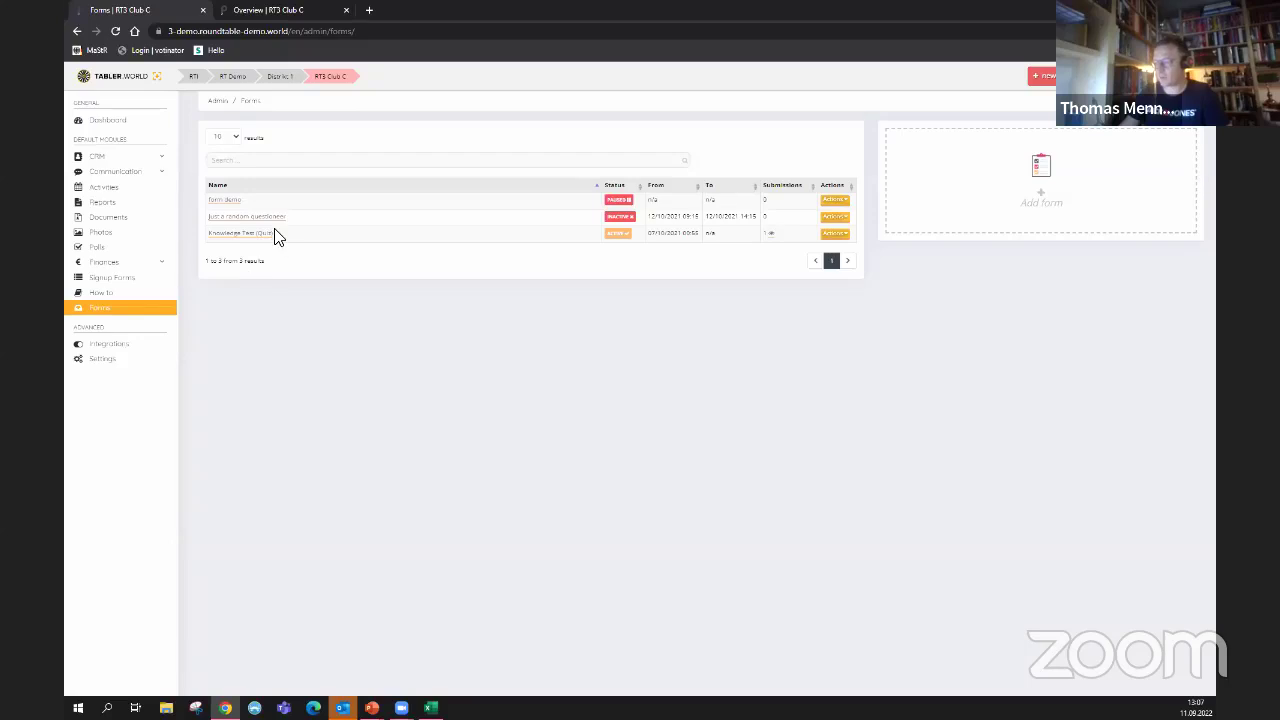
click(835, 233)
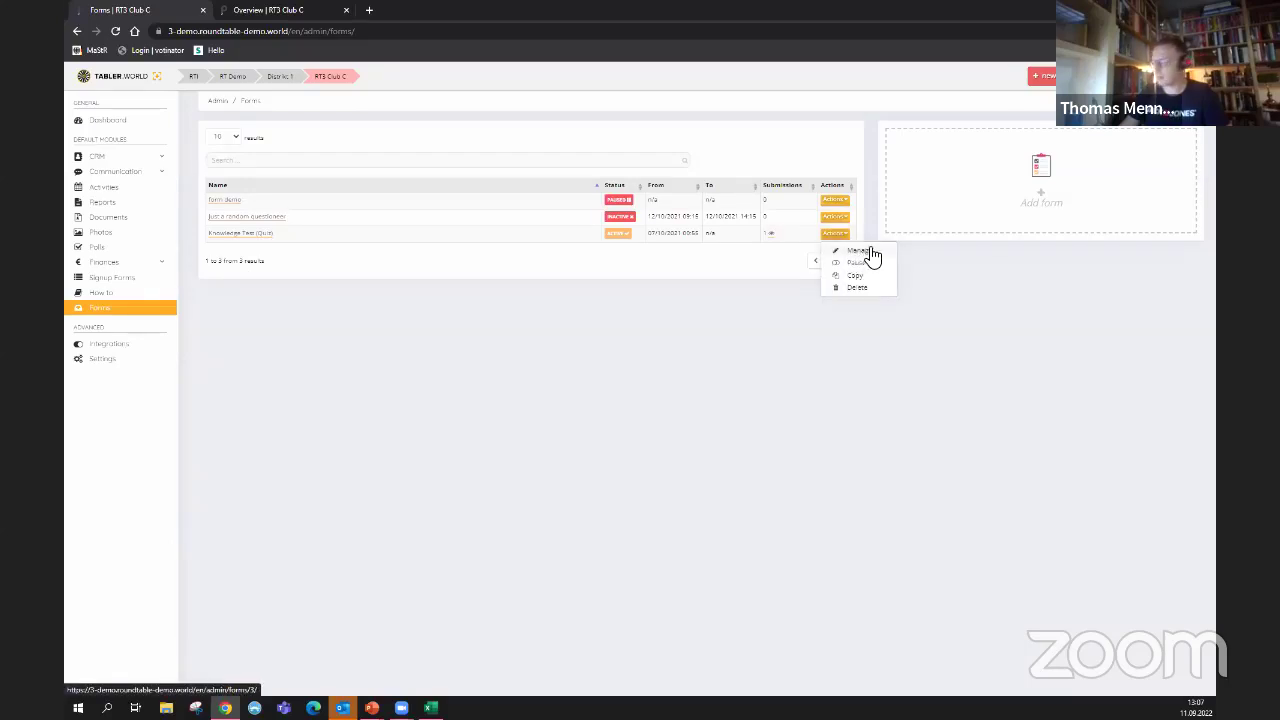
click(870, 251)
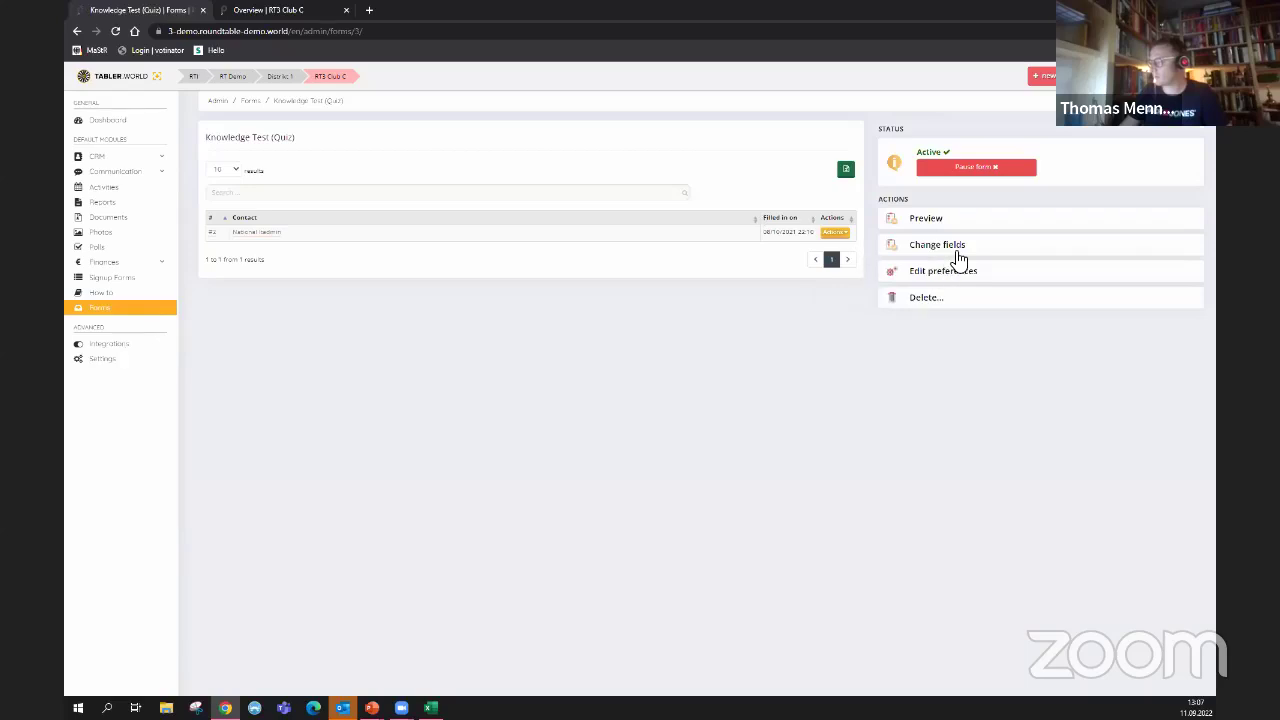
click(938, 246)
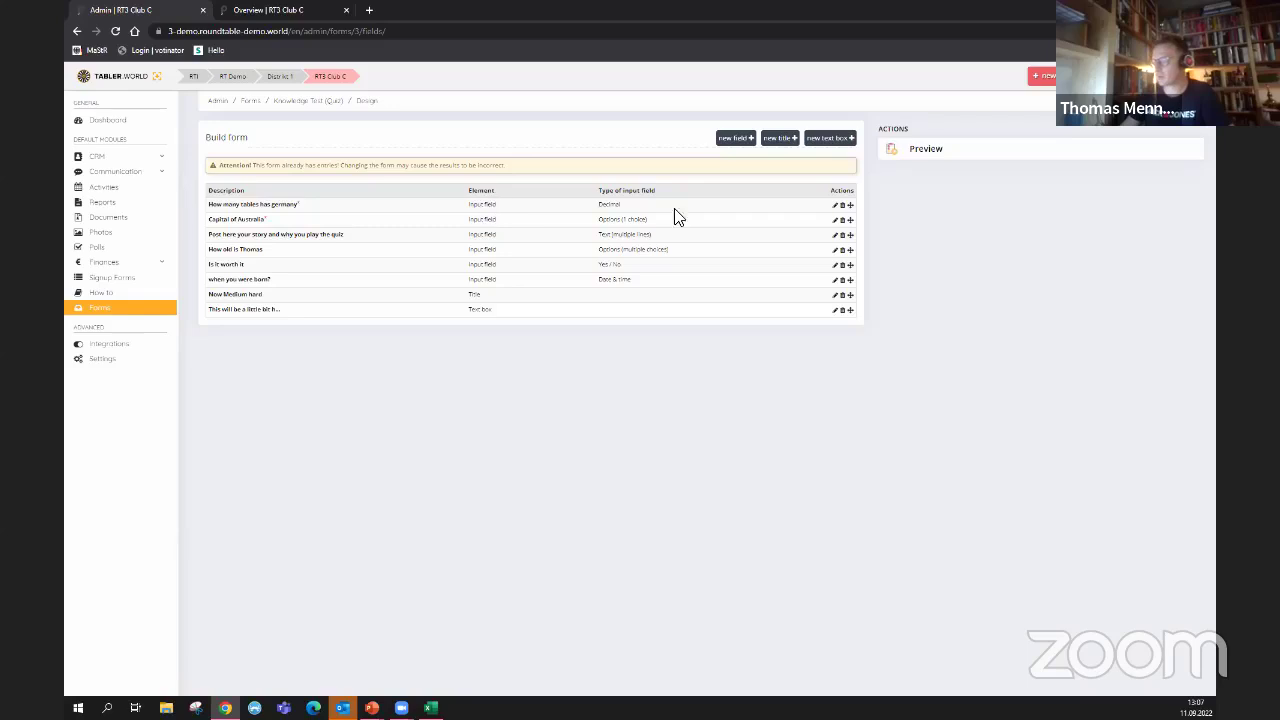
double_click(610, 205)
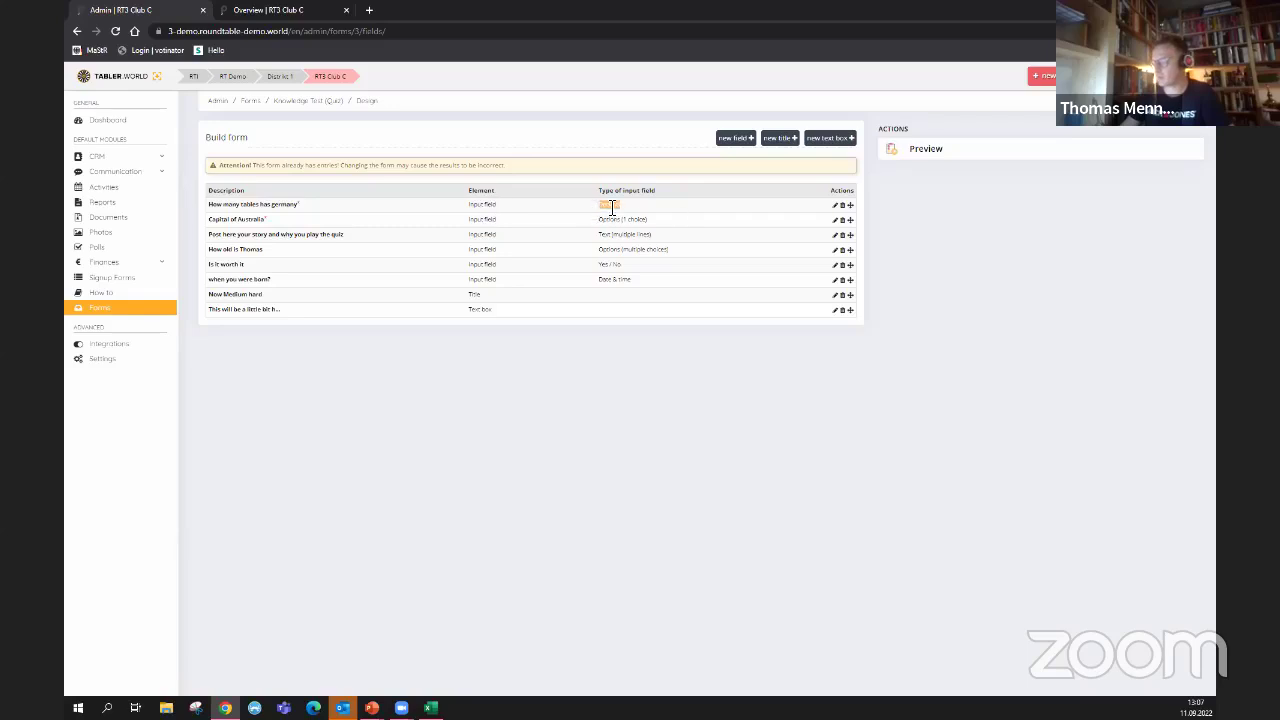
- Preview the quiz form and answer 2563 for the number of tables in Germany and Canberra for Australia's capital
click(922, 150)
click(266, 218)
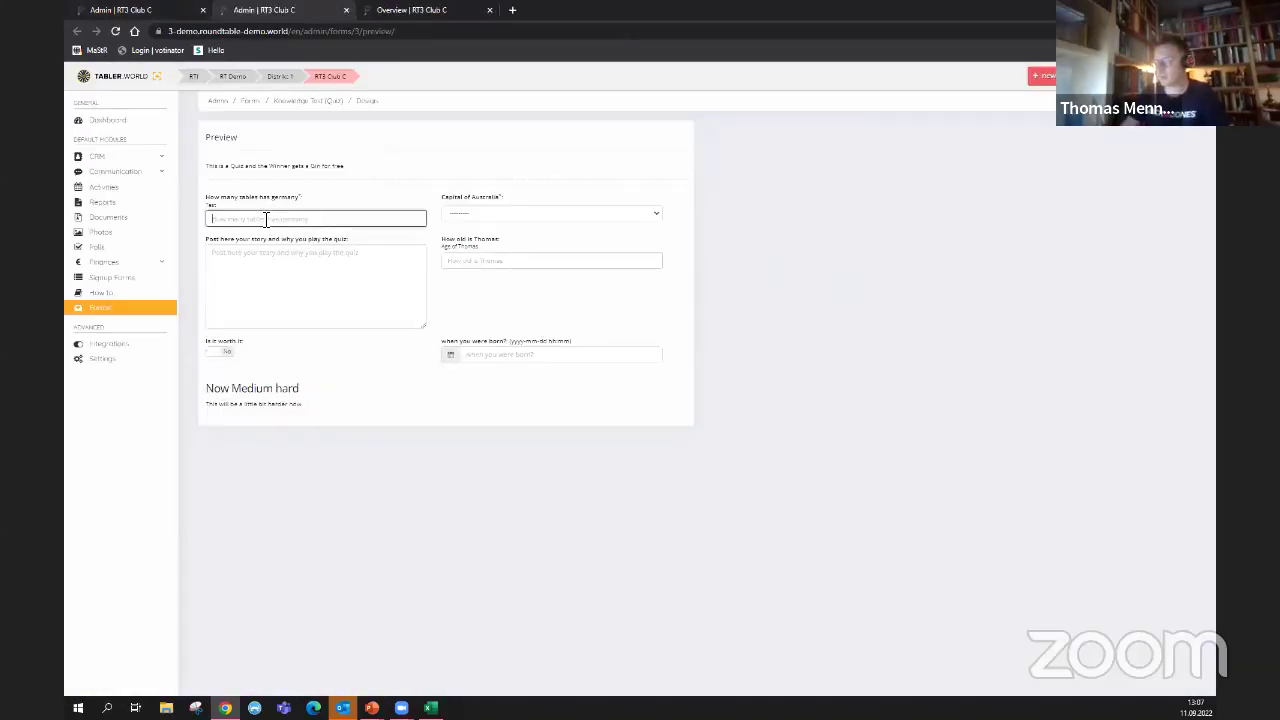
text(2563)
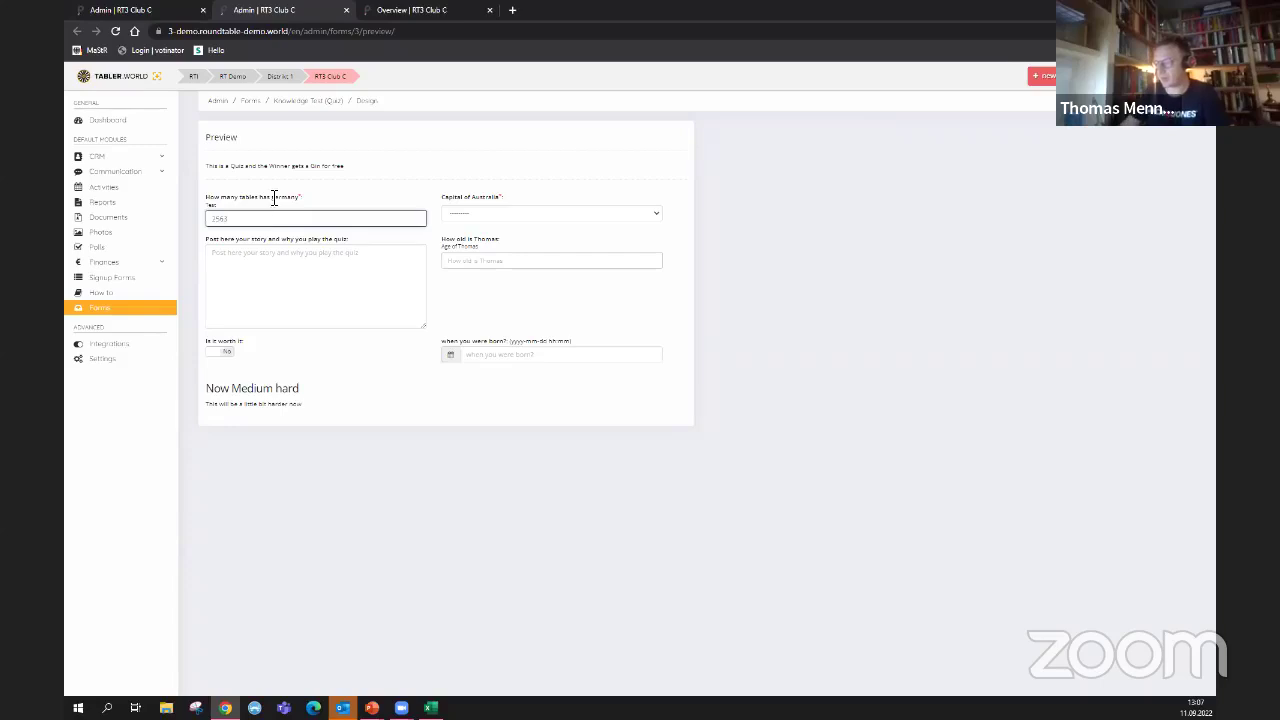
click(470, 216)
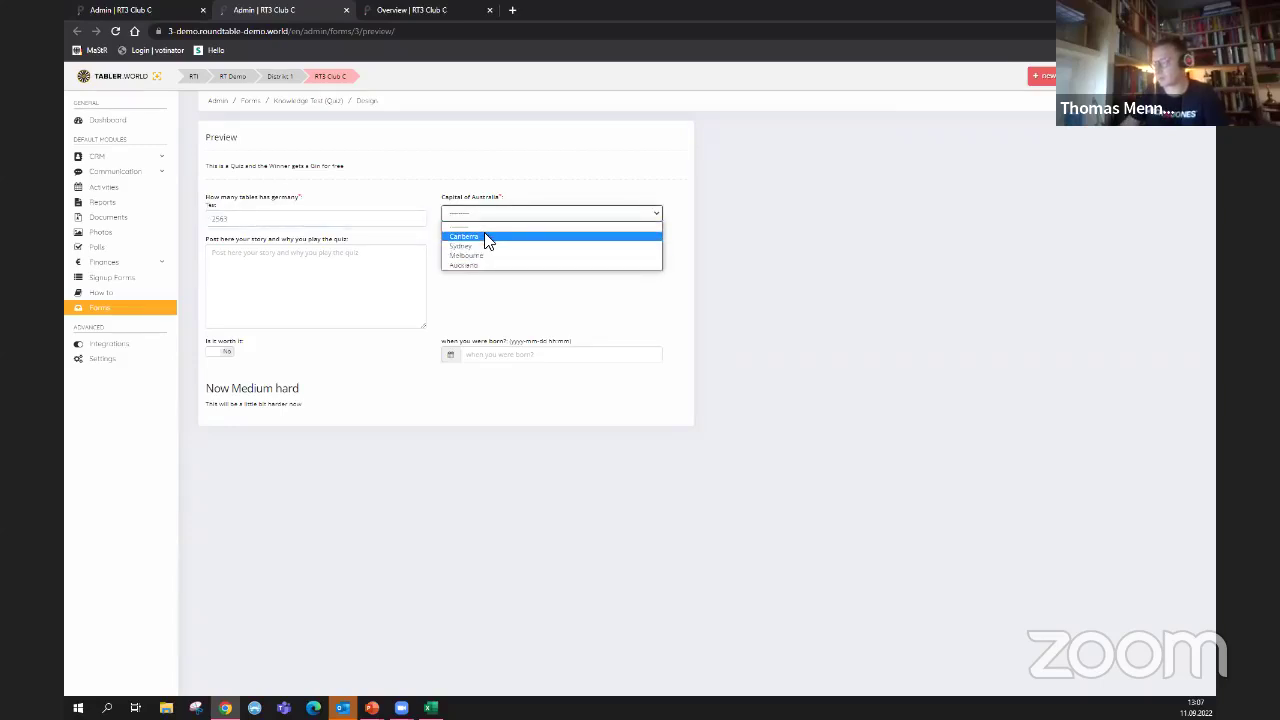
click(492, 237)
- Enter three lines of placeholder text in the story question, with a blank line before the last one
click(317, 264)
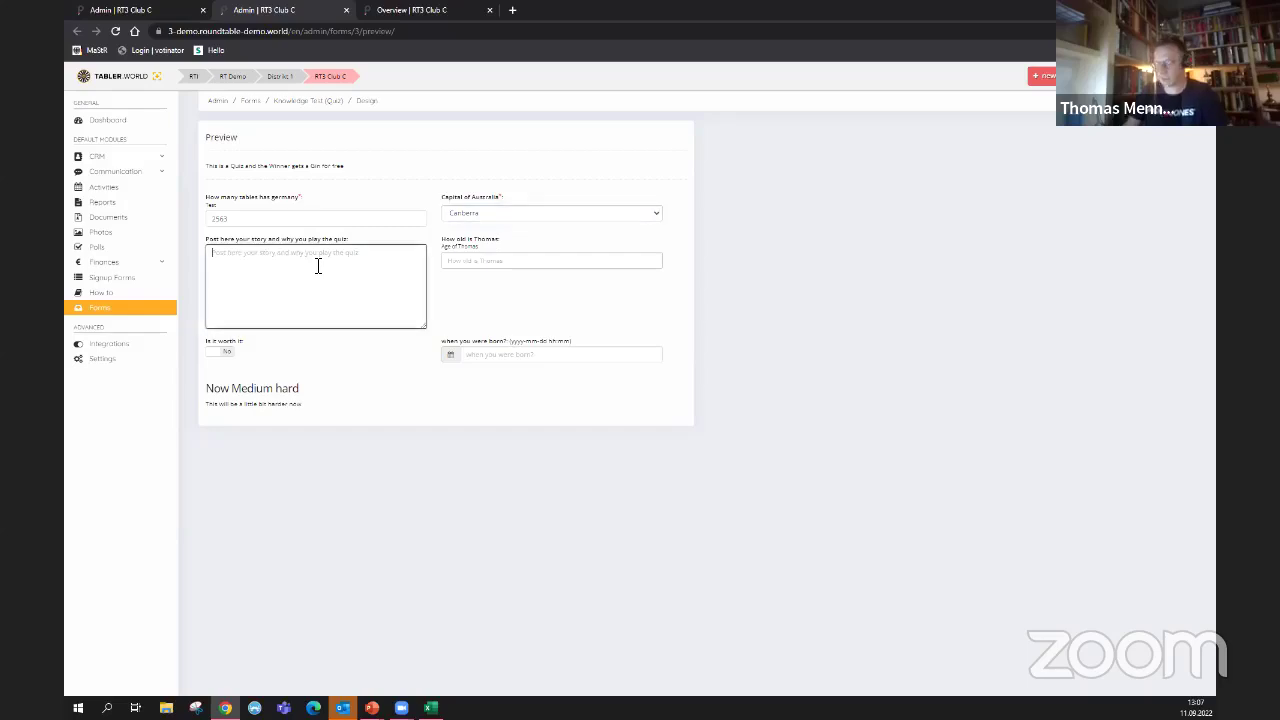
text(Hello)
key(Return)
text(welfunzeqewt)
key(Return)
key(Return)
text(fewjf)
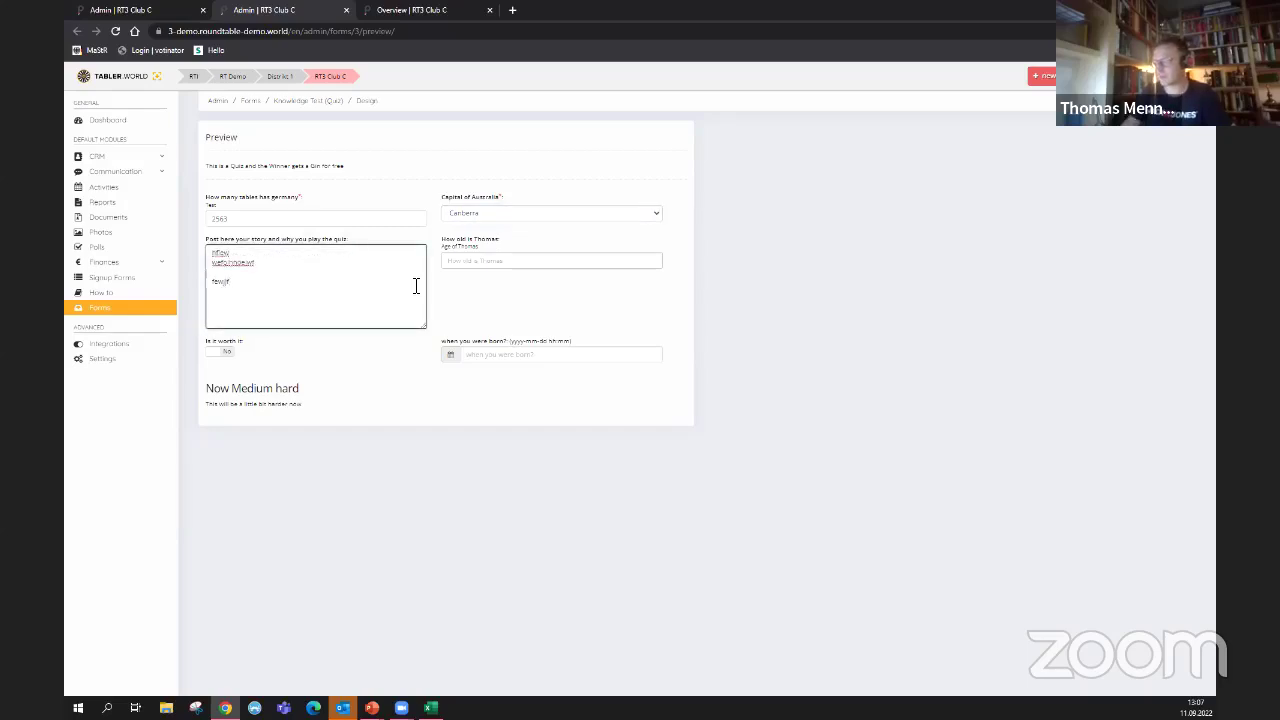
- Select "Young as ever" as the answer to the age question
click(468, 262)
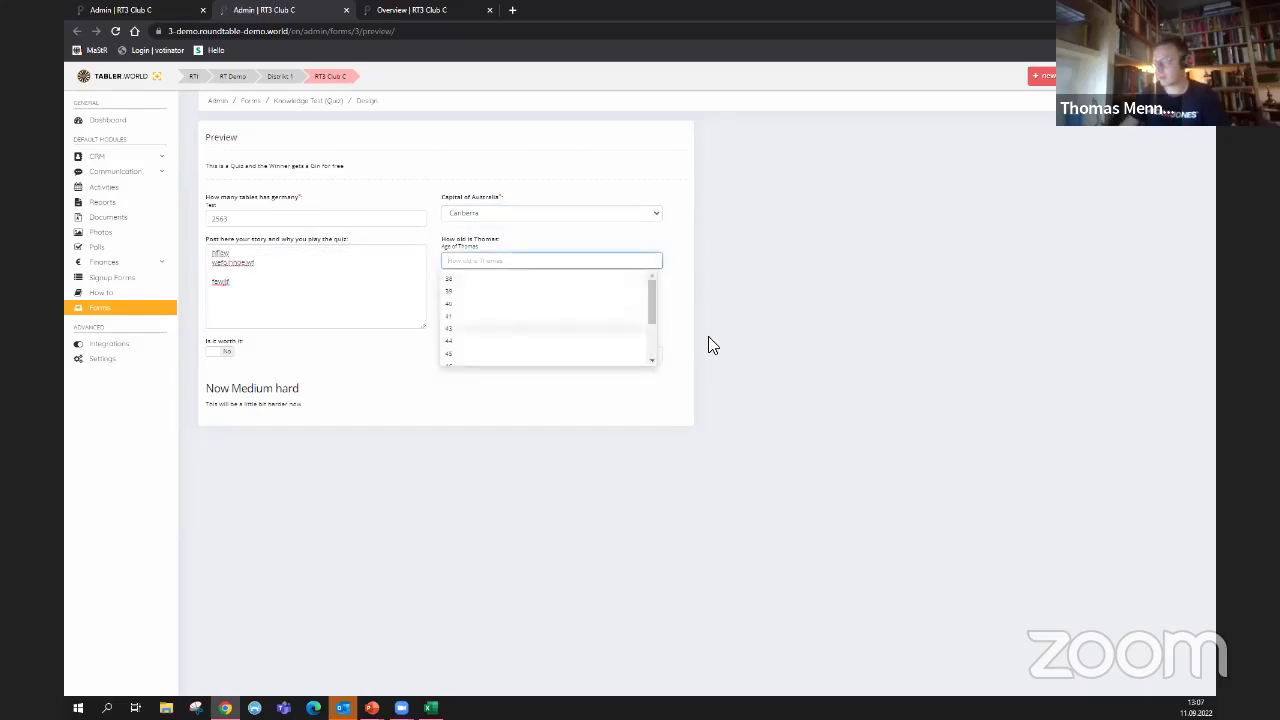
scroll(525, 300, down, 5)
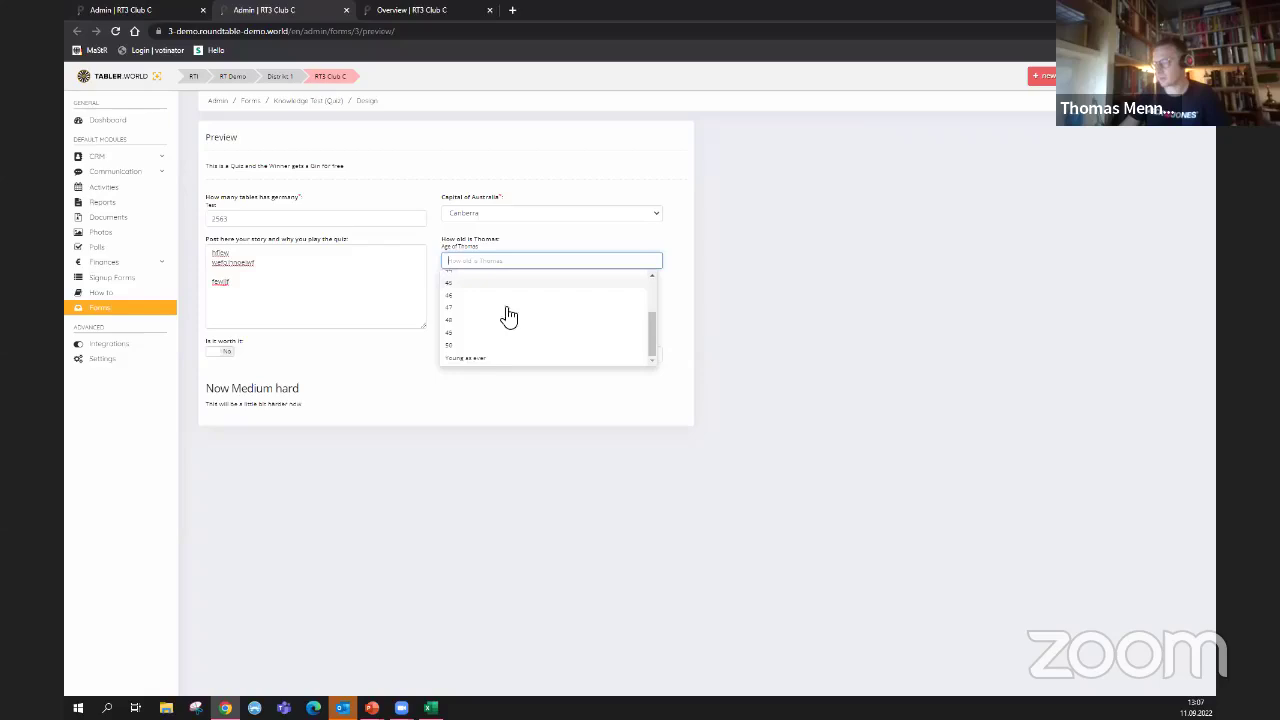
click(491, 362)
click(503, 403)
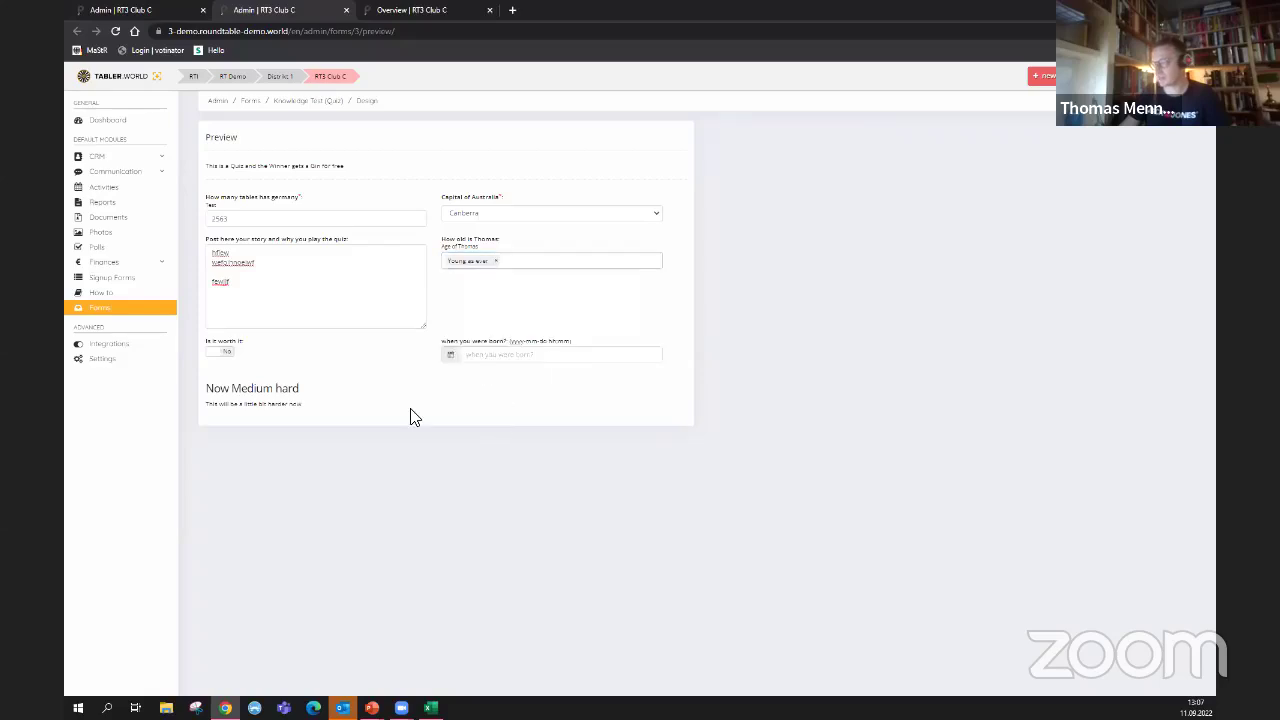
- Test the "Is it worth it" switch, leaving it at No, and fill in the date and time of birth
click(222, 354)
click(222, 355)
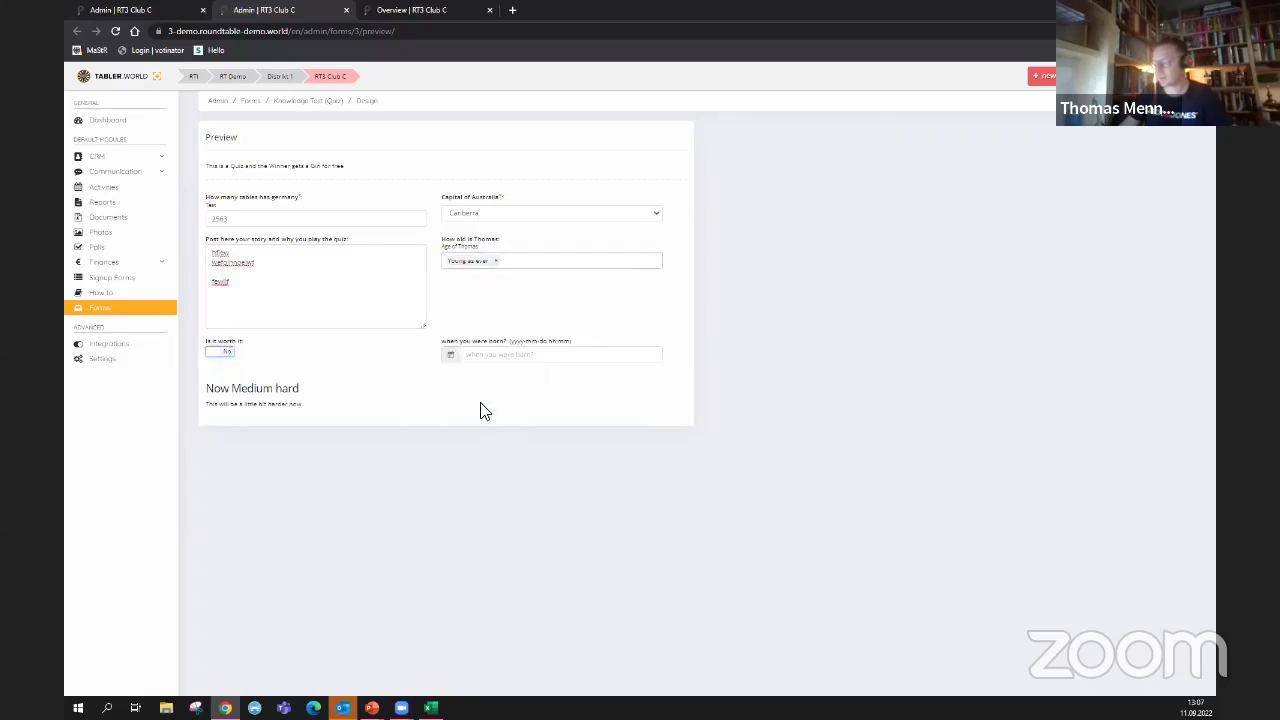
click(555, 358)
click(330, 397)
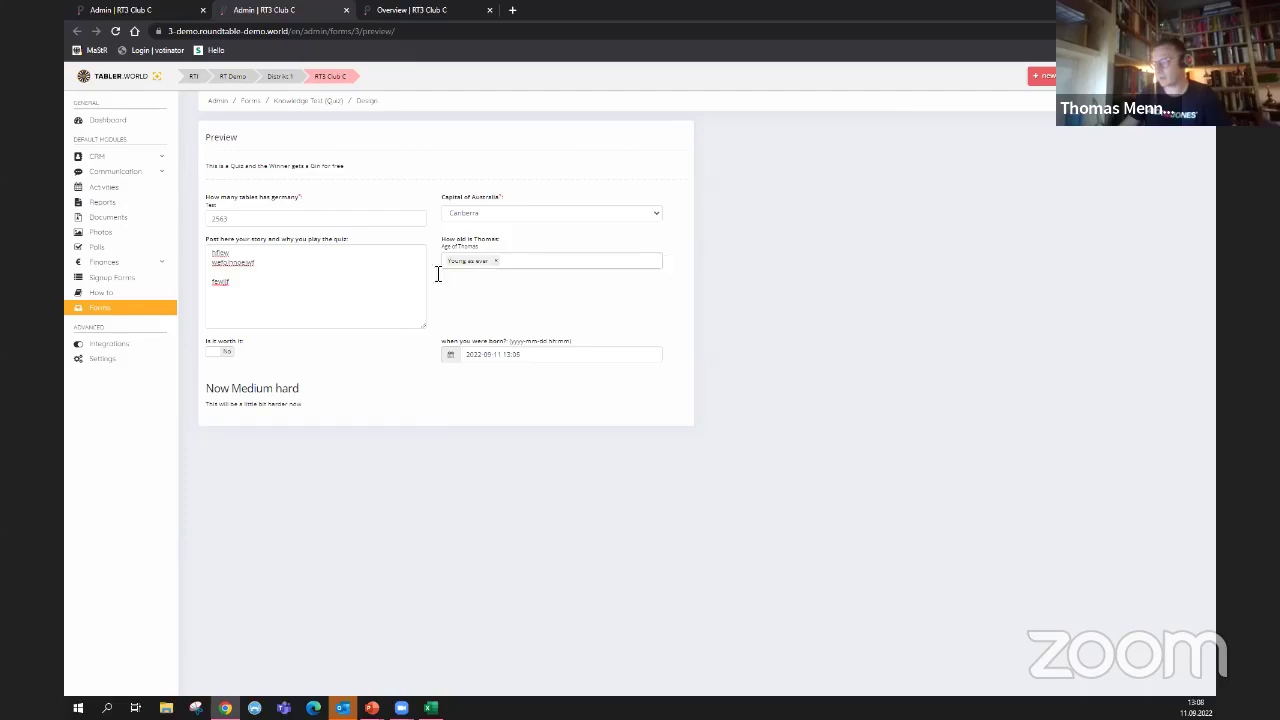
drag(207, 389, 316, 410)
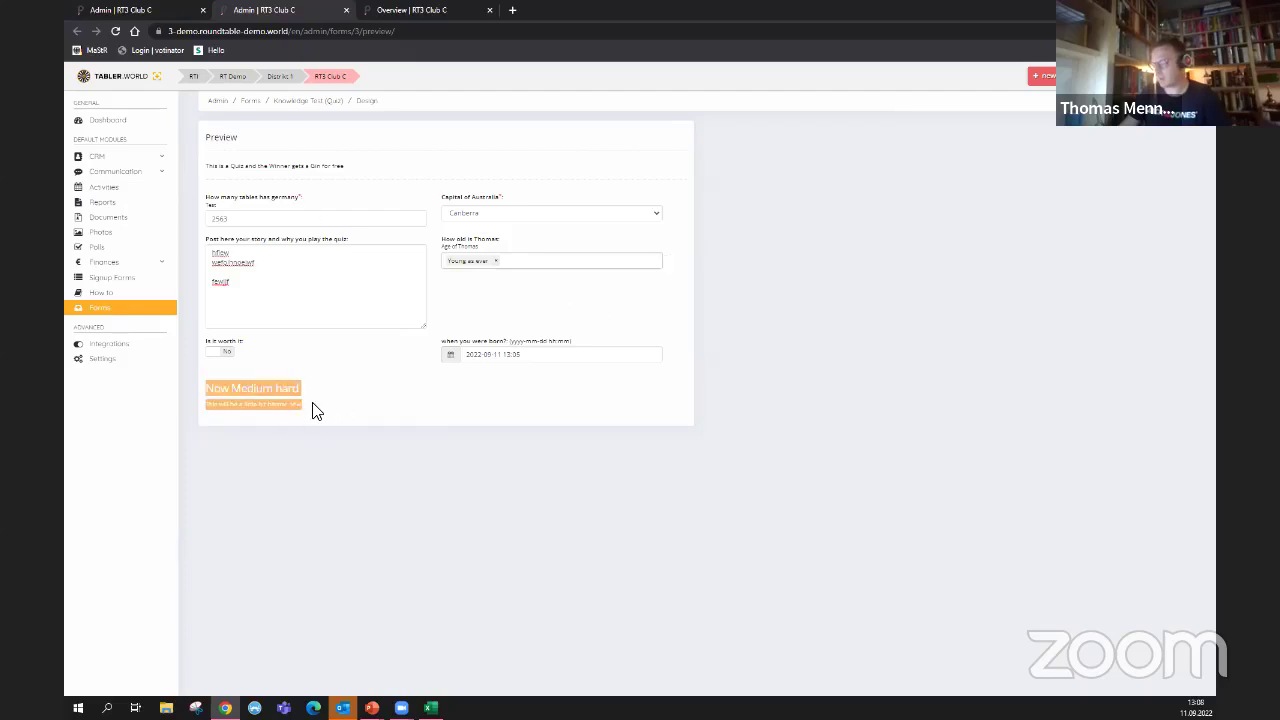
click(316, 410)
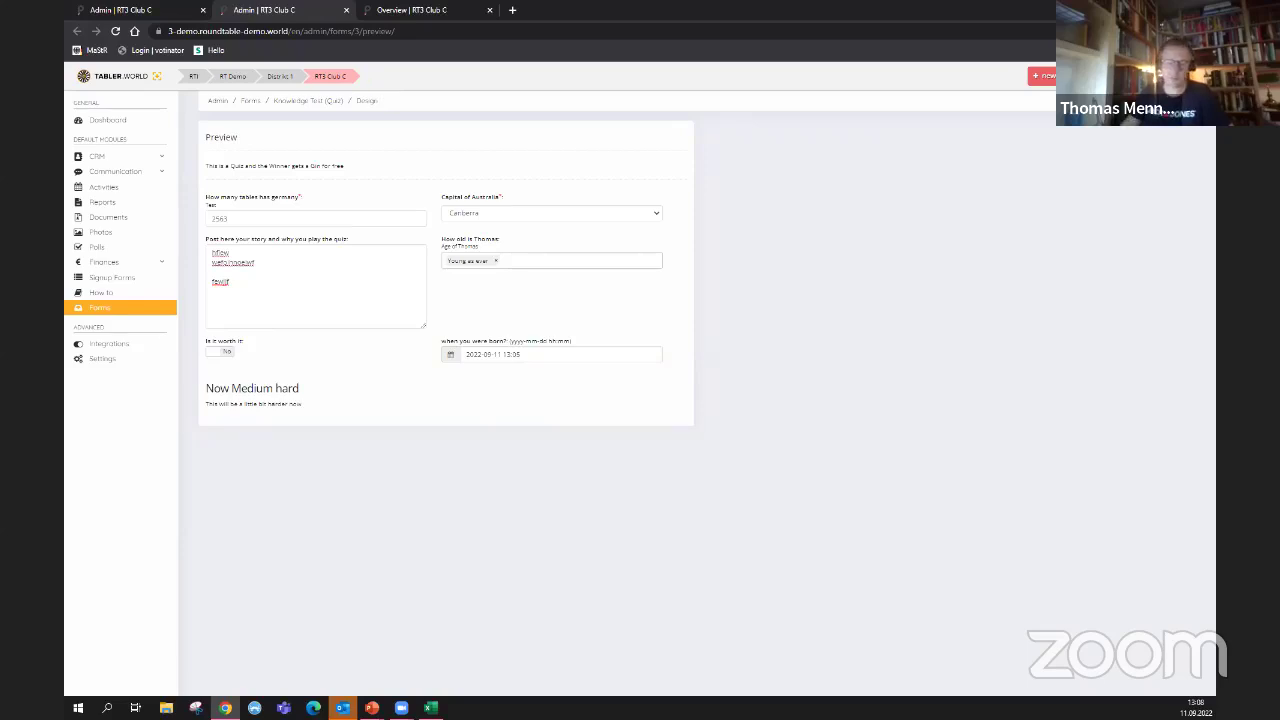
key(alt+Tab)
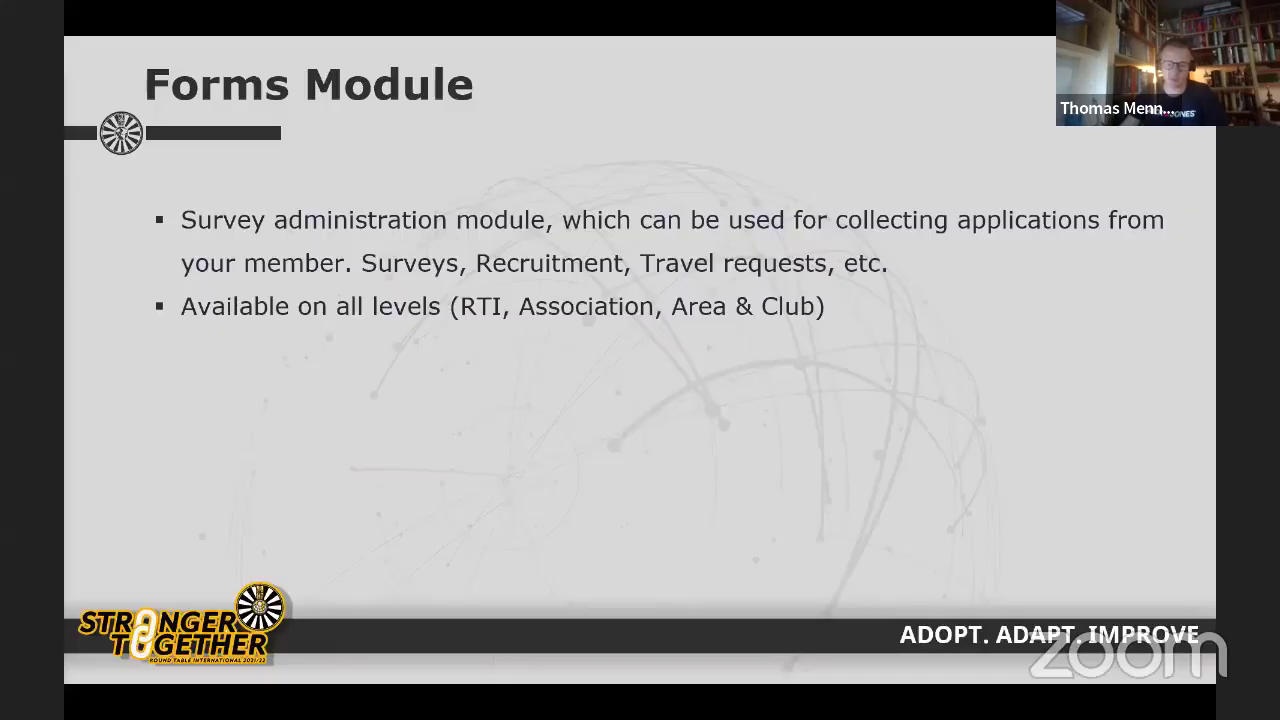
key(Right)
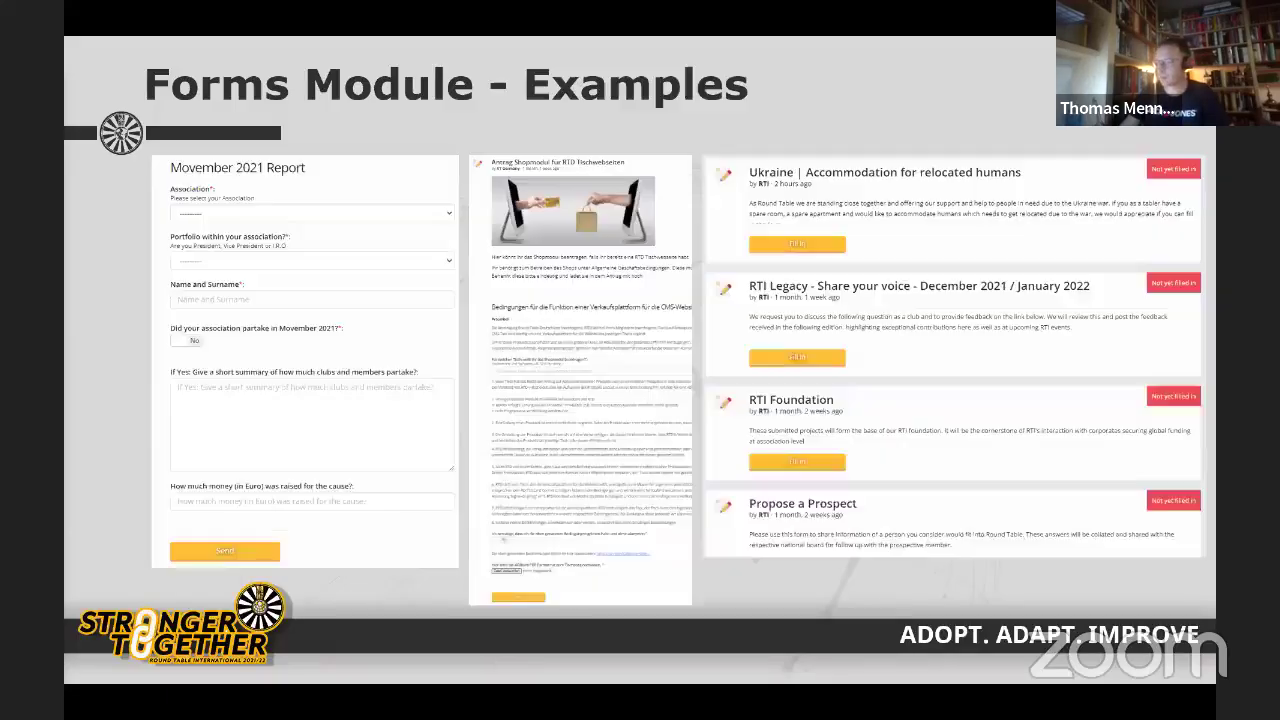
key(Right)
key(Left)
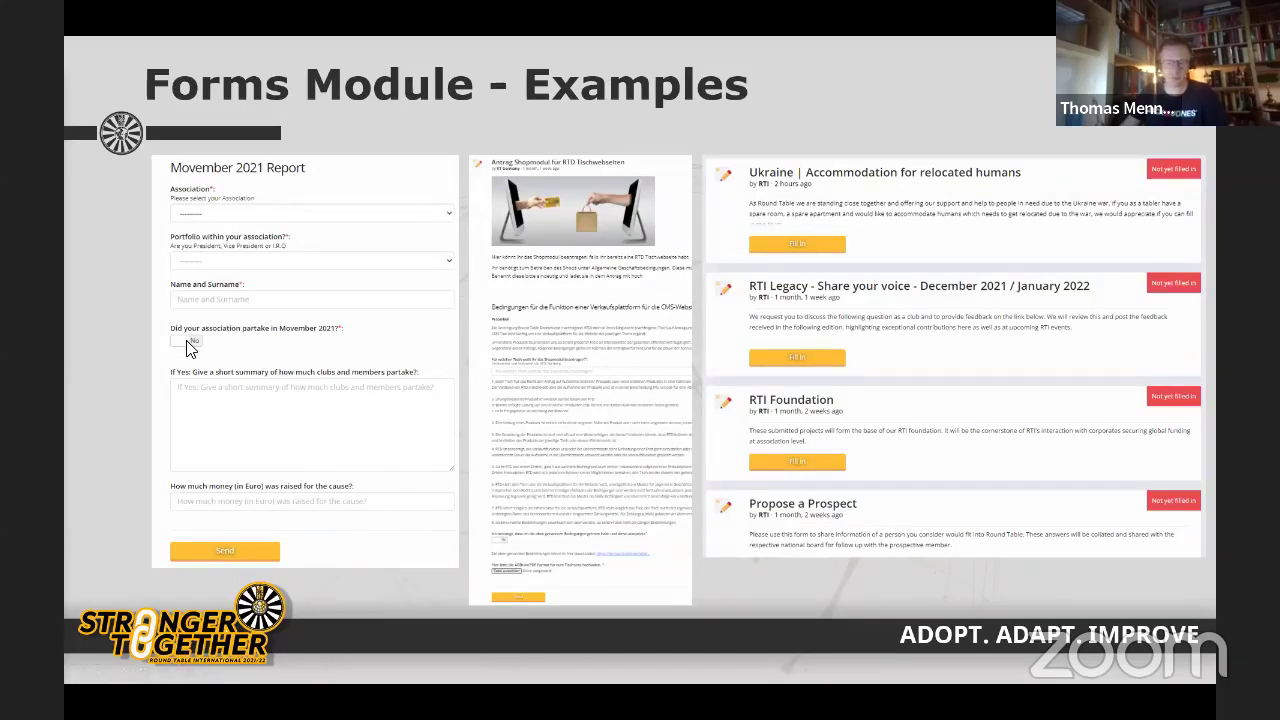
key(Right)
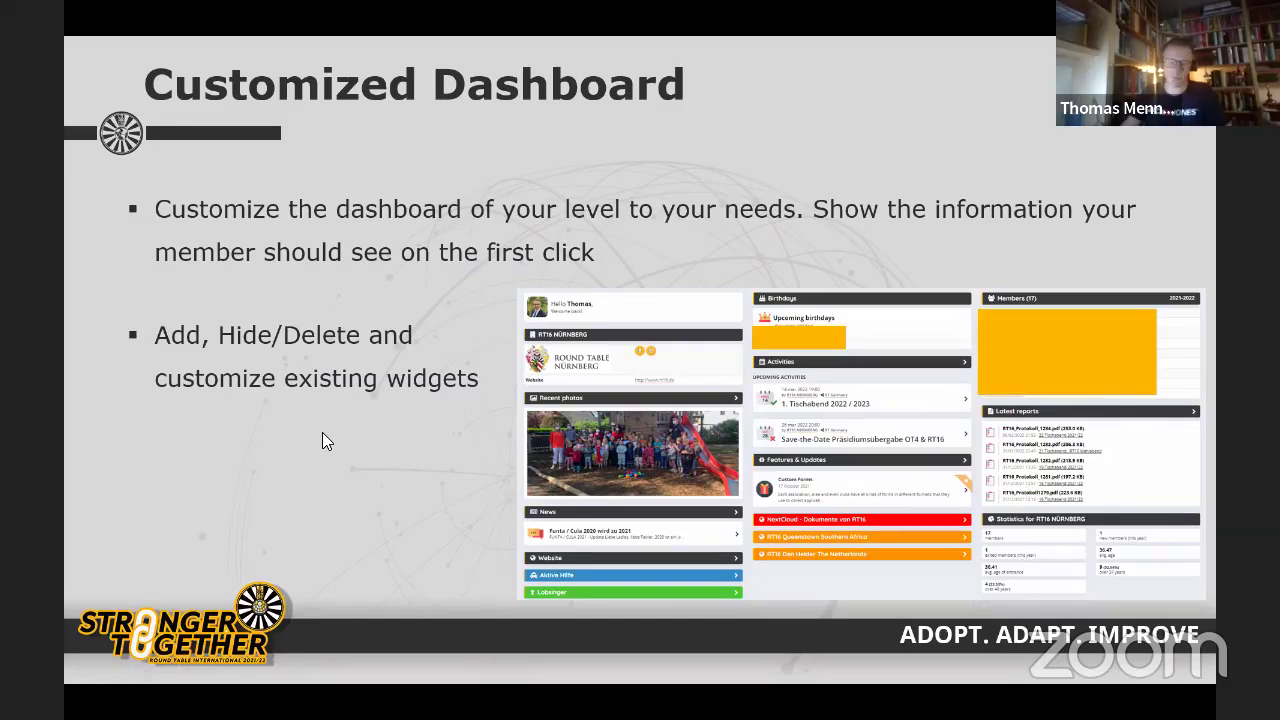
- Switch to Tabler.World in the browser and make the hidden Welcome widget visible in the Members area overview page settings
key(alt+Tab)
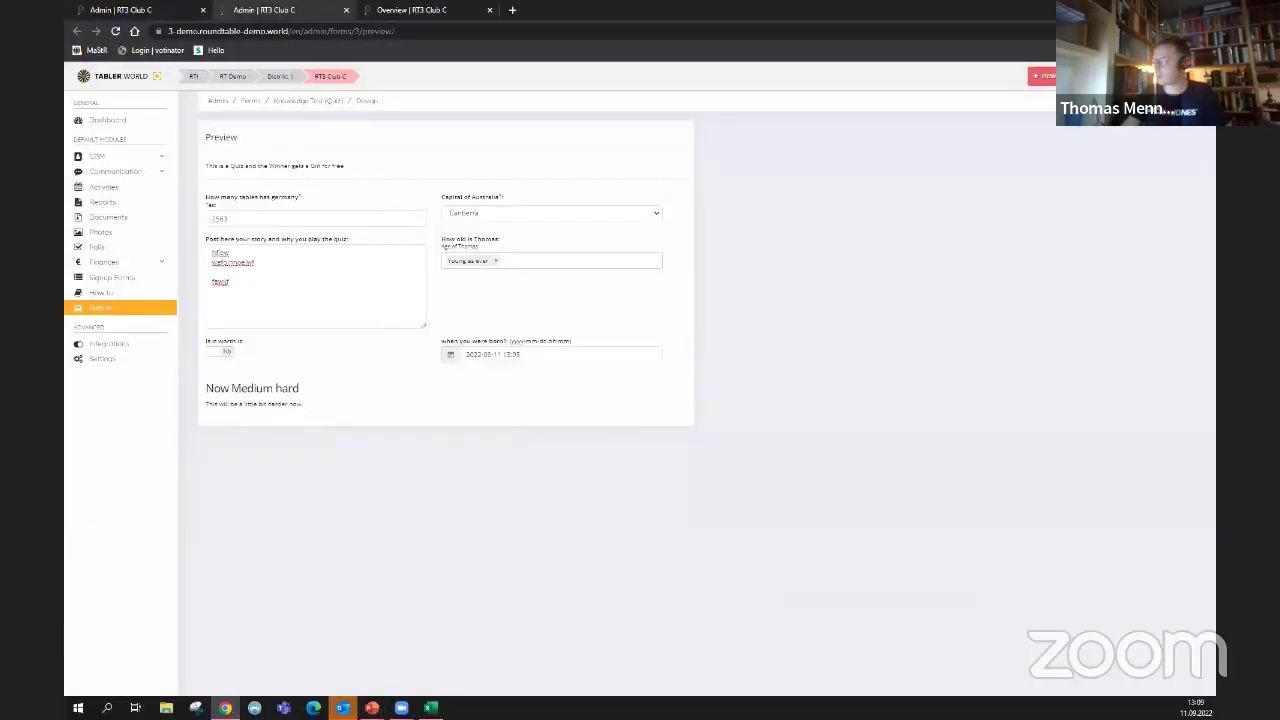
click(118, 360)
click(677, 99)
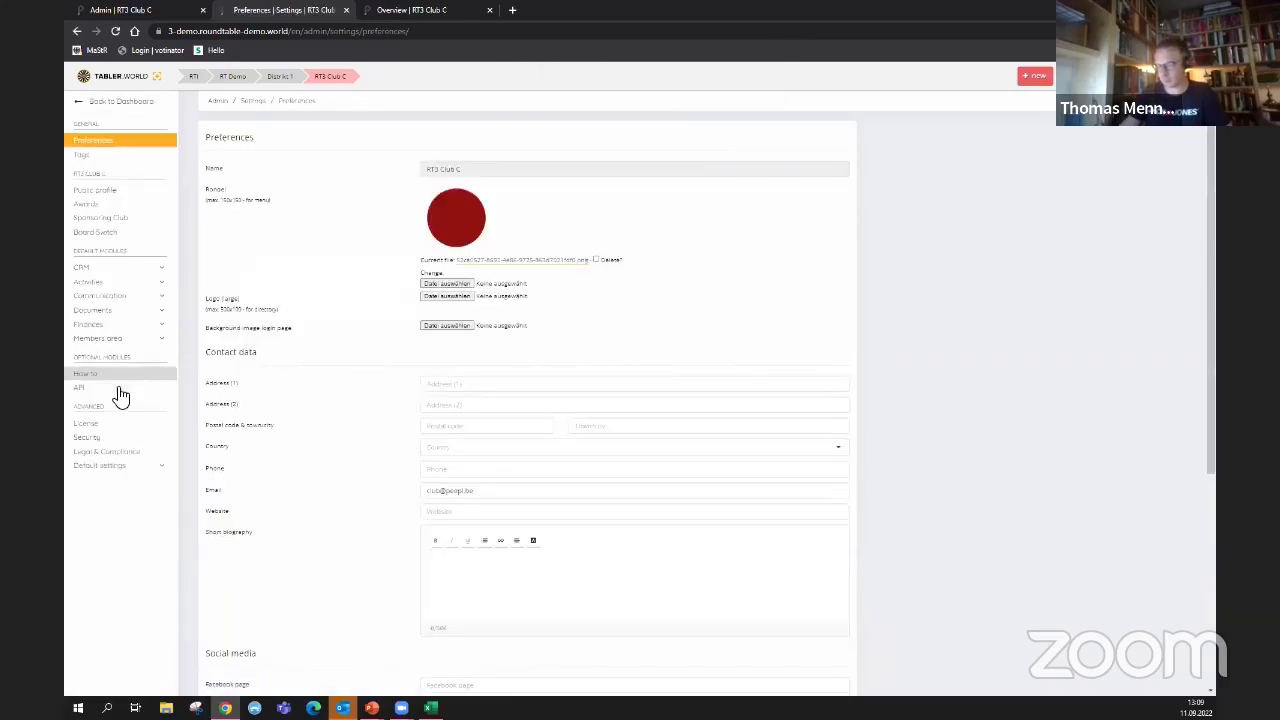
click(133, 340)
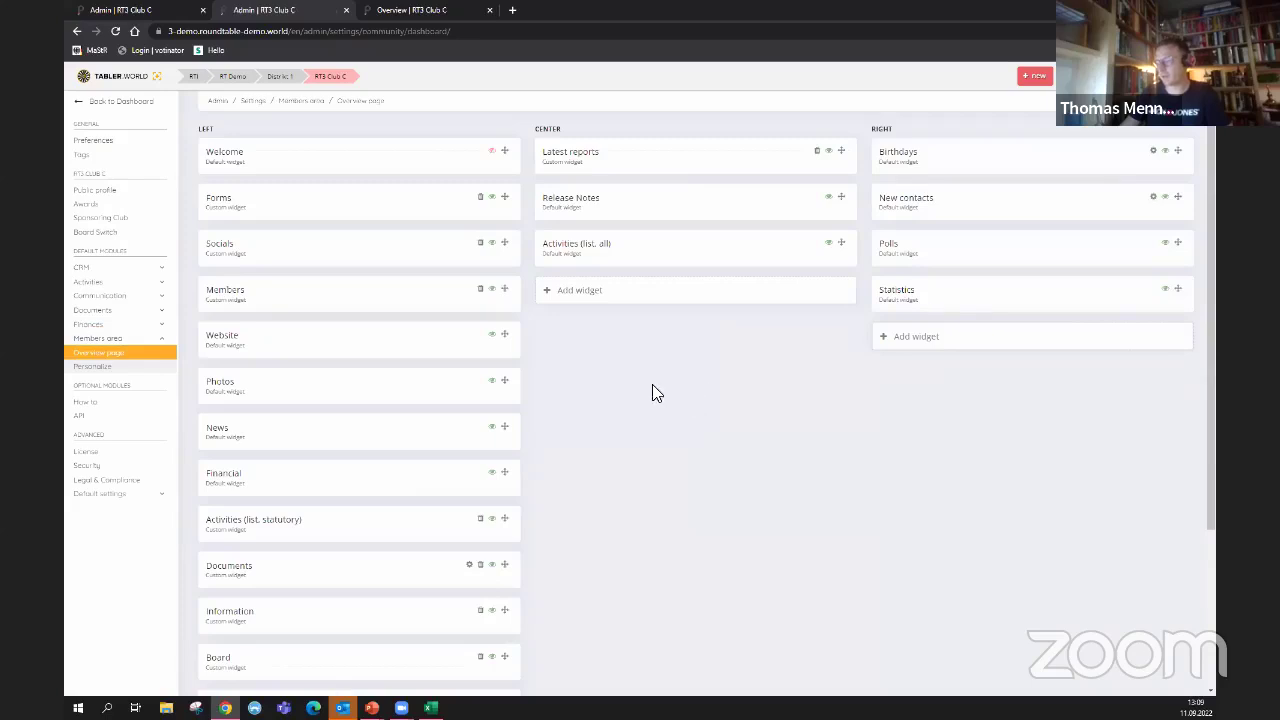
click(492, 152)
- Move the Socials widget above Forms in the left column and reload the members' overview page to check the layout
click(410, 10)
mouse_move(155, 145)
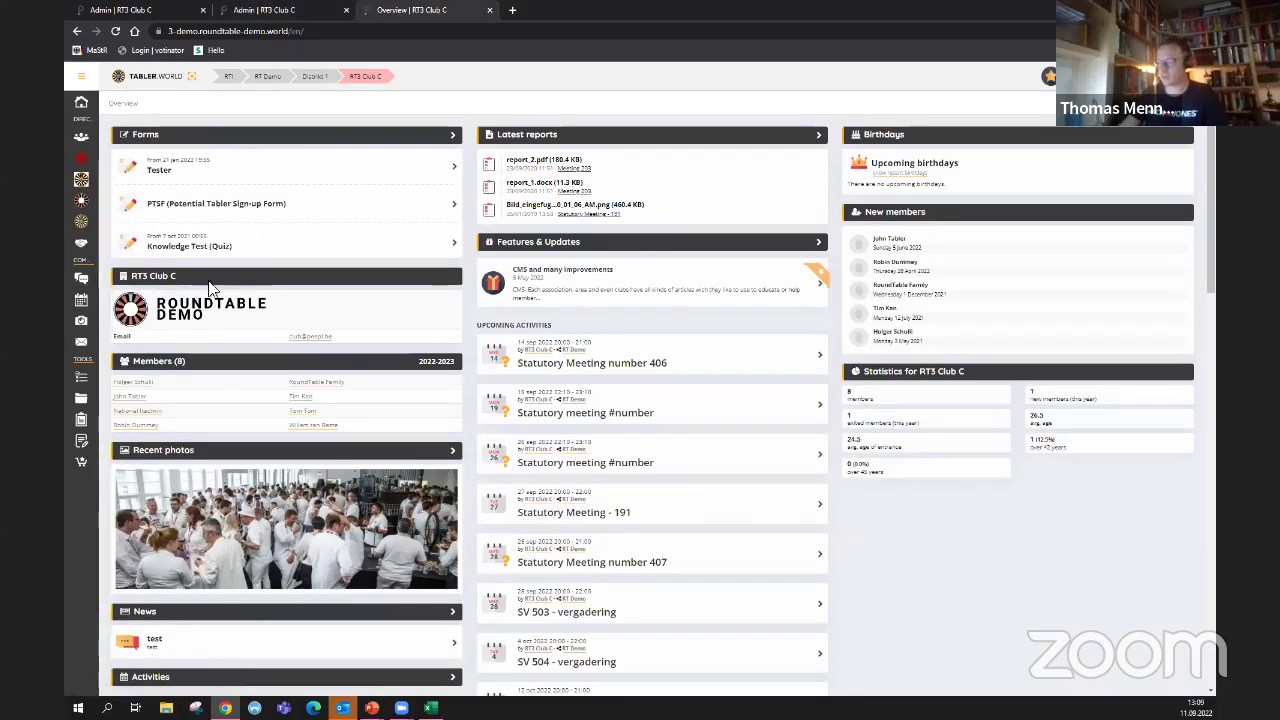
click(277, 10)
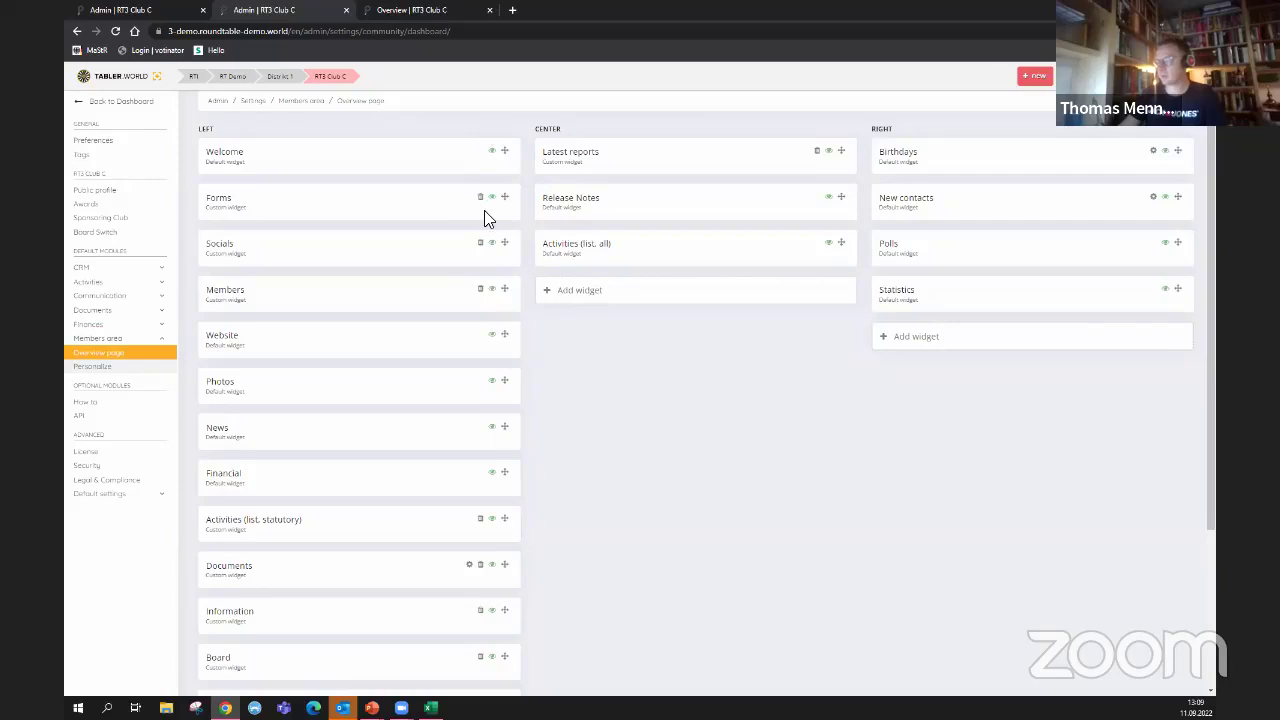
drag(507, 242, 507, 205)
click(410, 10)
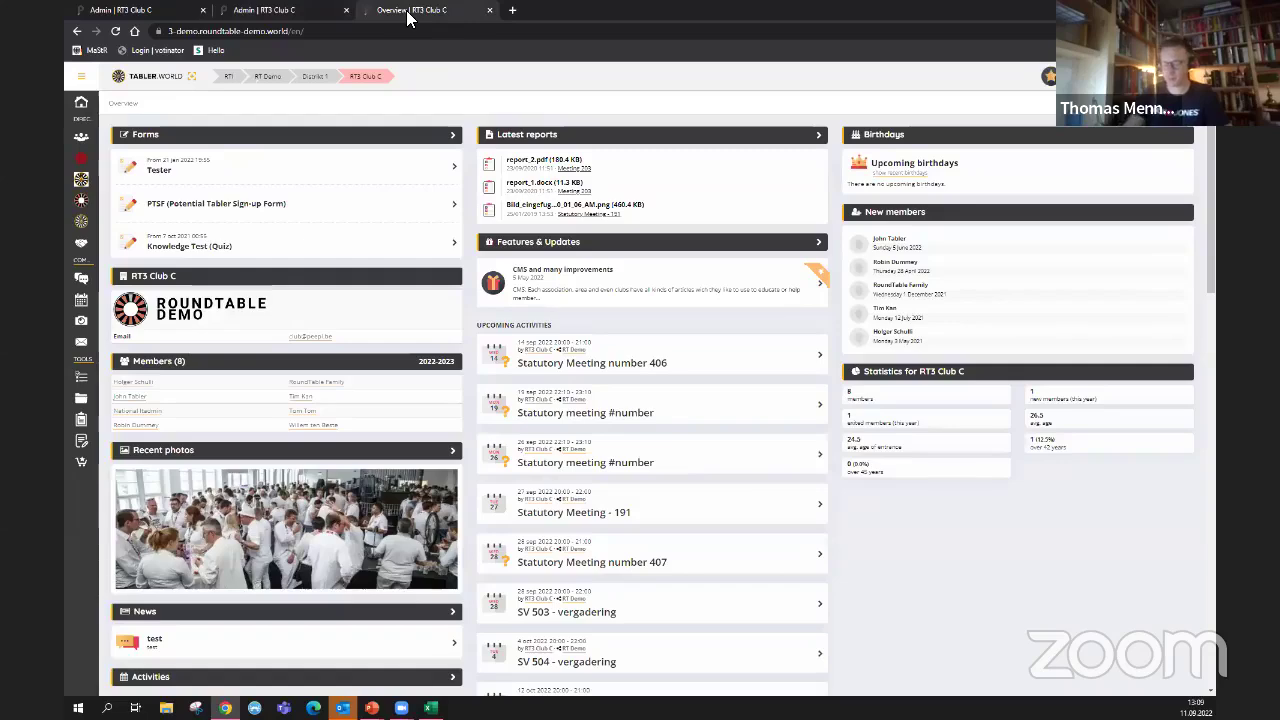
key(F5)
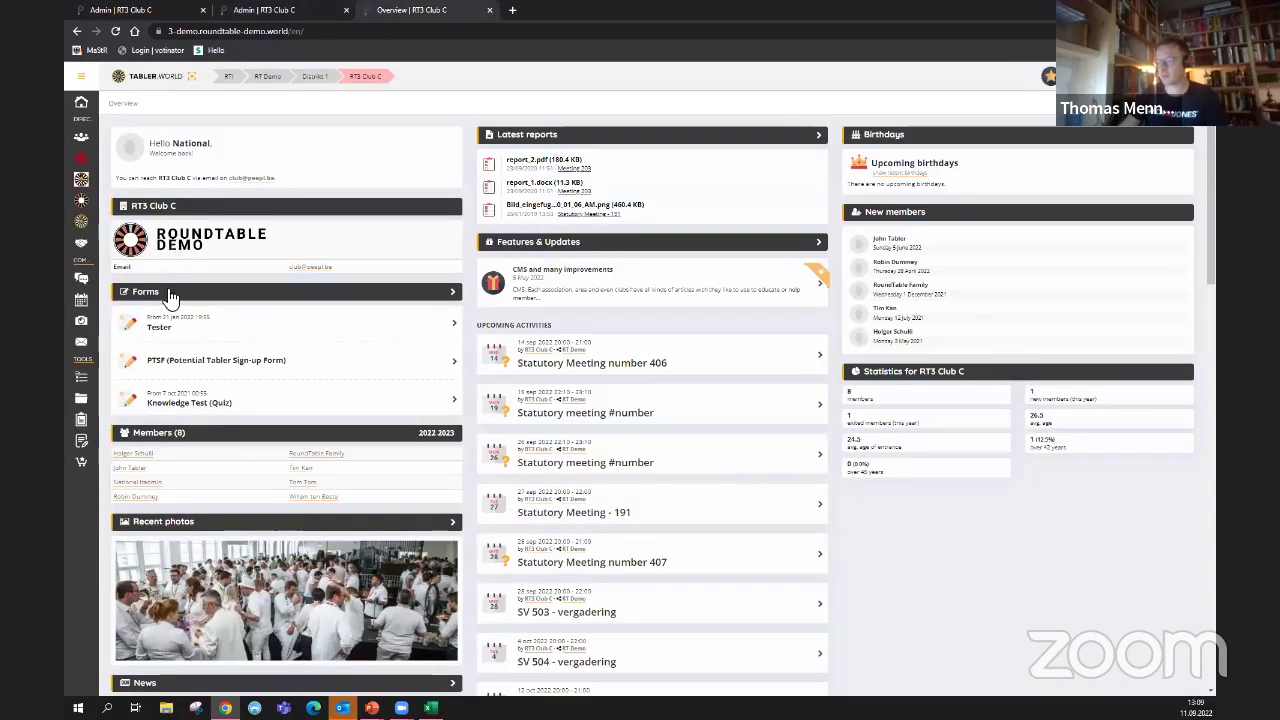
- Add a Text widget reading "Add any text" to the center column, place it first there and check the overview page
click(305, 10)
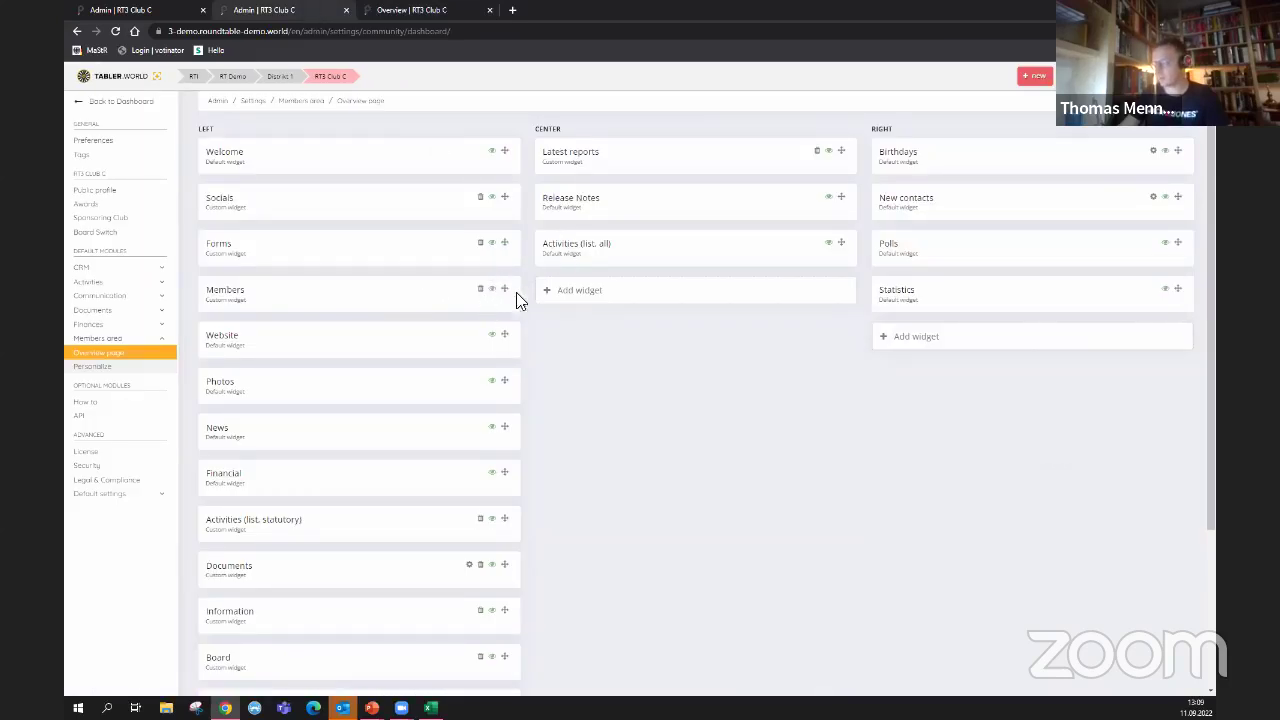
click(594, 292)
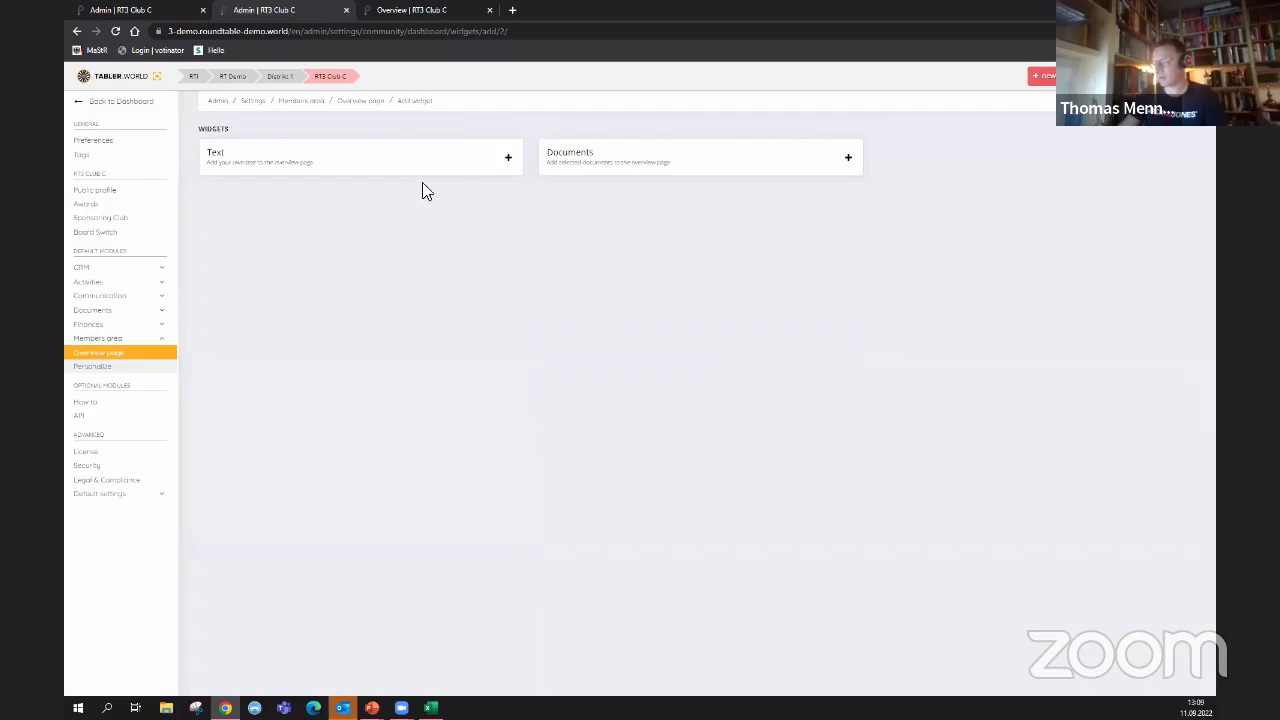
click(422, 183)
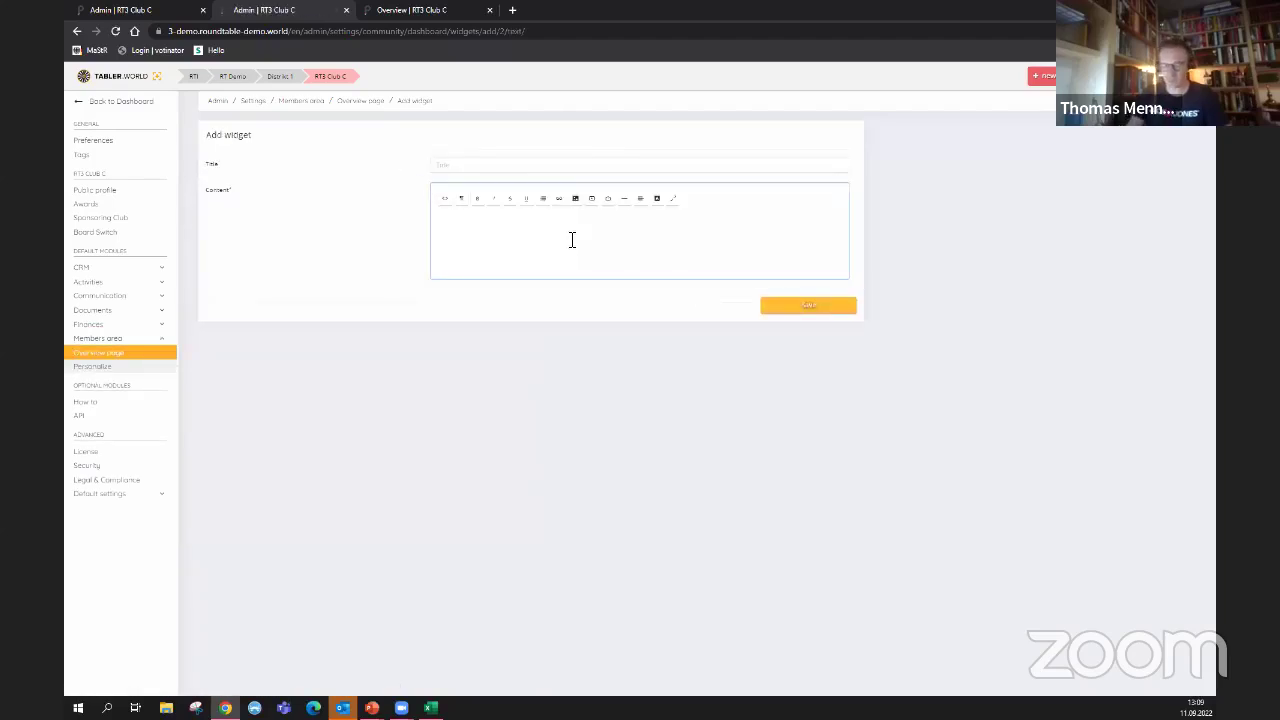
text(Add any text)
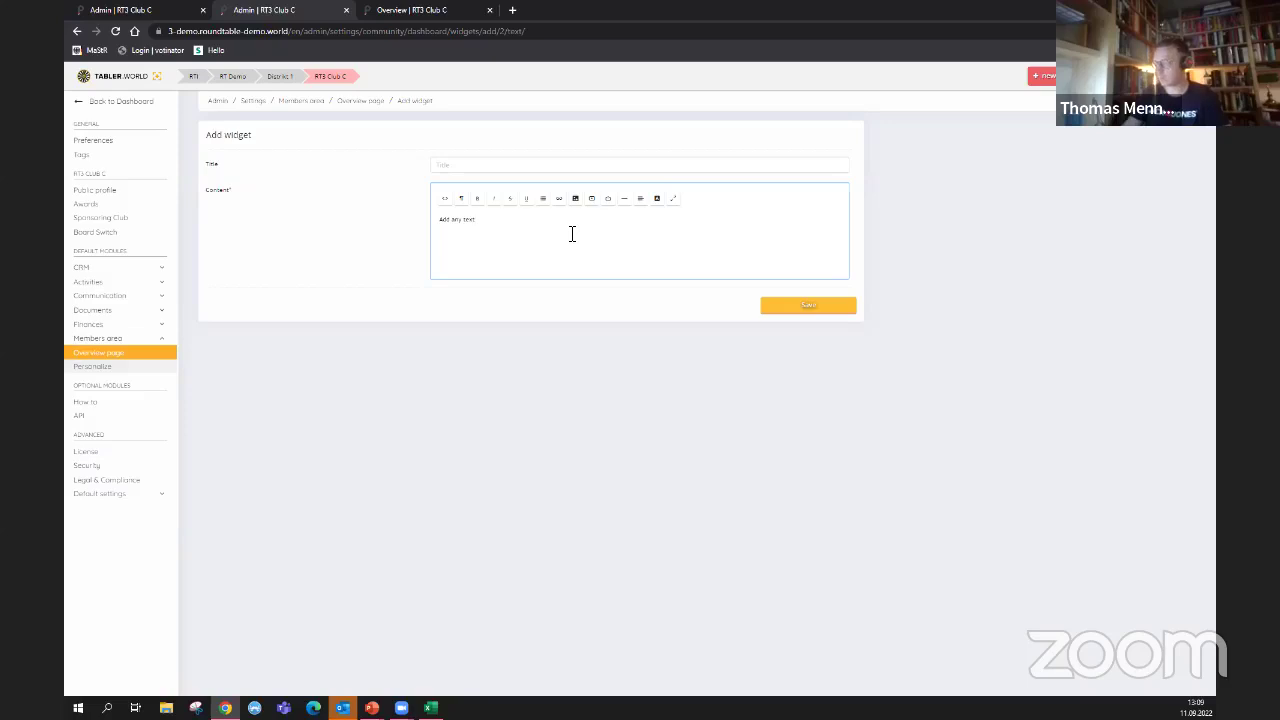
click(812, 307)
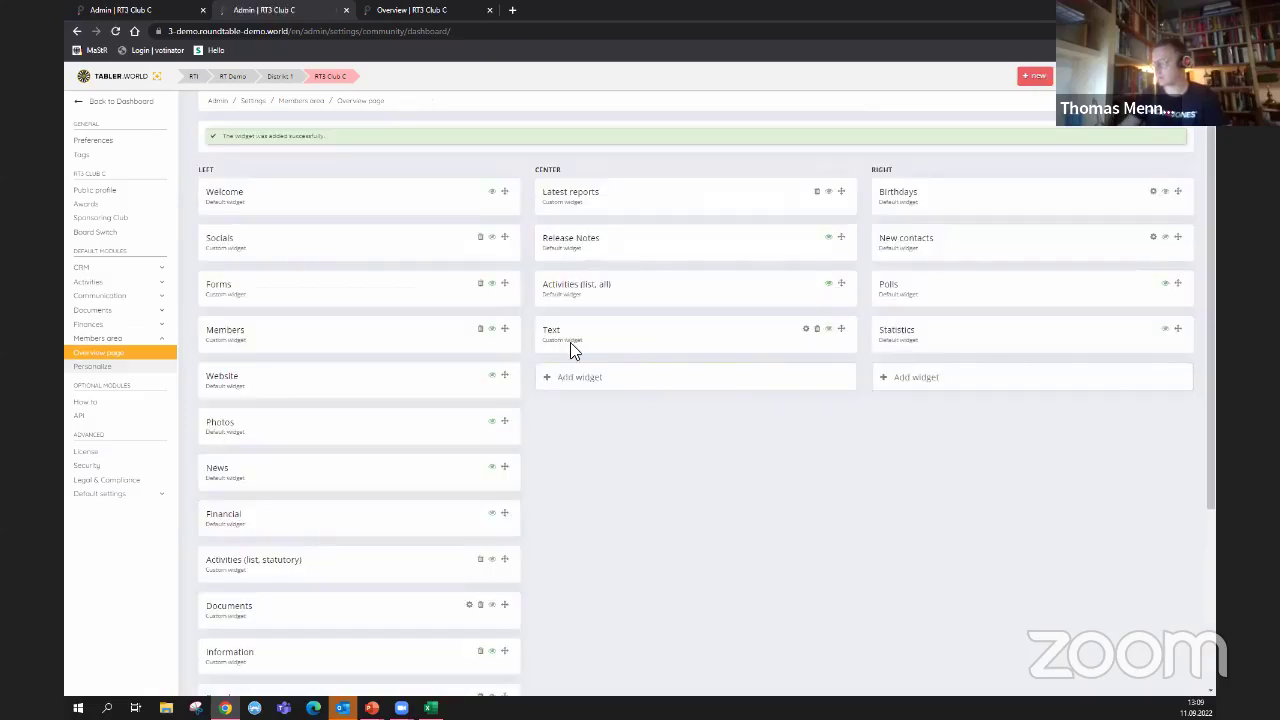
drag(843, 331, 823, 206)
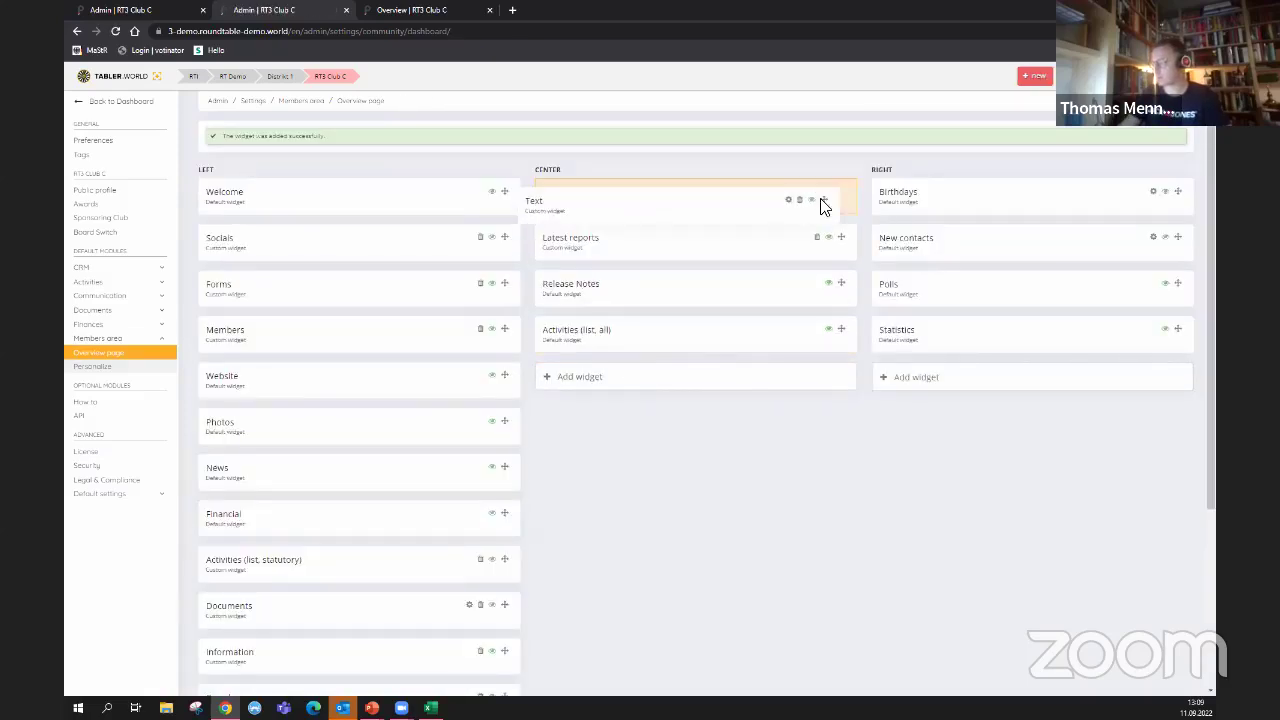
click(410, 10)
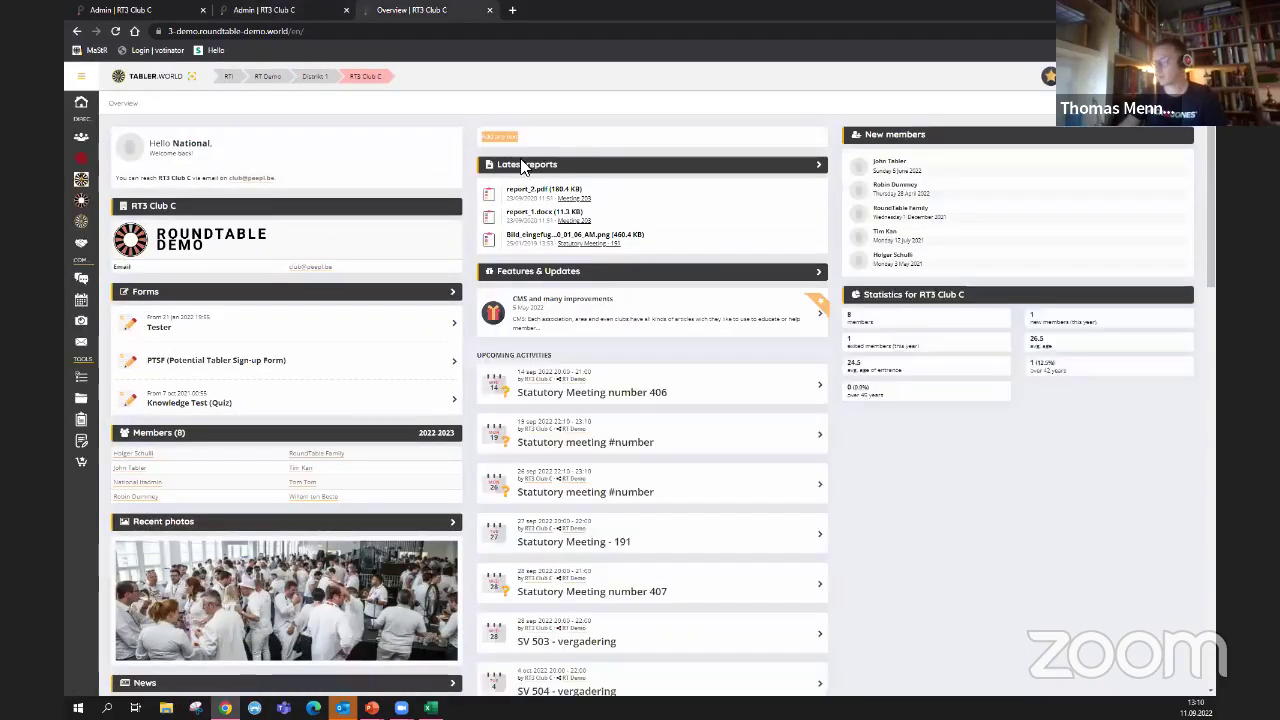
- Edit the external link "Link to Club website" in the Members area personalization and rename it "Link to Google"
click(285, 10)
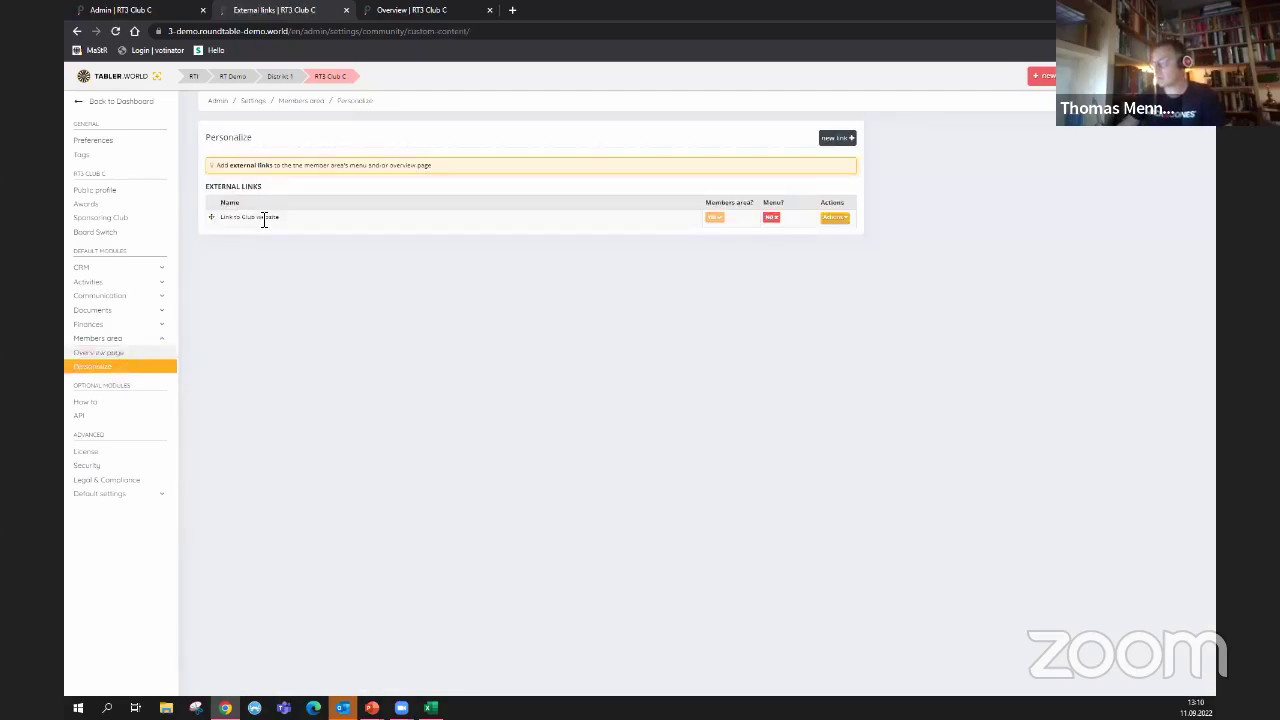
click(834, 218)
click(851, 234)
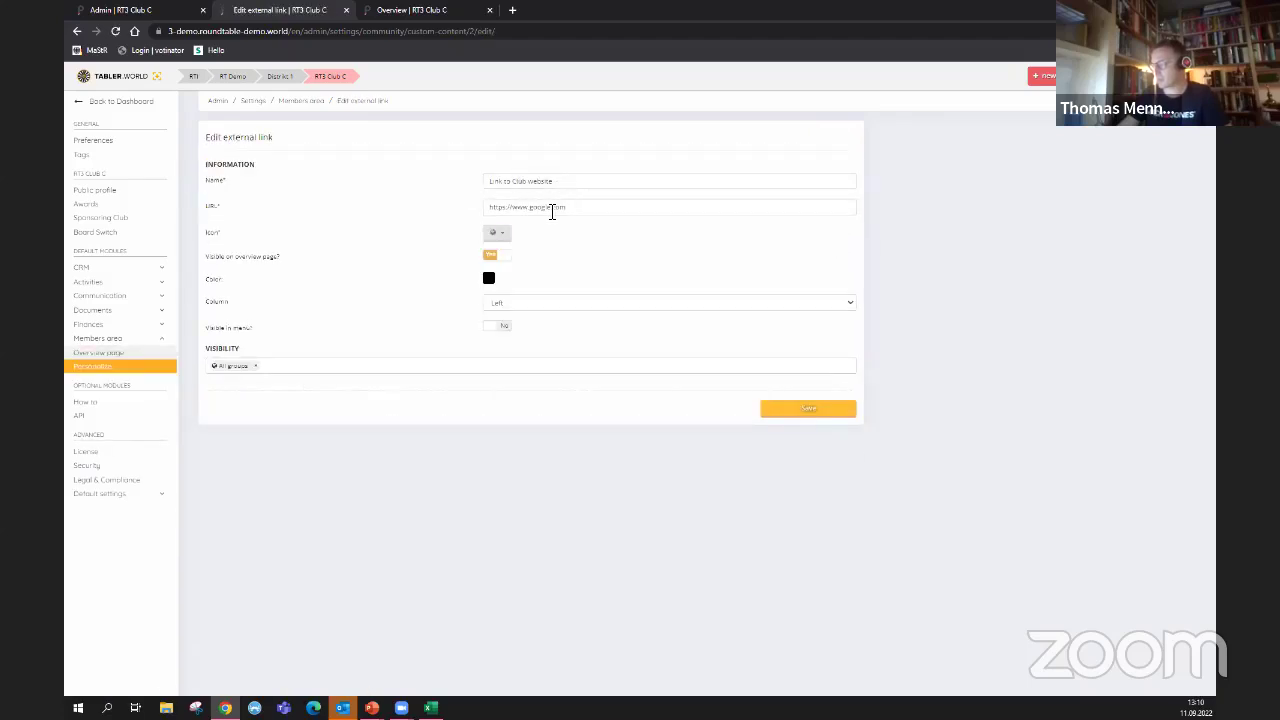
drag(570, 182, 514, 189)
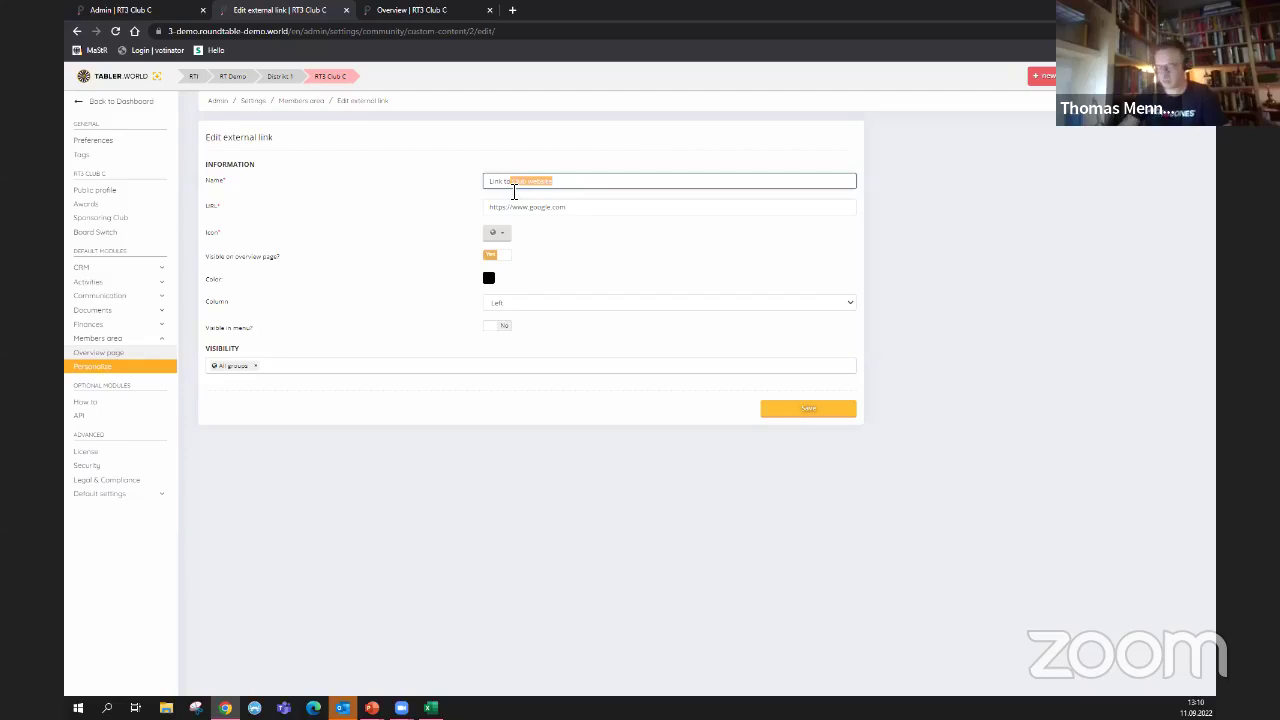
text(Google)
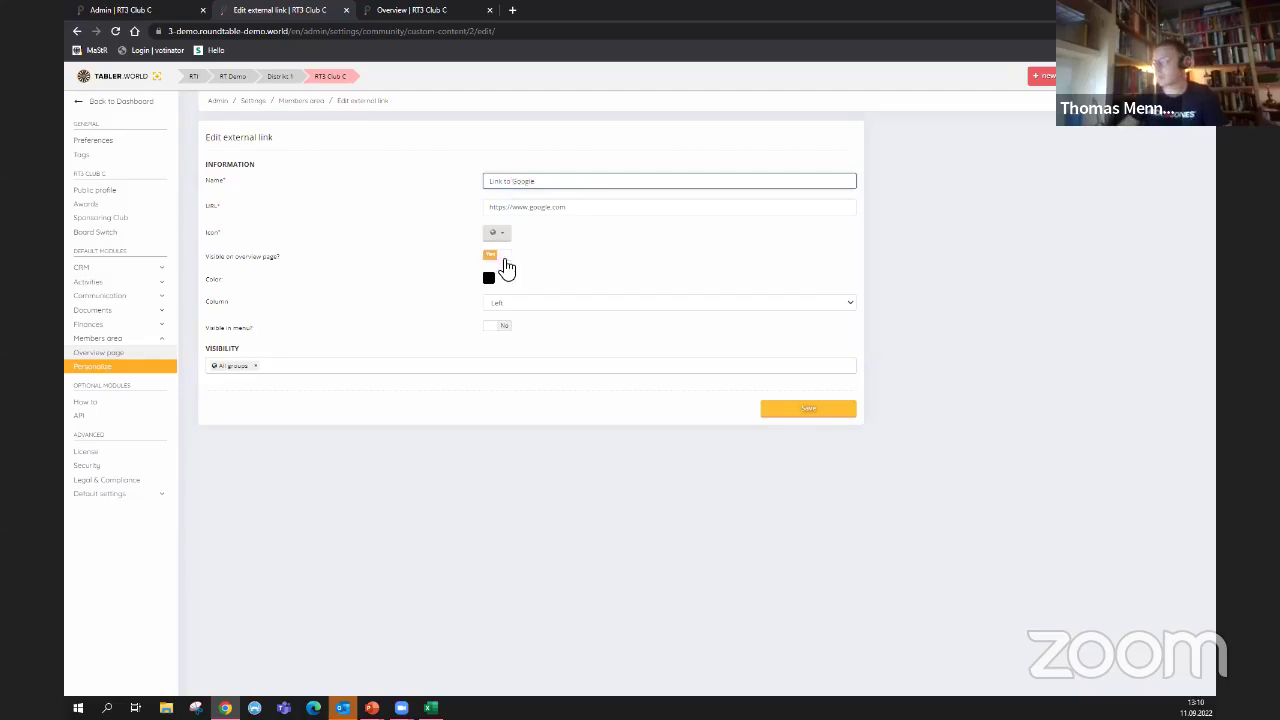
- Change the external link's color to crimson red
click(489, 278)
click(572, 292)
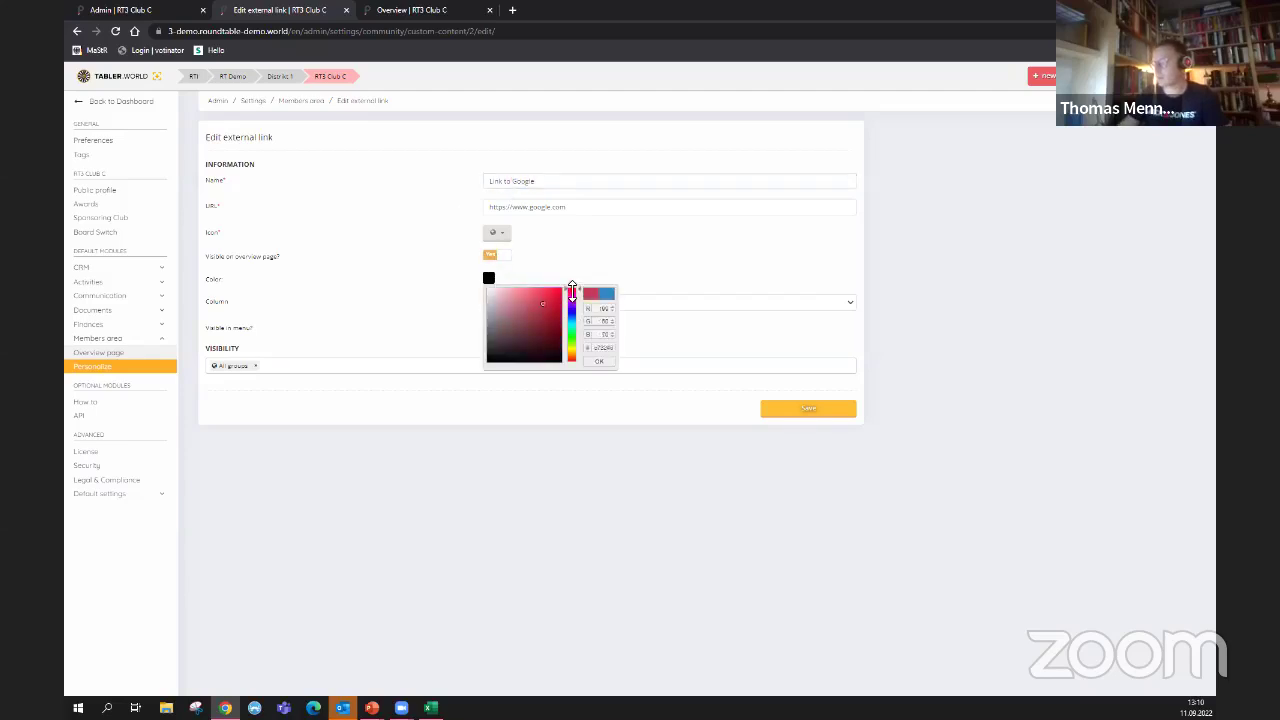
click(600, 361)
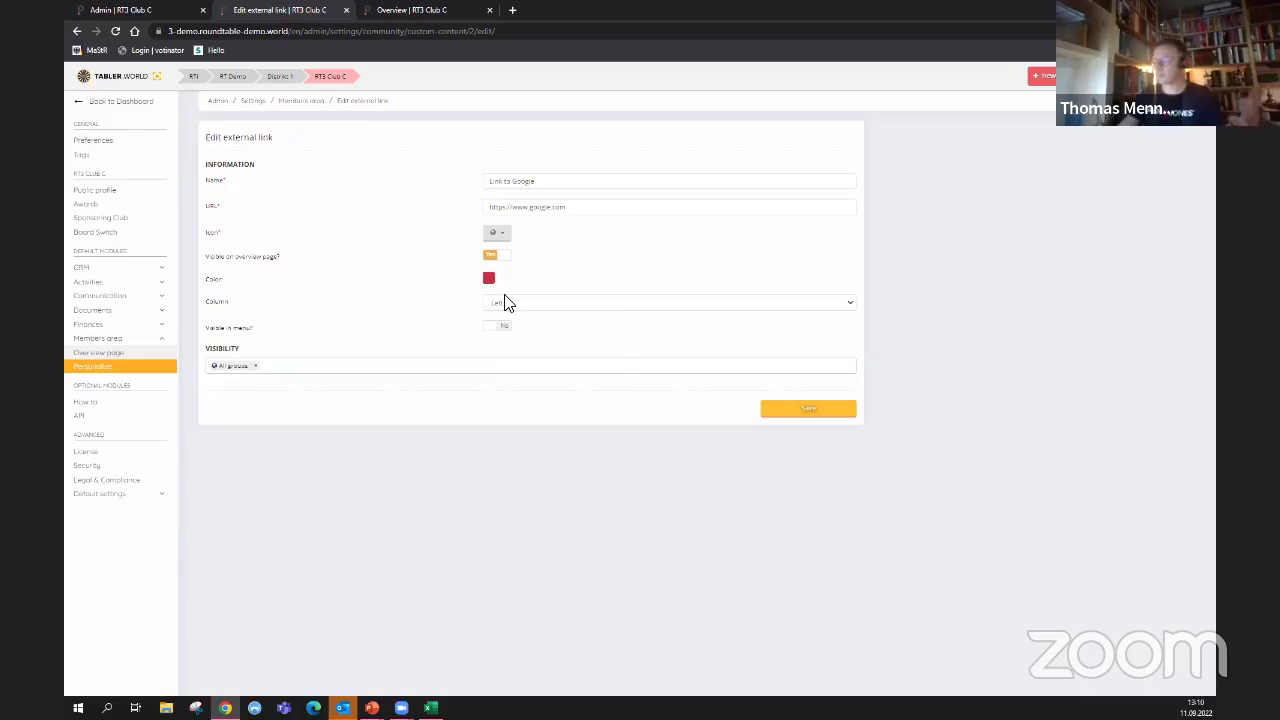
- Place the external link in the Right column, make it visible in the menu and save it
click(534, 306)
click(517, 337)
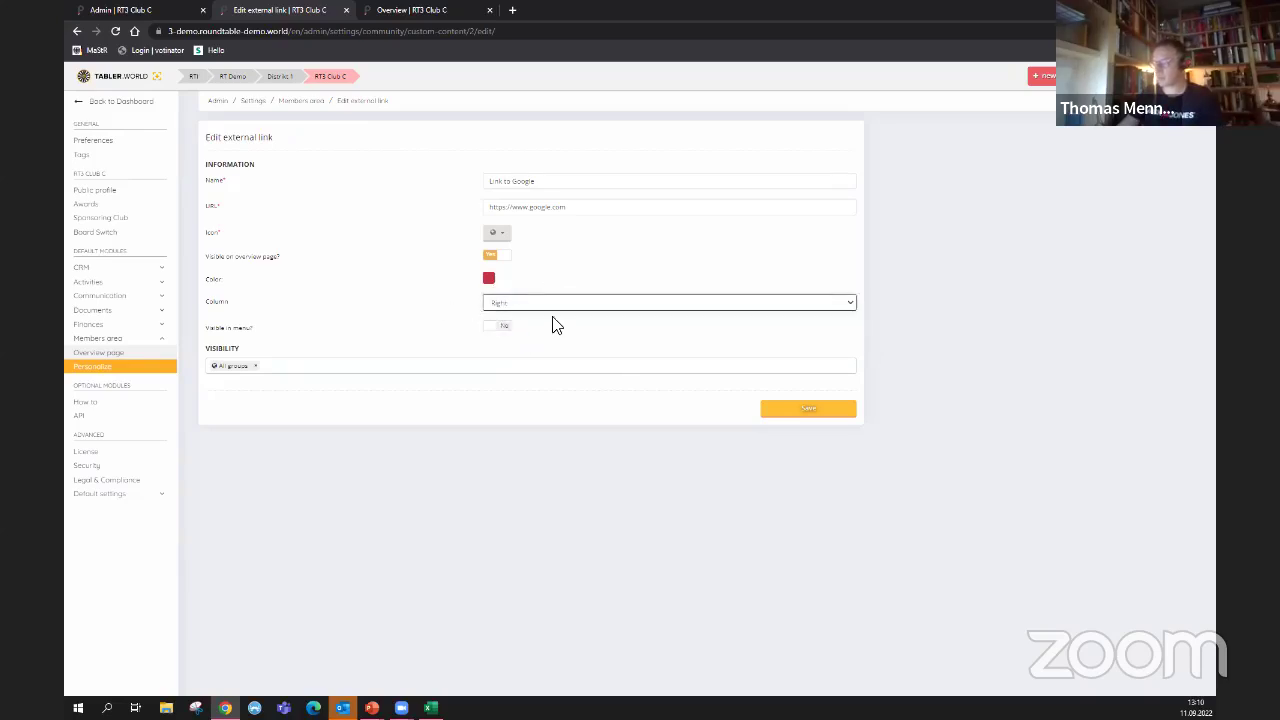
click(498, 330)
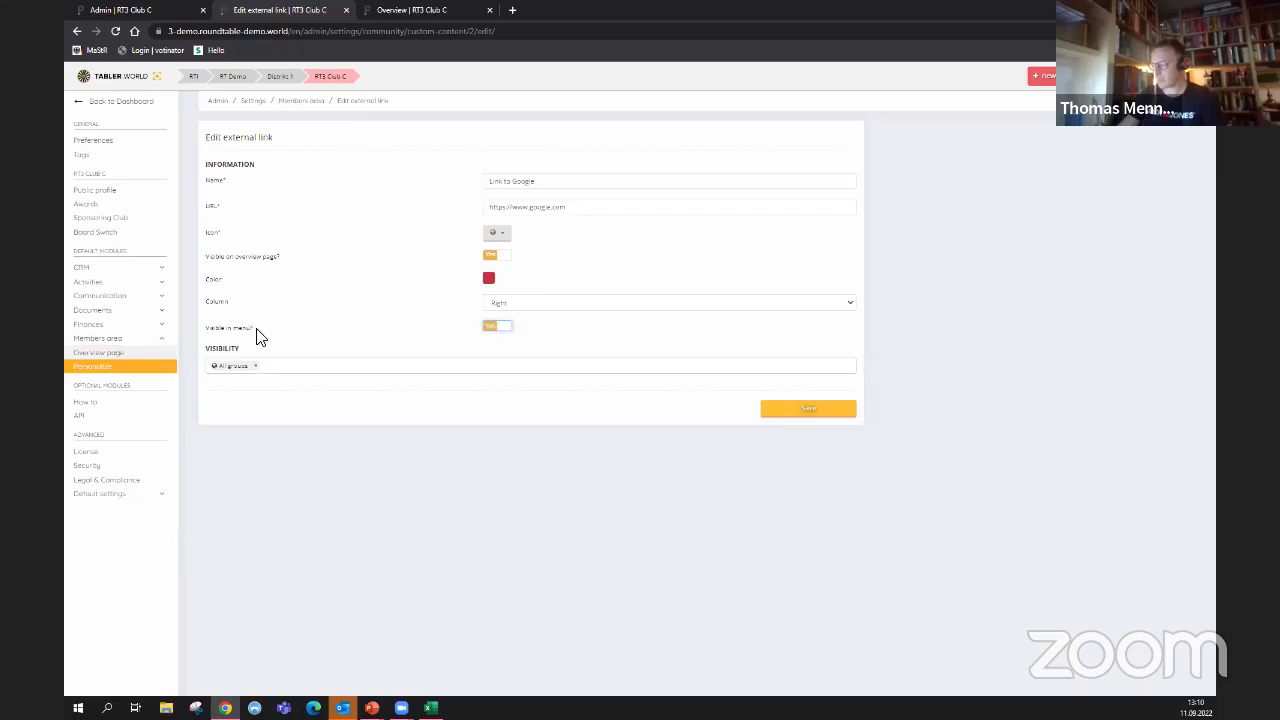
click(795, 408)
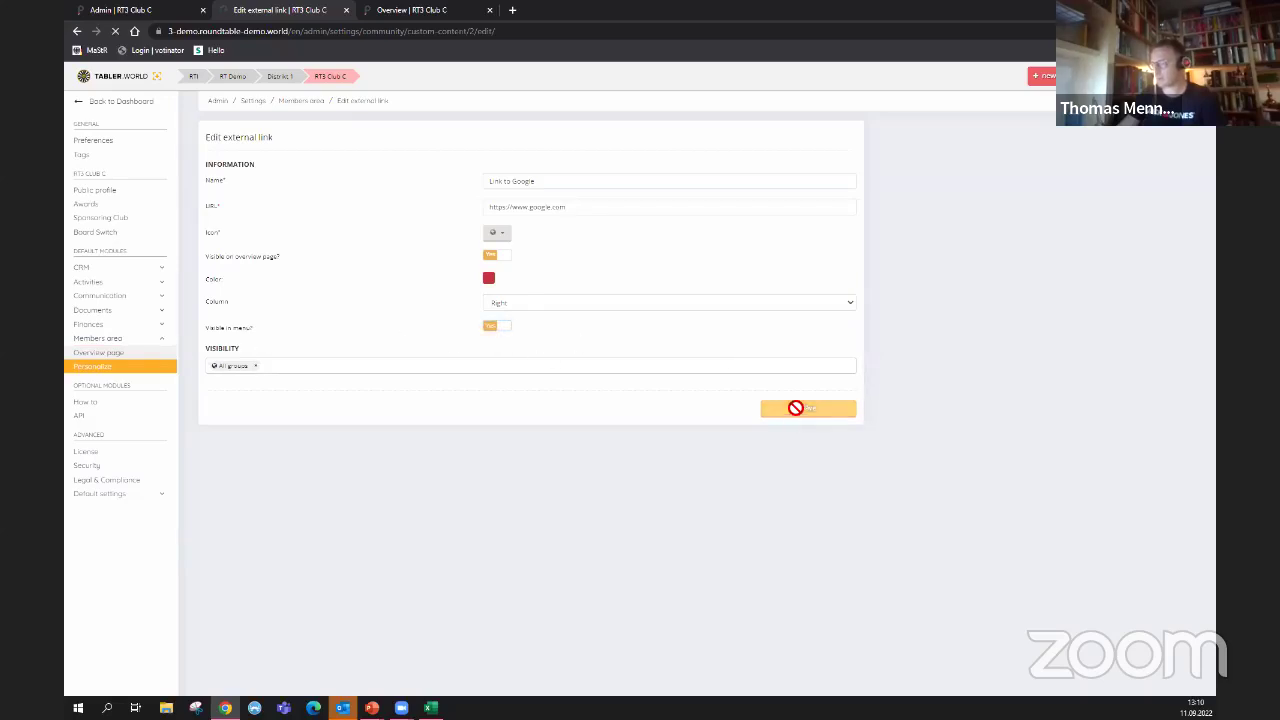
- Check the Google link on the members' overview page, open it from the side navigation and close the opened page
click(410, 10)
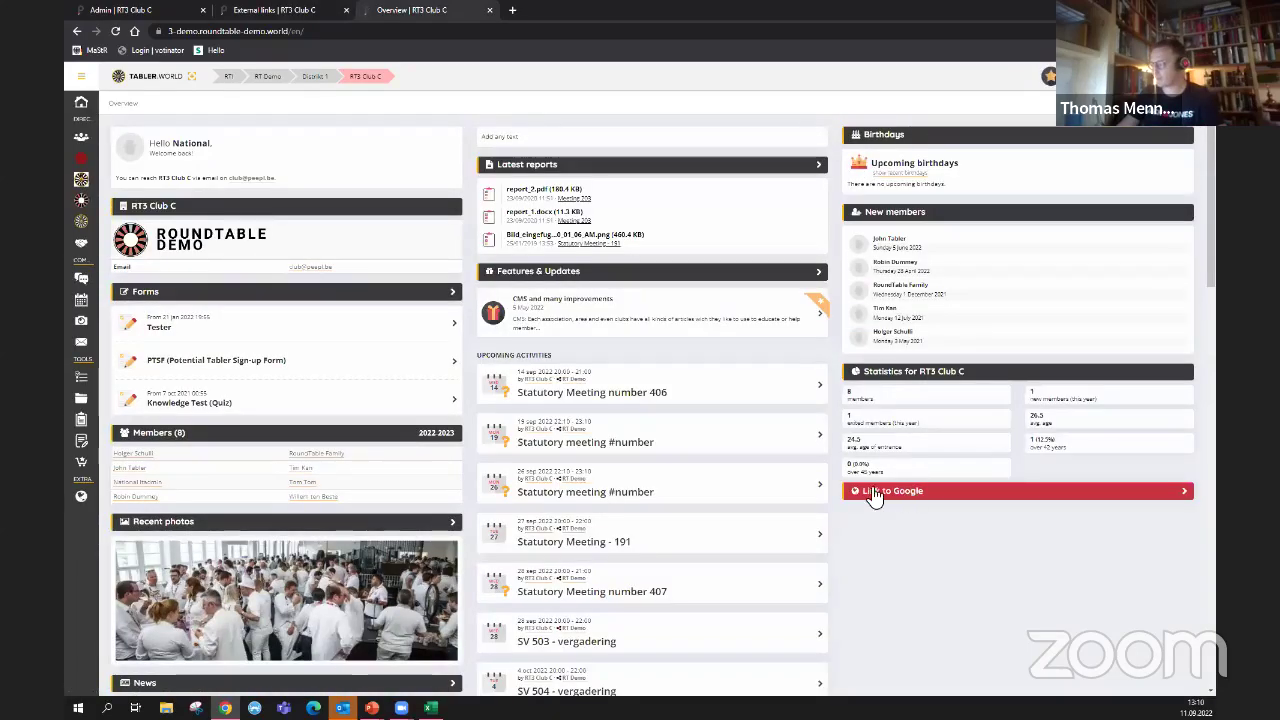
mouse_move(80, 503)
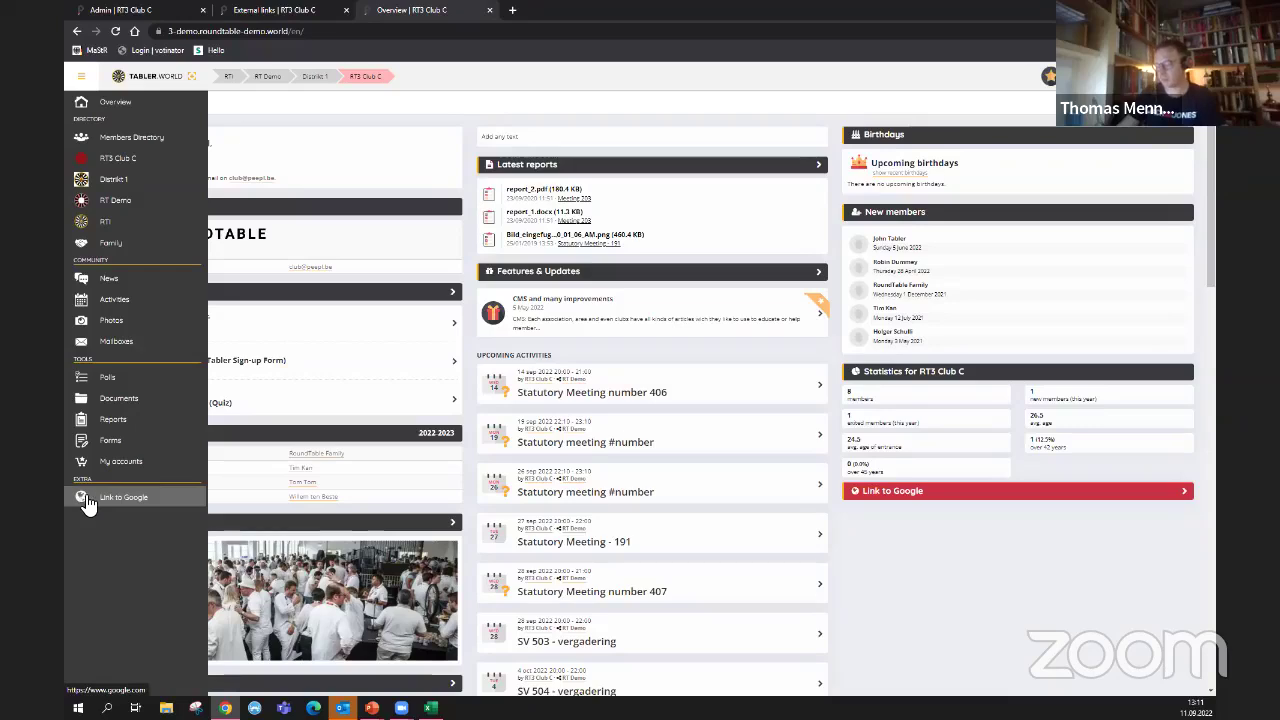
click(88, 500)
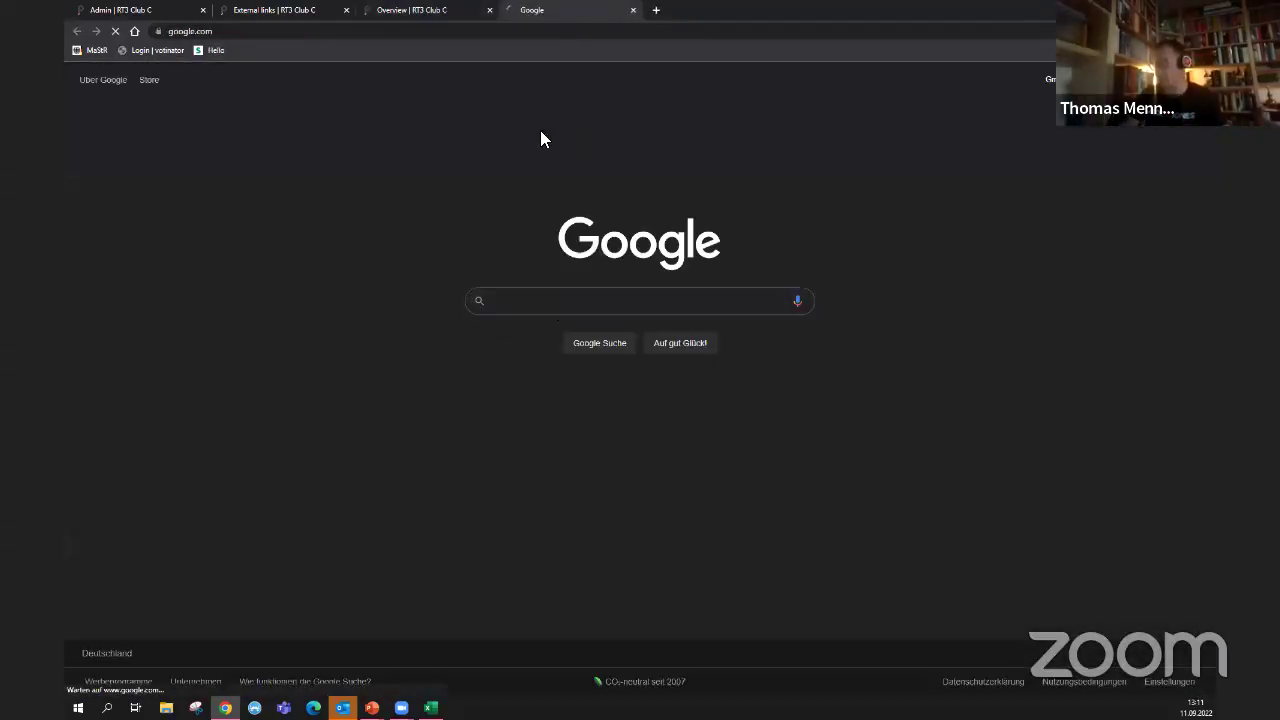
right_click(552, 20)
click(586, 166)
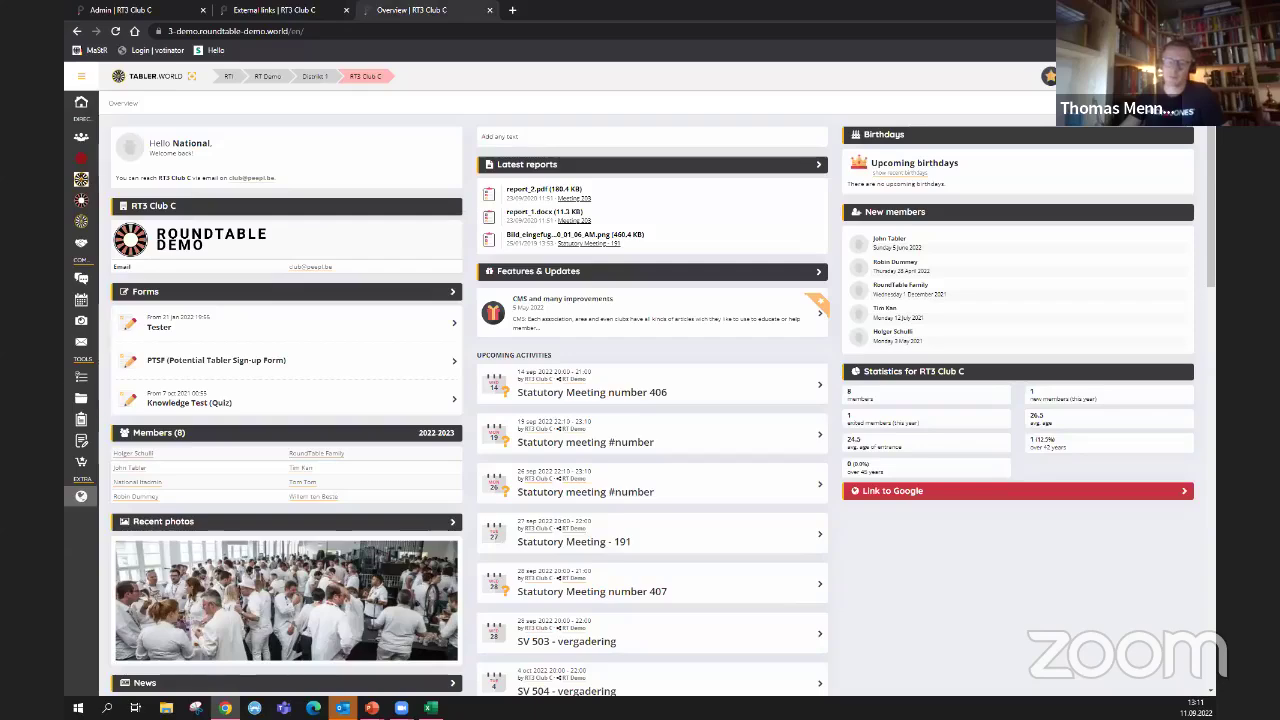
- Switch back to the presentation and advance to the "Debit Note for clubs" slide
key(alt+Tab)
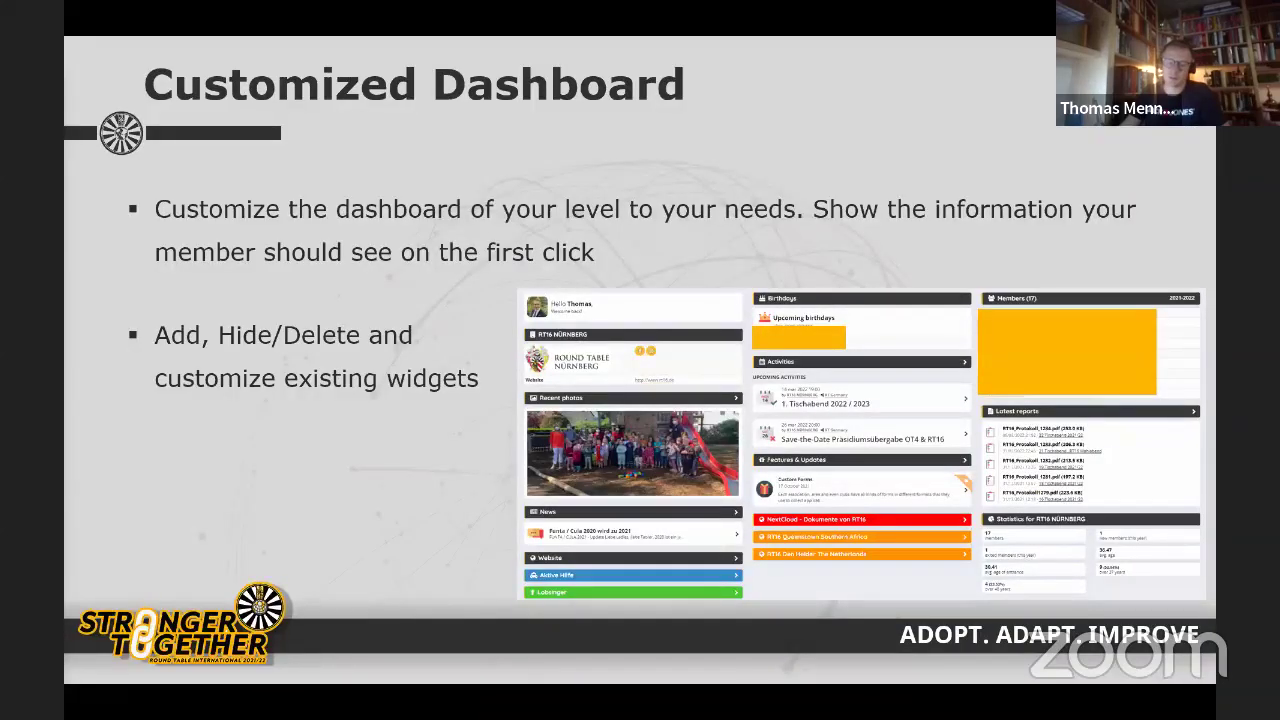
key(Right)
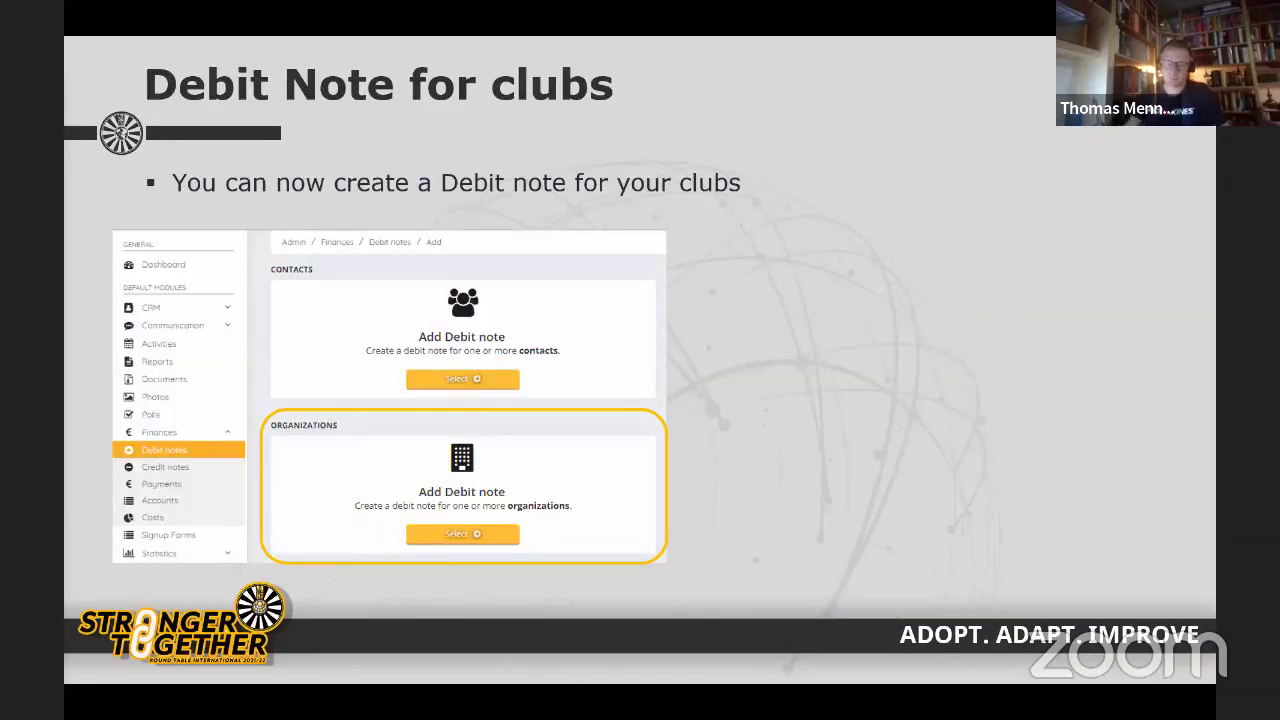
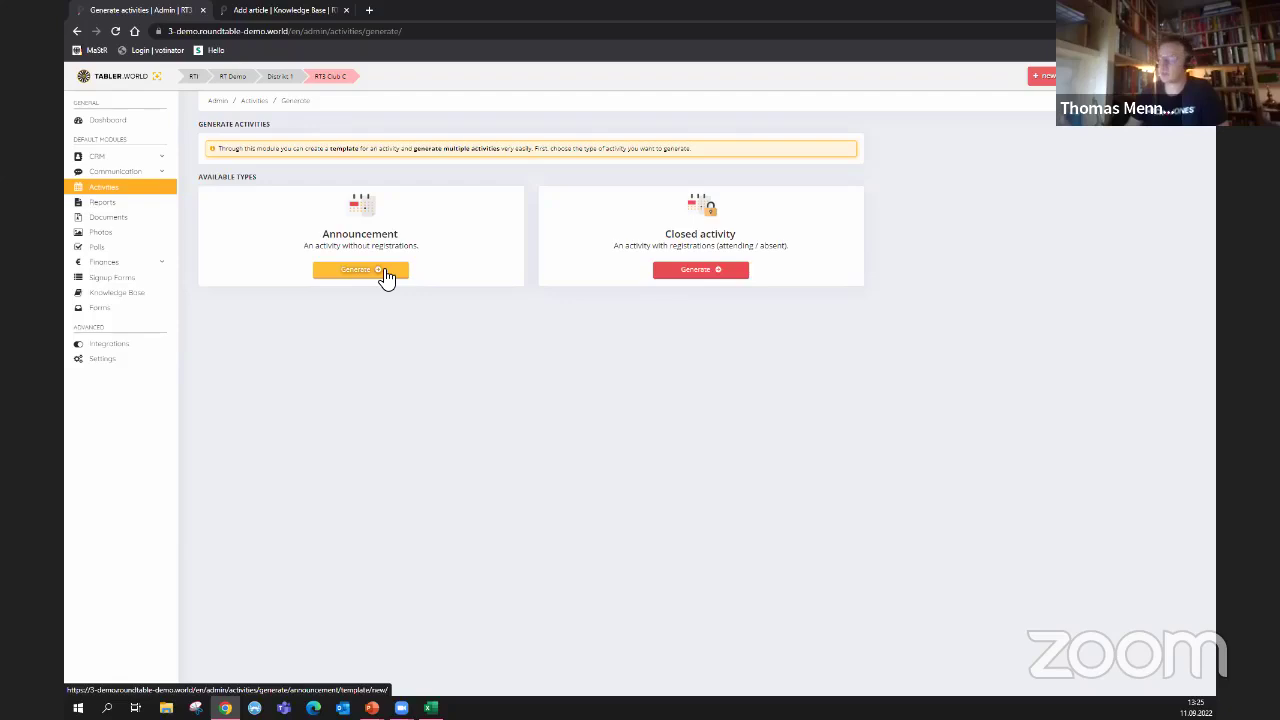
- Start generating closed activities and name the template "Statutory meeting #COUNTER" so each activity gets a sequence number
click(698, 276)
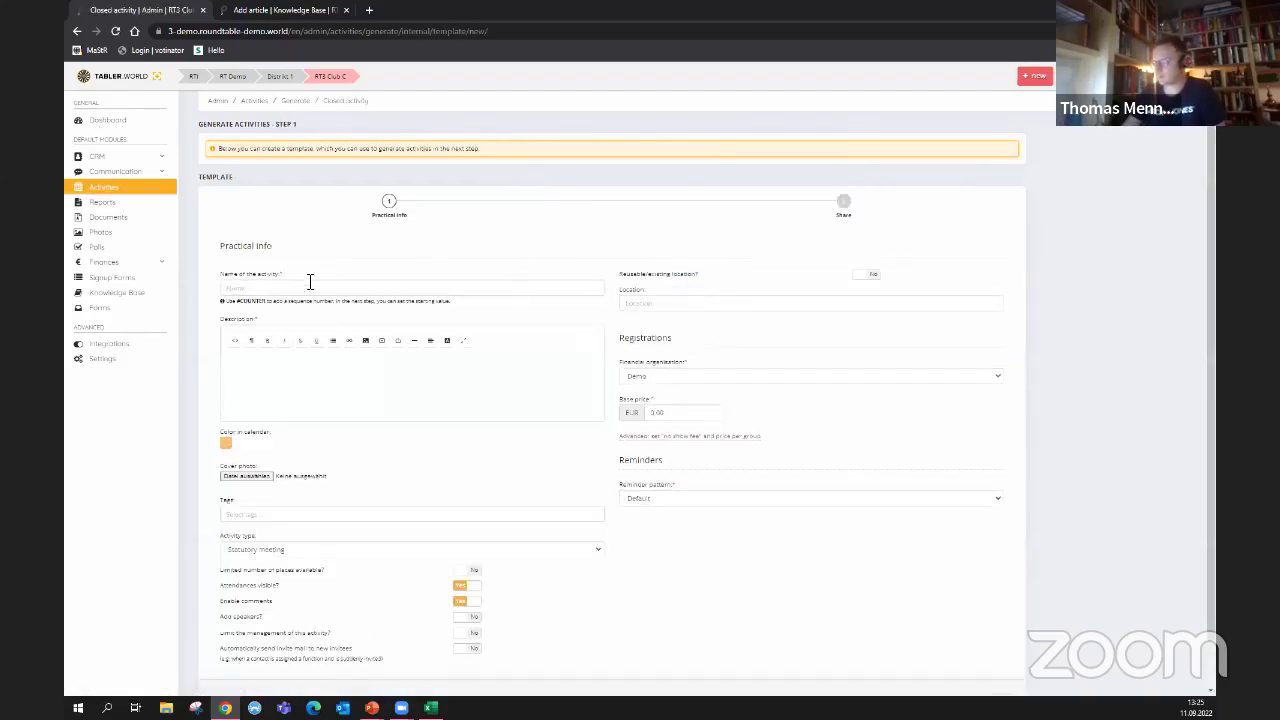
click(312, 289)
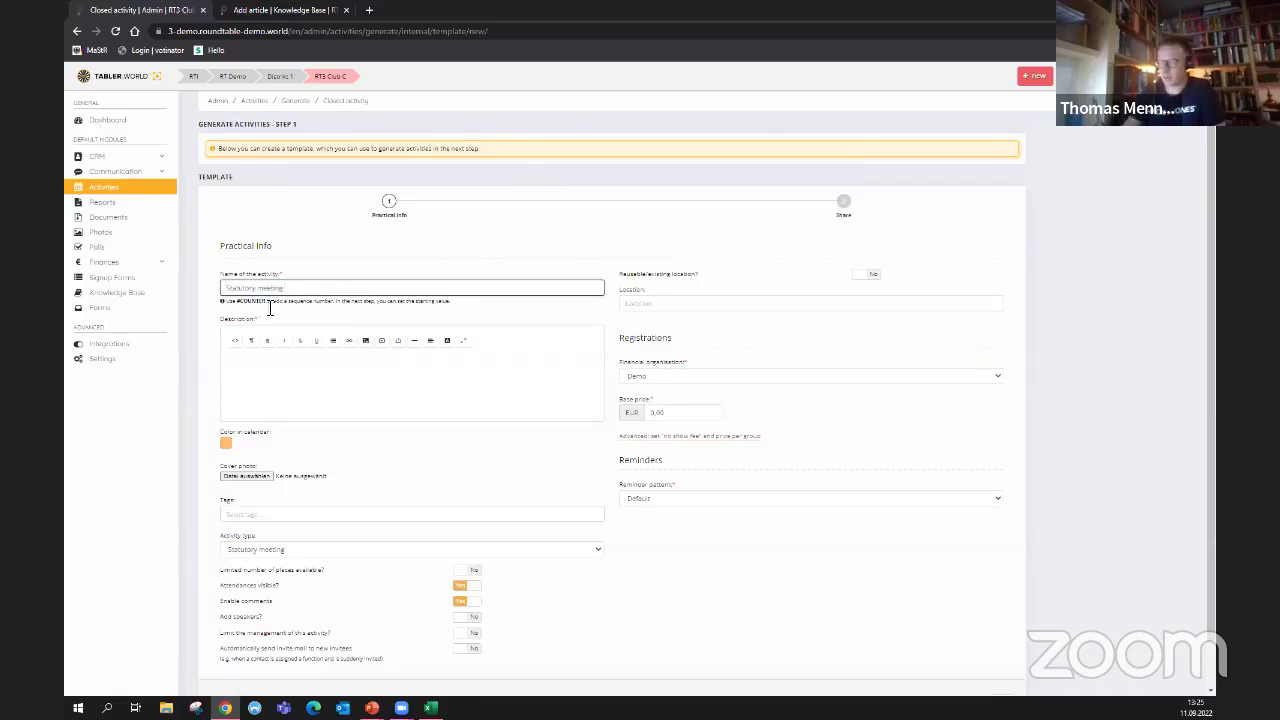
drag(267, 304, 235, 312)
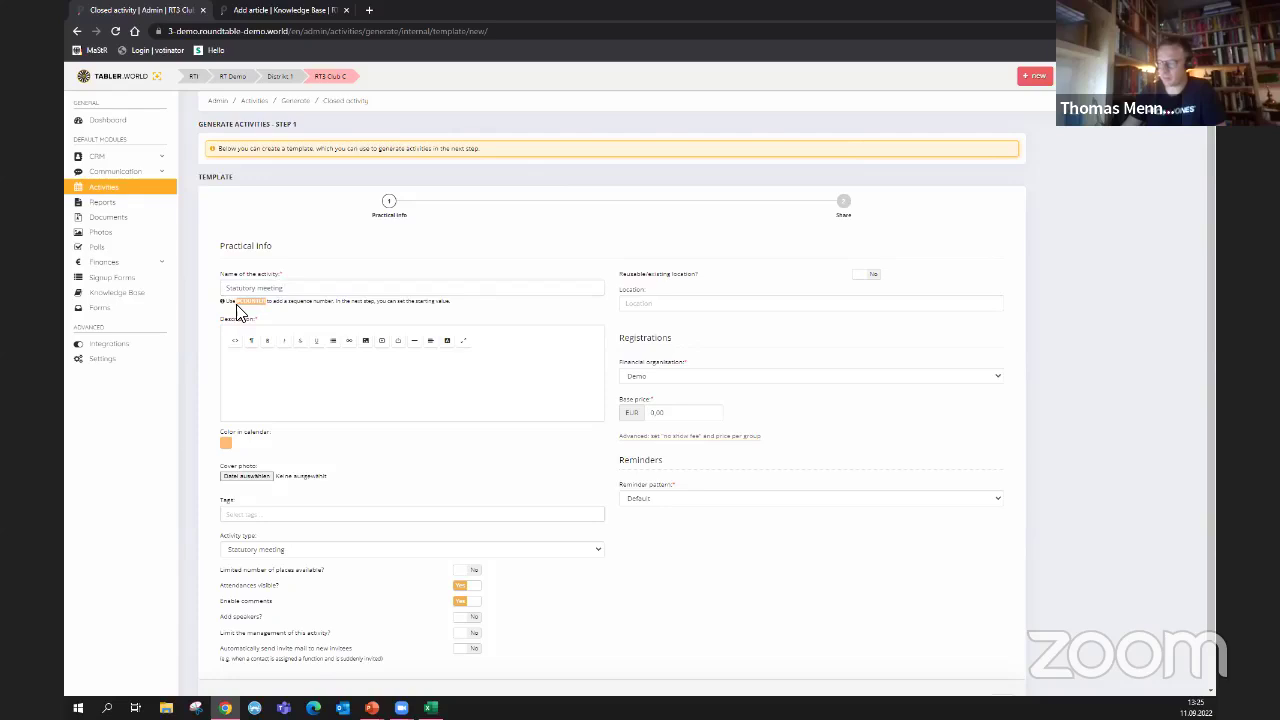
key(ctrl+c)
click(331, 287)
key(ctrl+v)
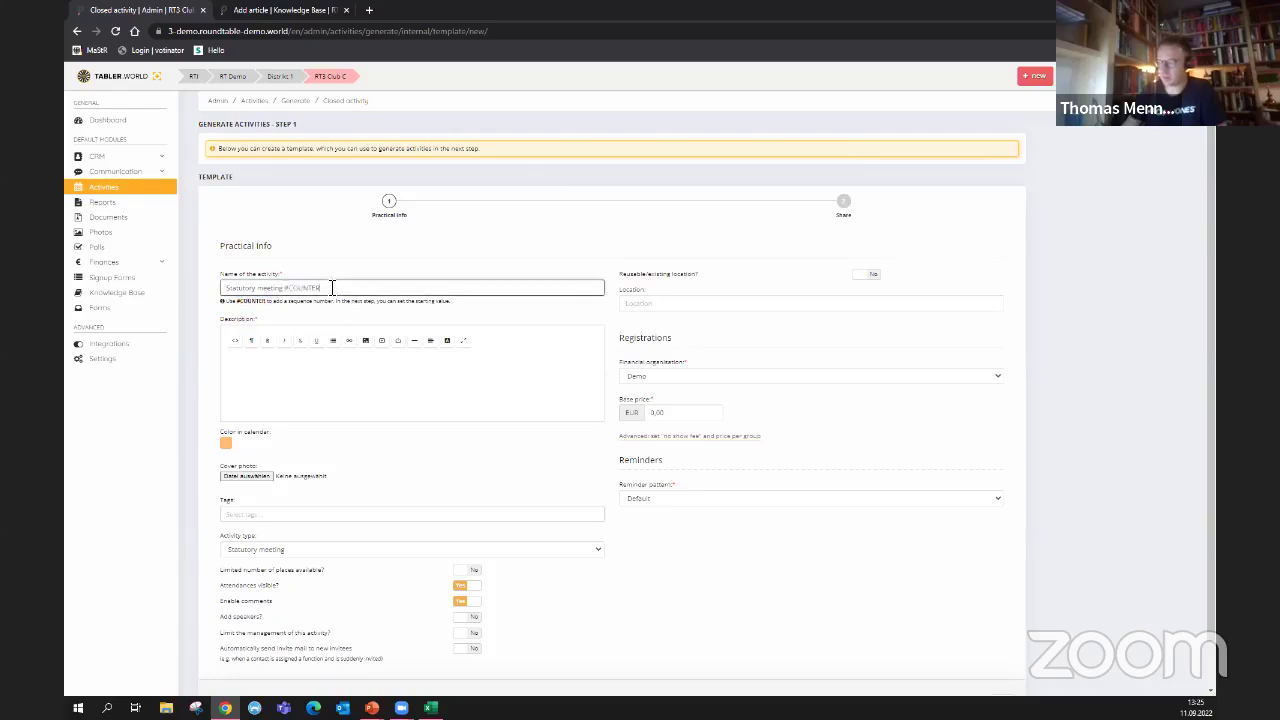
- Enter "Stat meeting" as the description, set the base price to EUR 10 and continue to the sharing settings
click(345, 396)
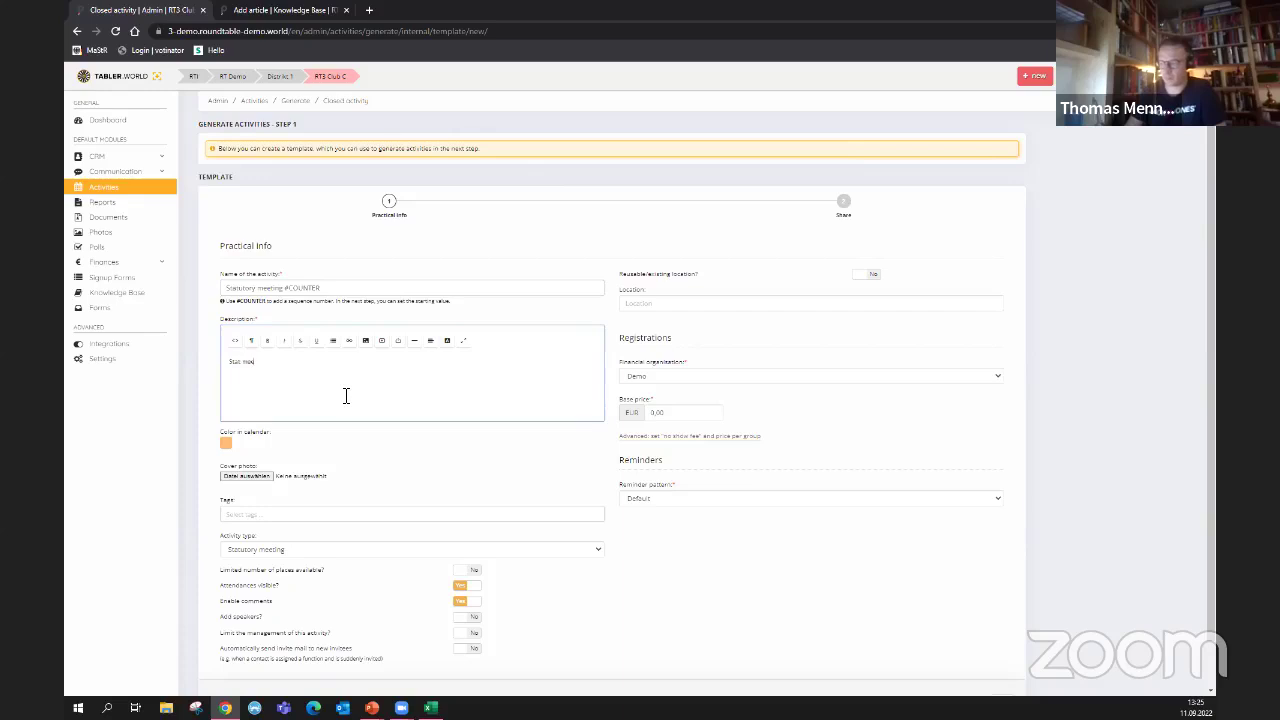
scroll(389, 477, down, 1)
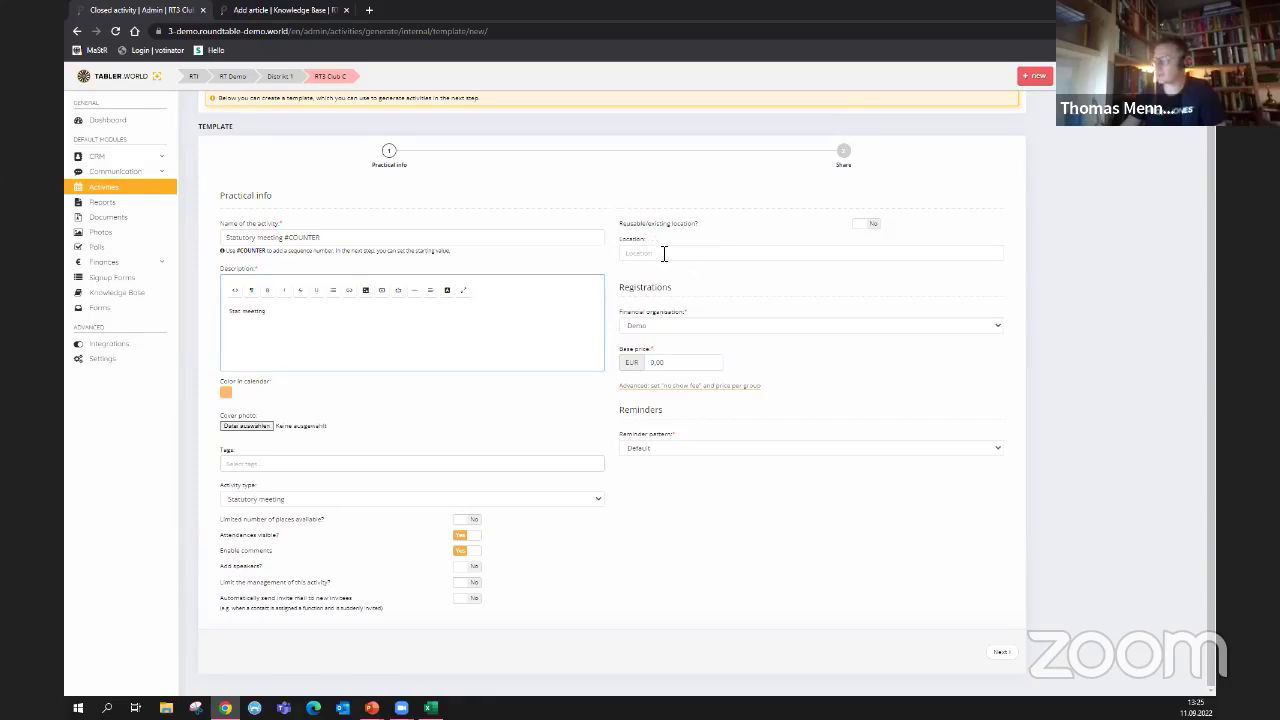
click(686, 366)
text(10)
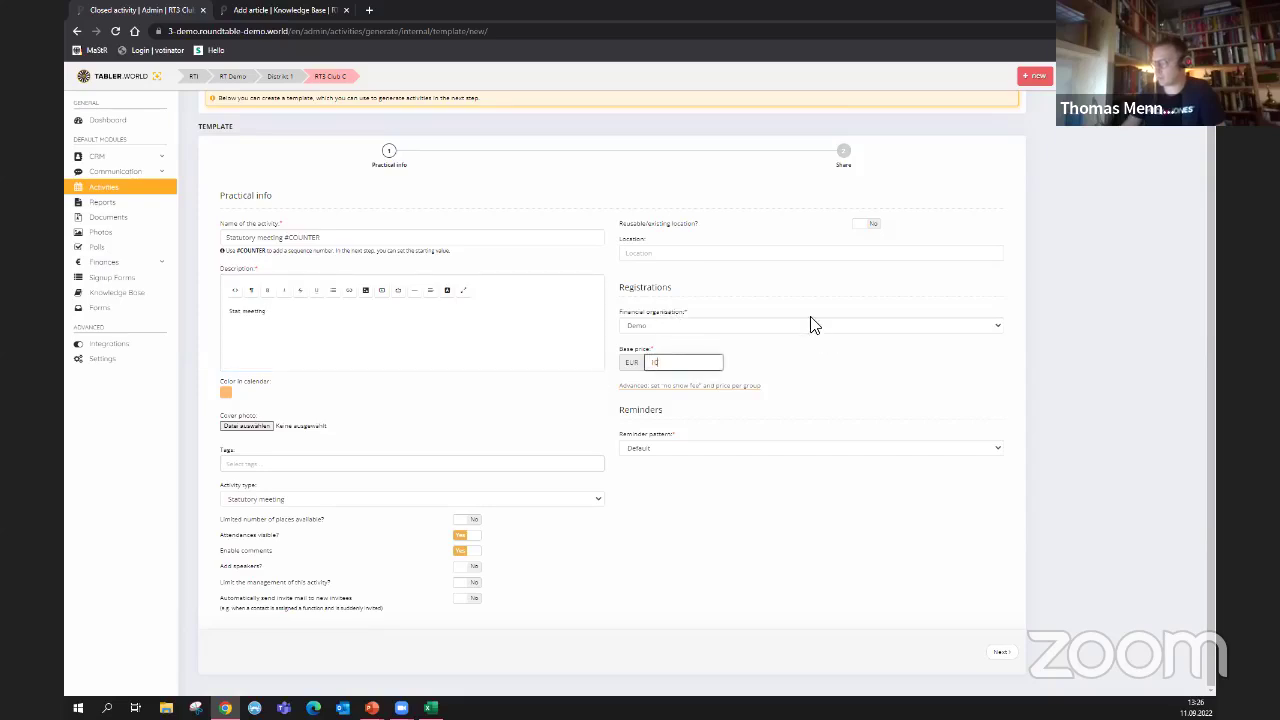
click(646, 256)
click(1001, 651)
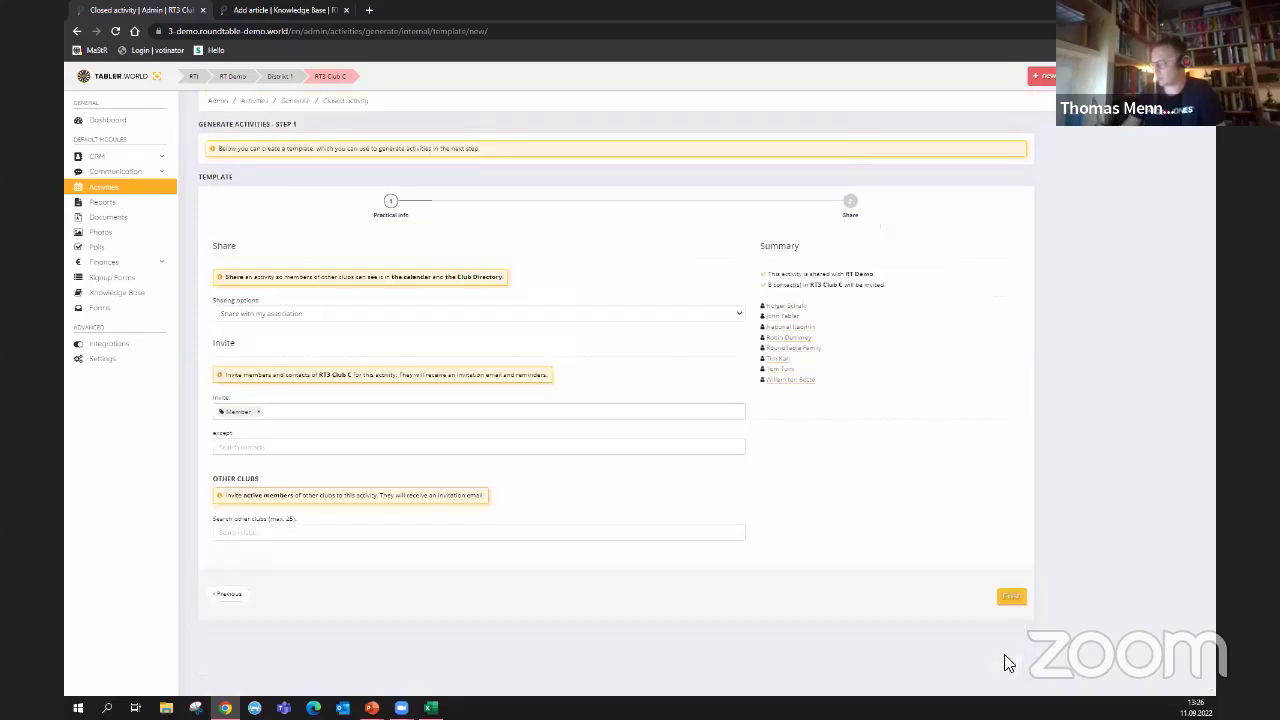
- Set the sharing option to Share with my area, keep the Member group invited and finish the template
click(284, 416)
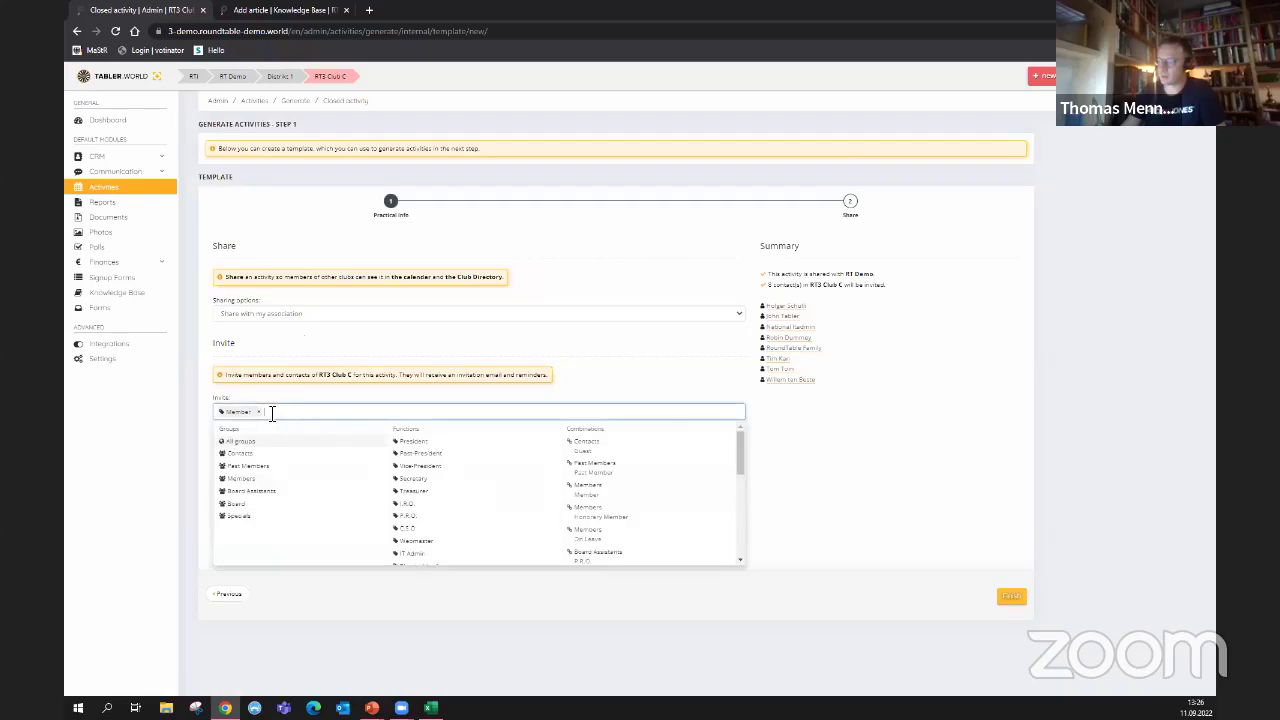
click(285, 396)
click(283, 315)
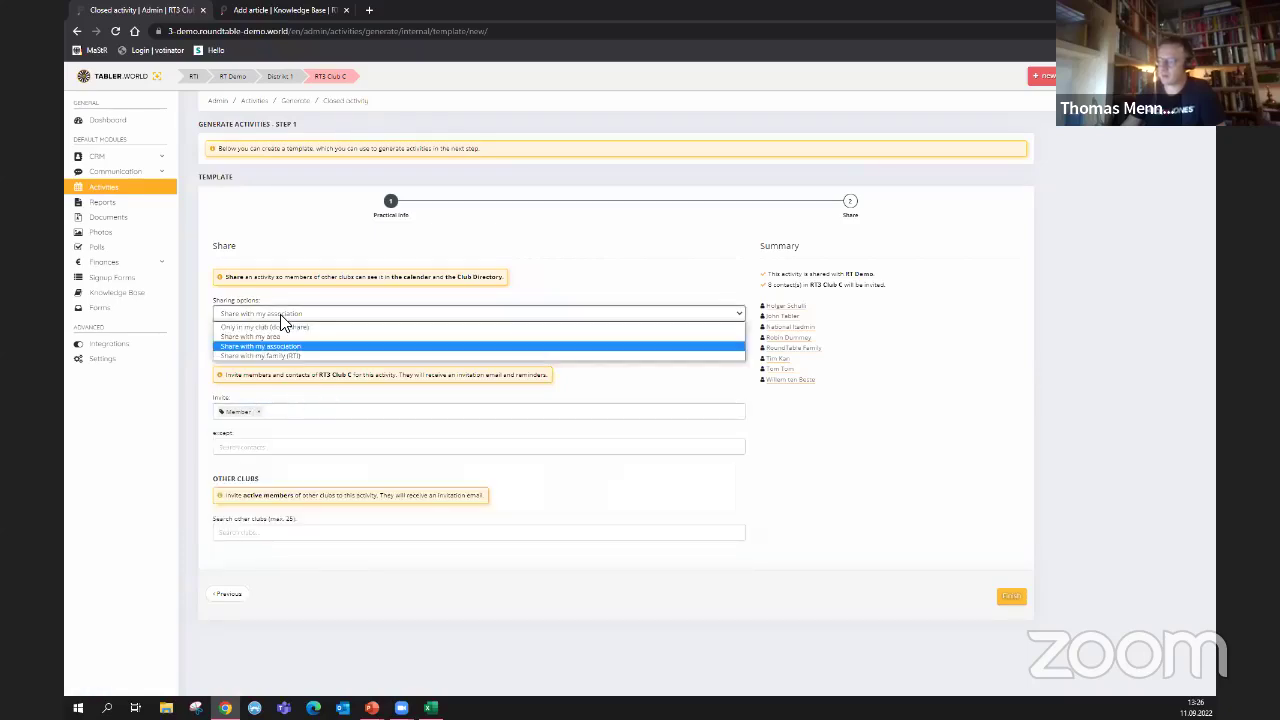
click(290, 332)
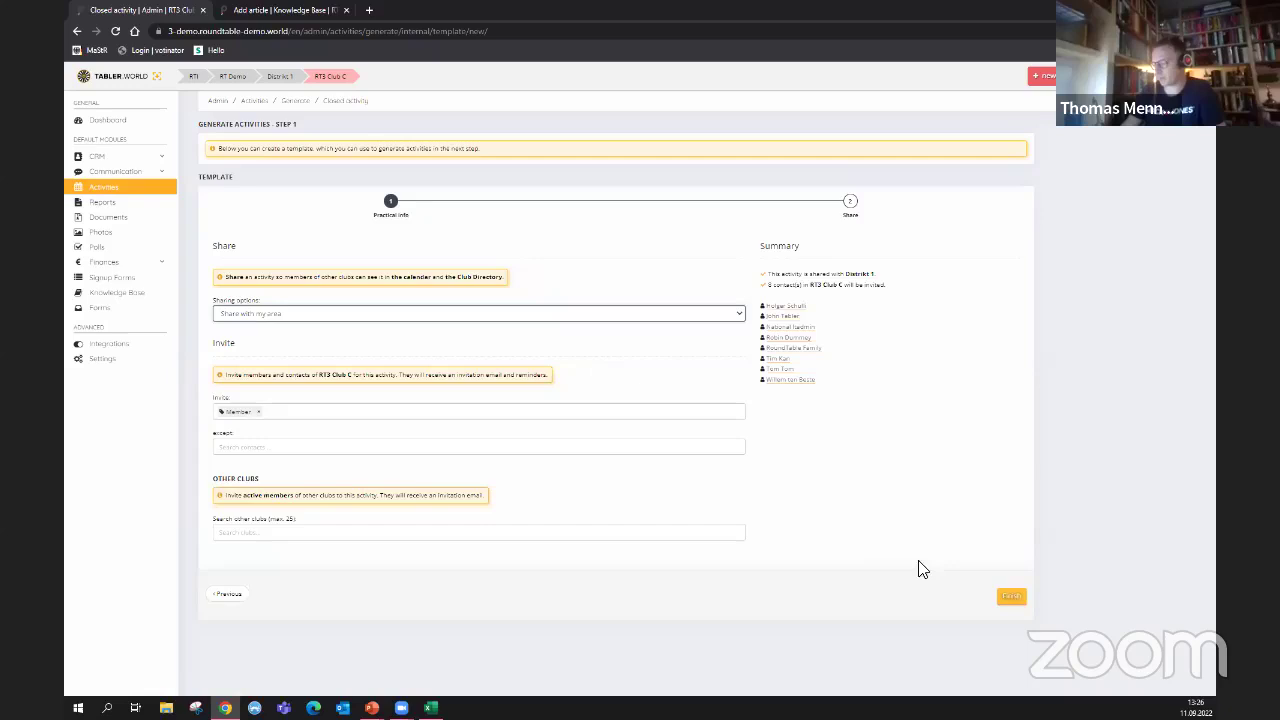
click(1012, 596)
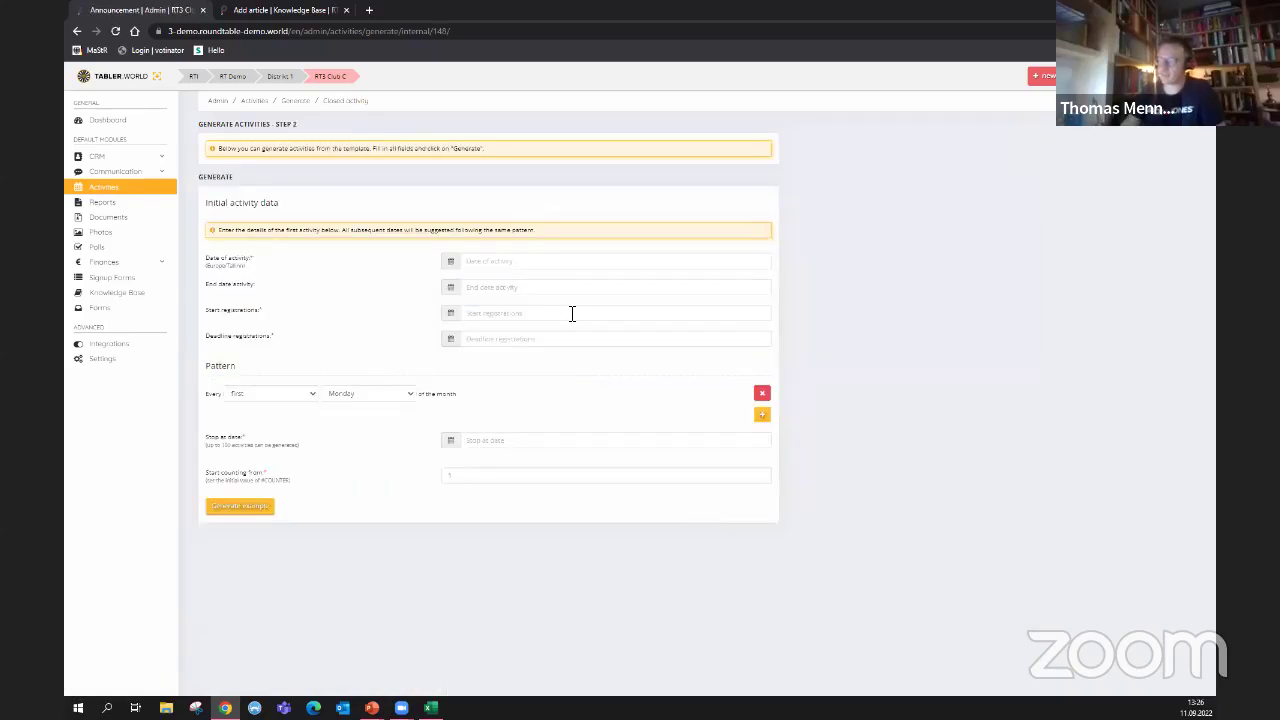
- Set the first activity to start on 2022-10-03 at 14:25 and end the same day at 15:25
click(495, 262)
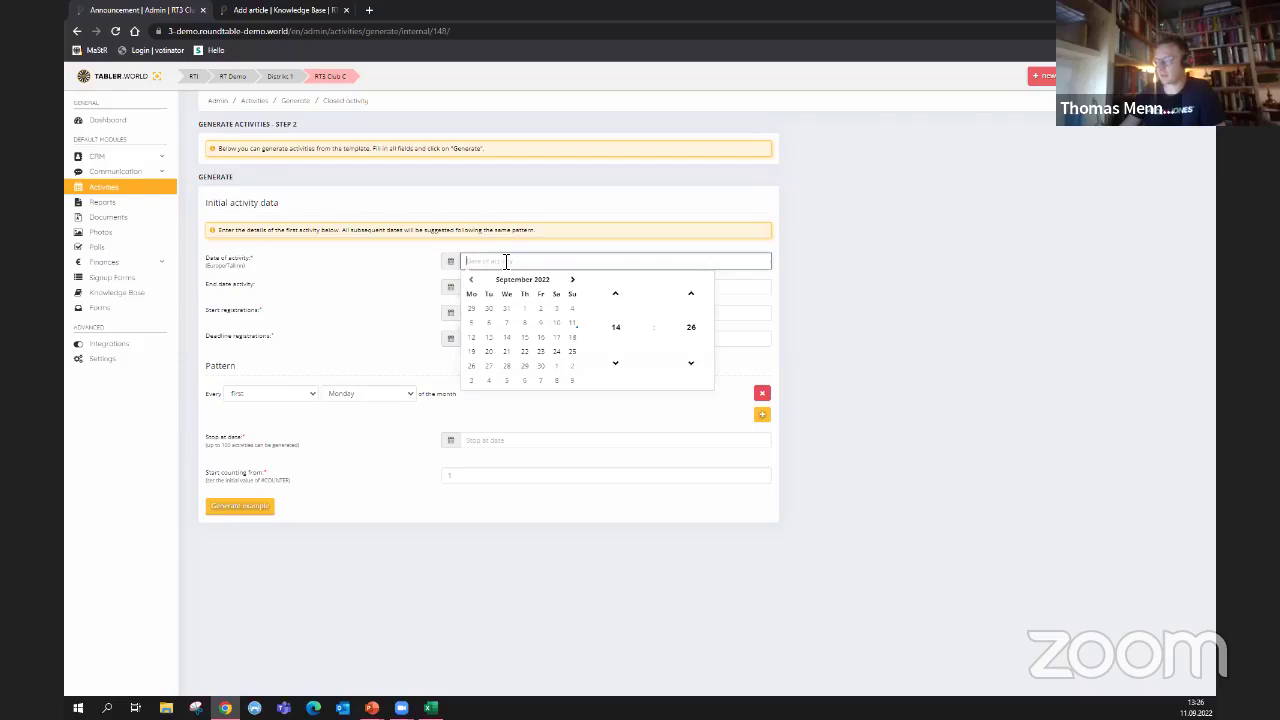
click(571, 284)
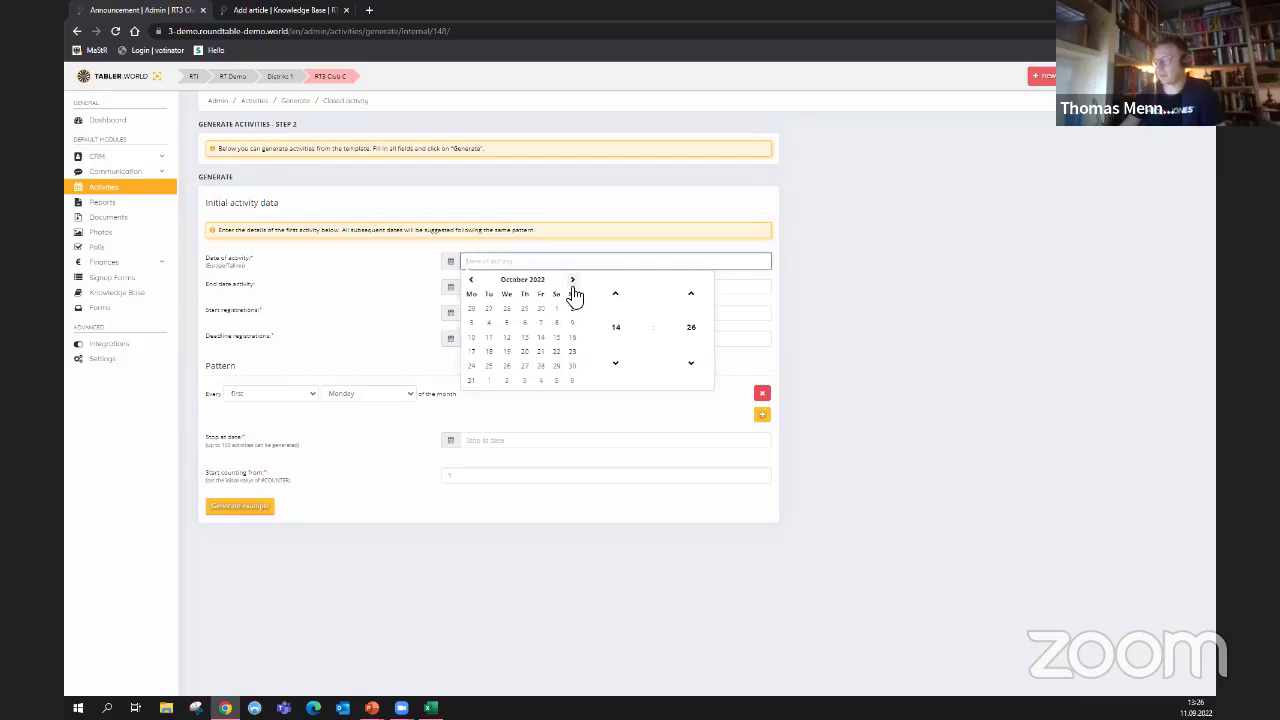
click(473, 328)
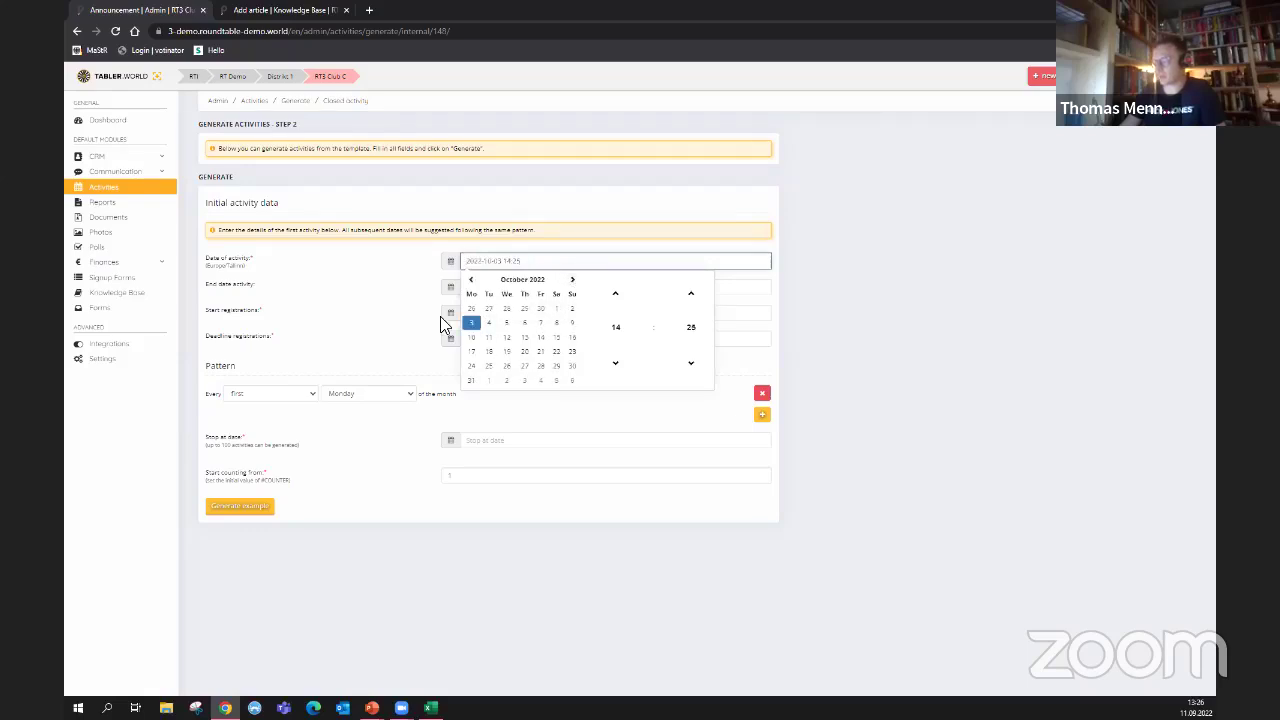
click(426, 306)
click(493, 289)
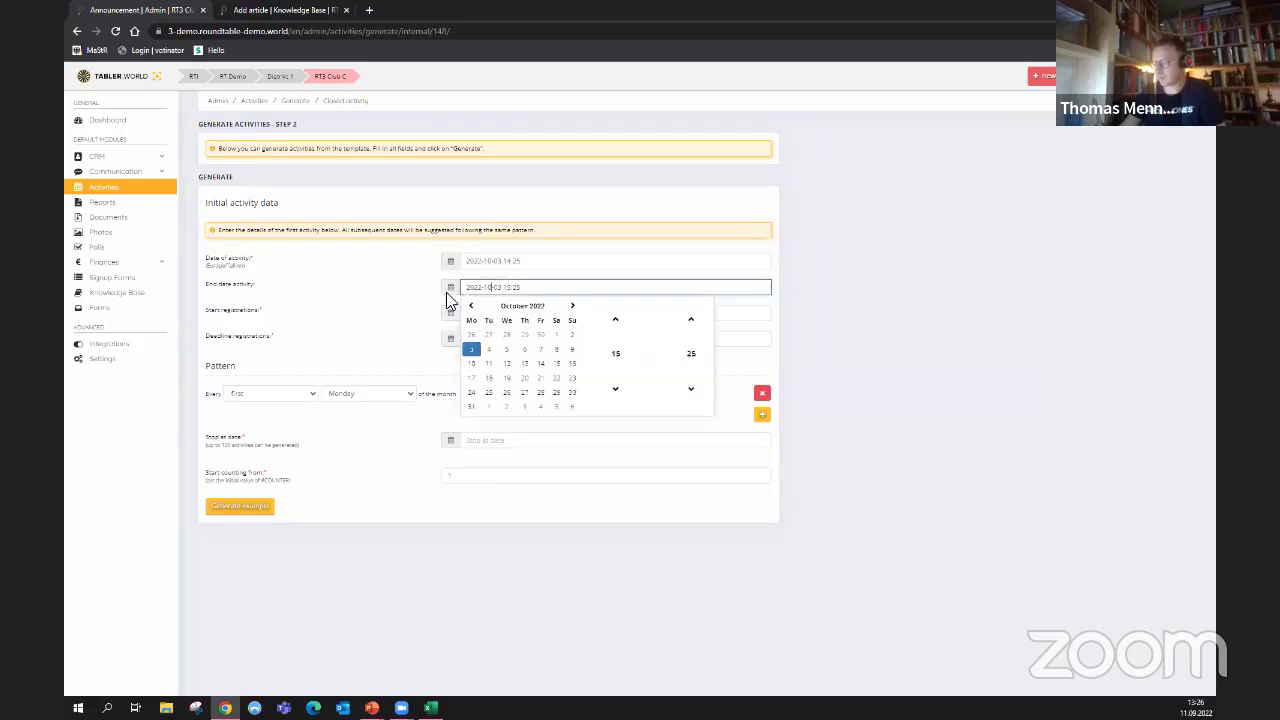
click(421, 310)
- Set the registrations to start on 2022-09-26 at 14:55 with the deadline on 2022-10-02 at 14:25
click(484, 316)
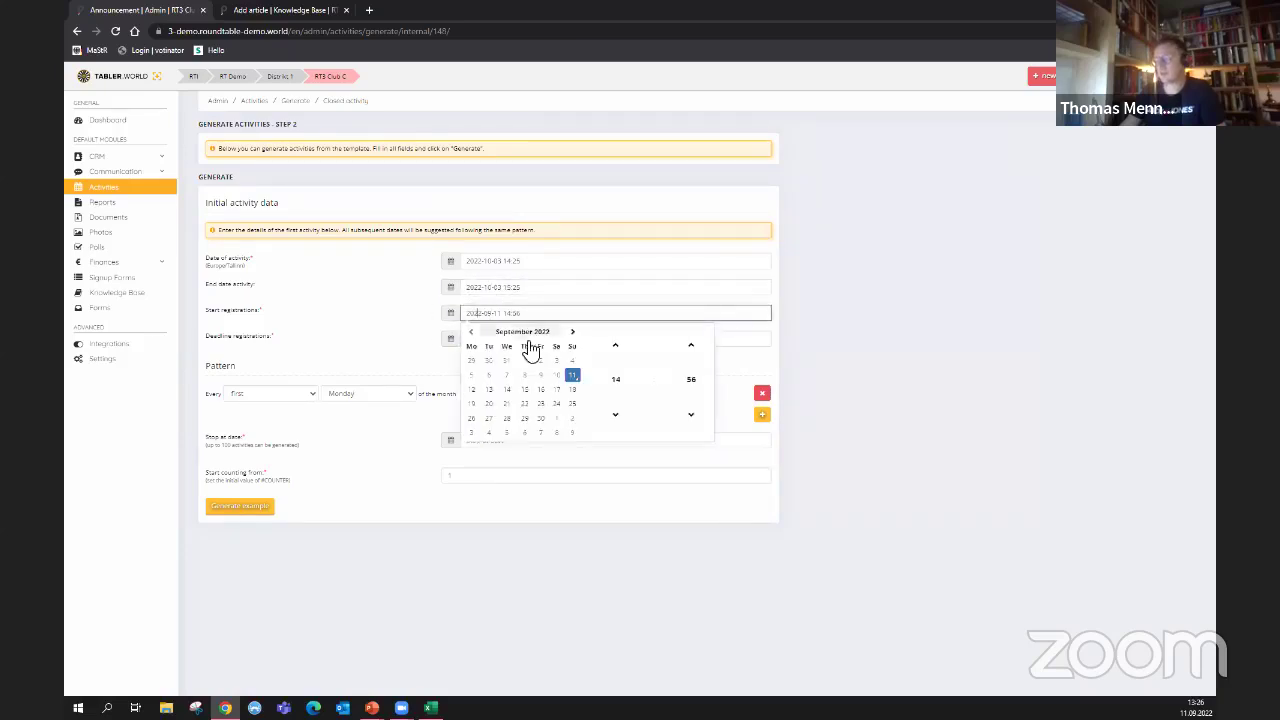
click(471, 418)
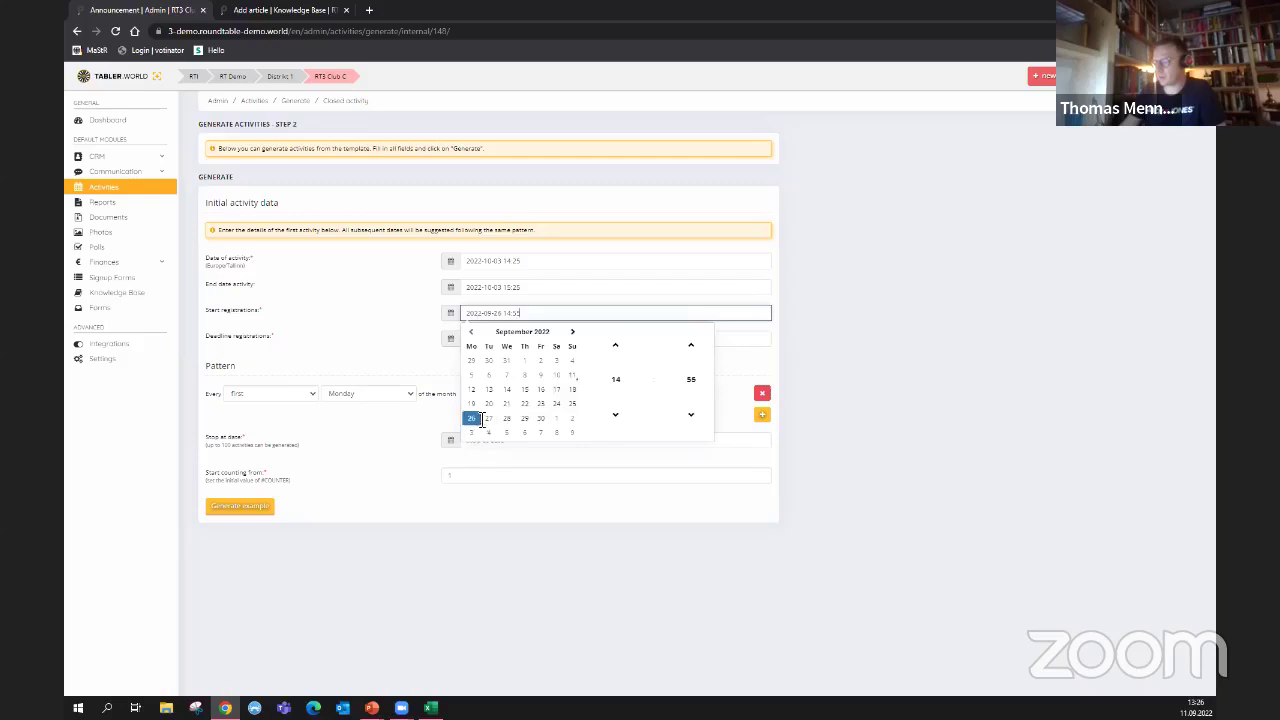
click(430, 343)
click(491, 338)
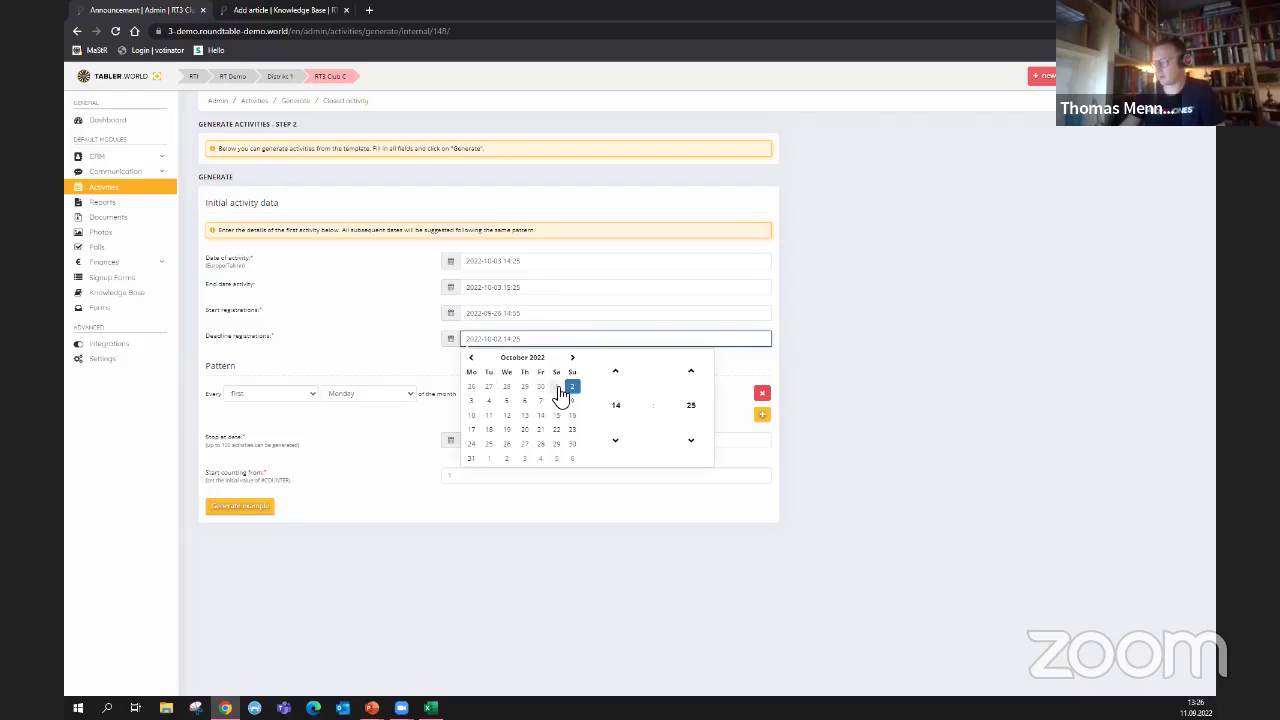
click(425, 358)
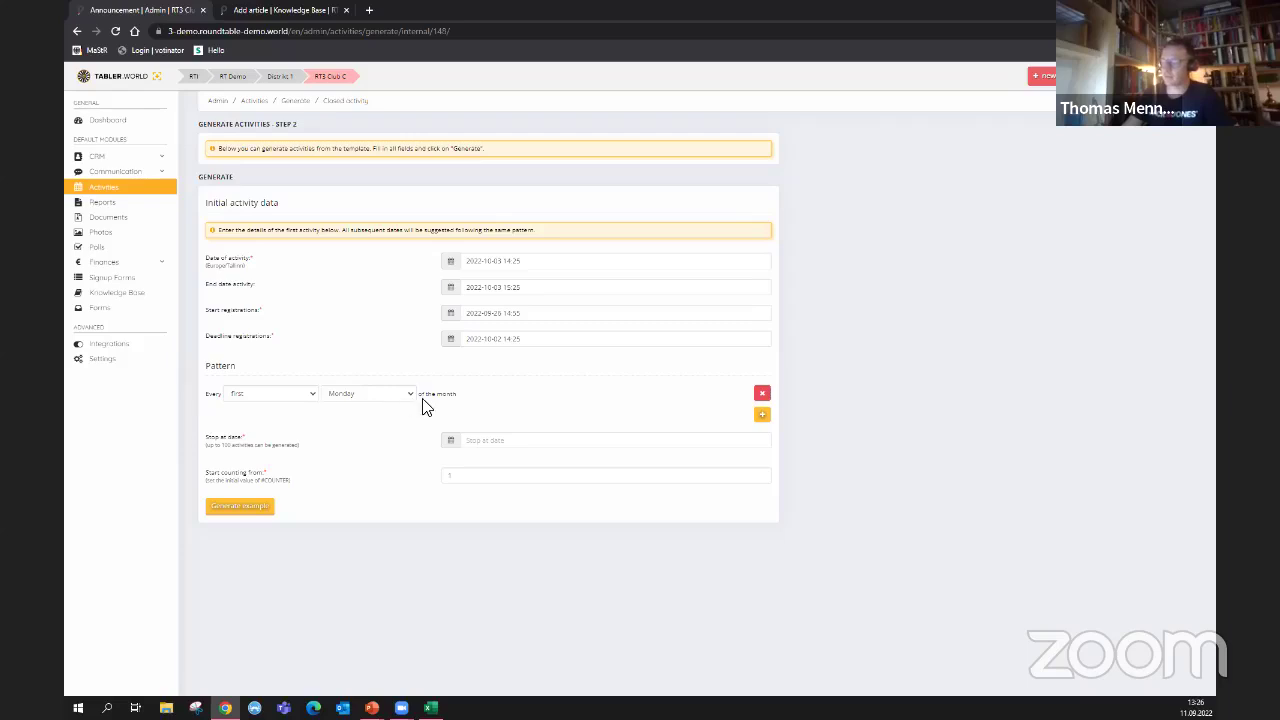
- Add a second recurrence pattern for every third Thursday of the month
click(762, 414)
click(277, 413)
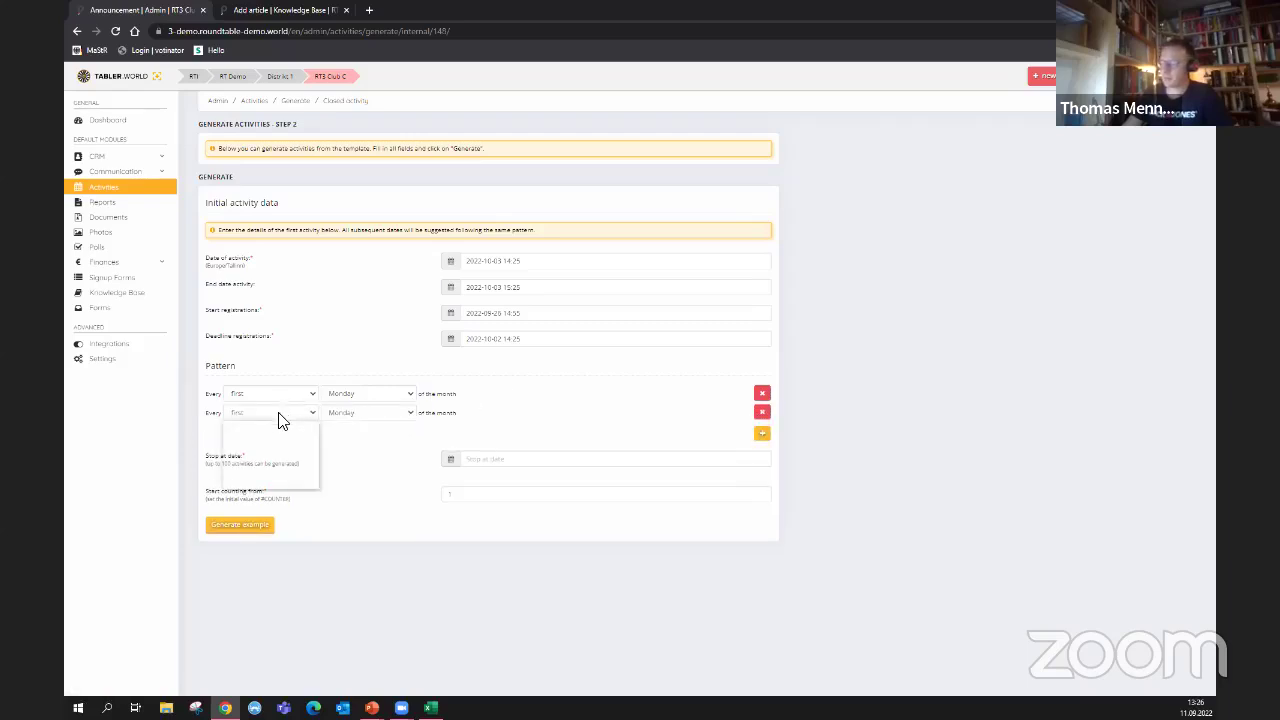
click(278, 446)
click(368, 413)
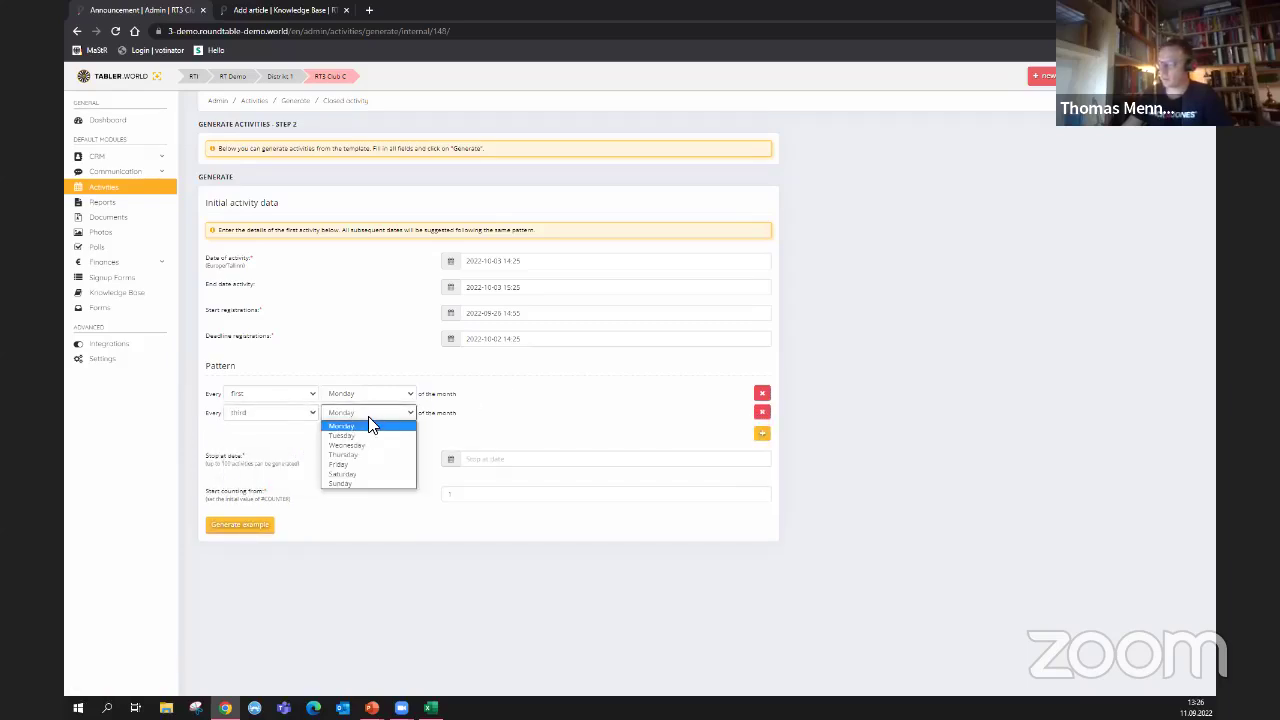
click(363, 455)
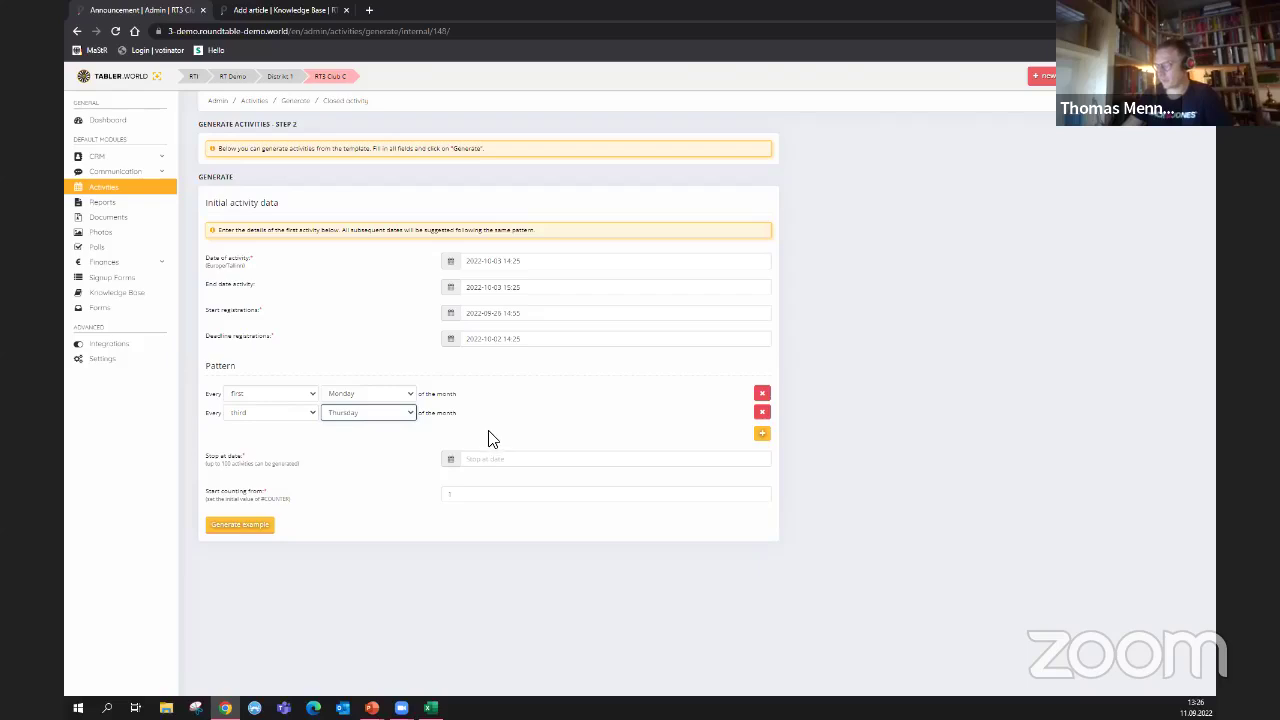
- Set the stop date of the recurrence to 2023-09-30 at 14:25
click(493, 461)
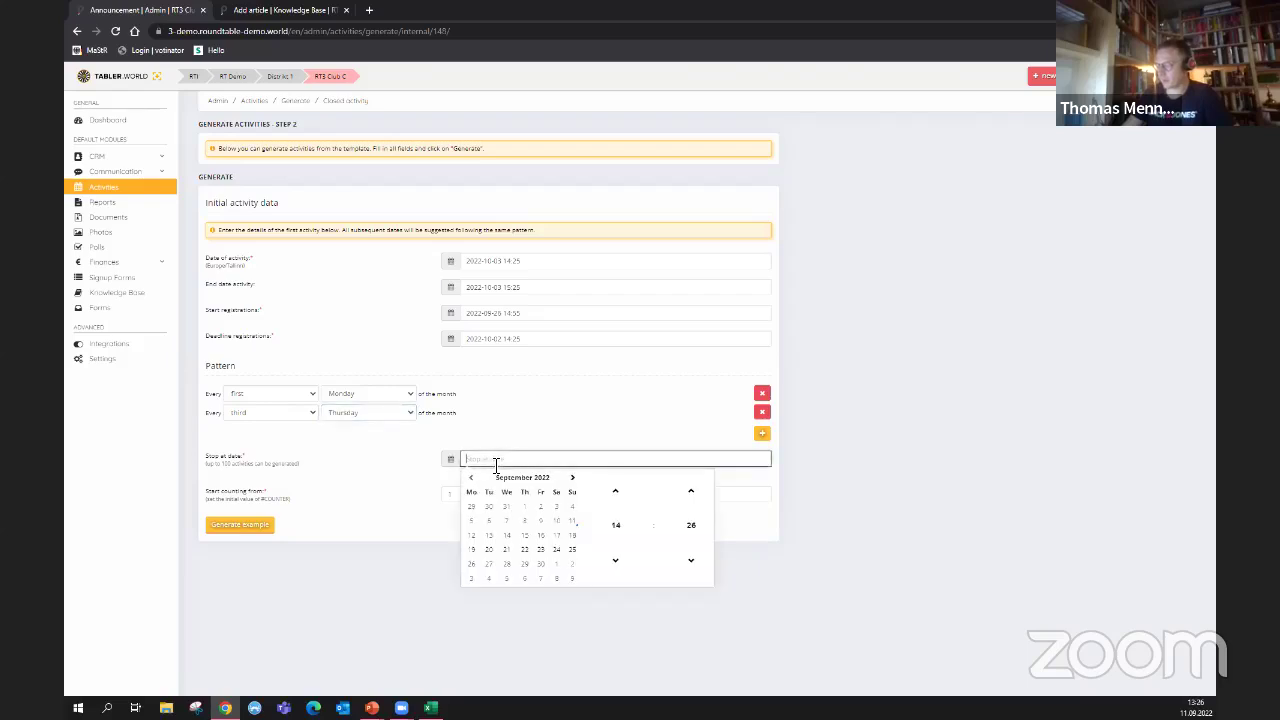
click(572, 478)
click(572, 478)
click(572, 478)
click(572, 478)
click(572, 478)
click(572, 478)
click(572, 478)
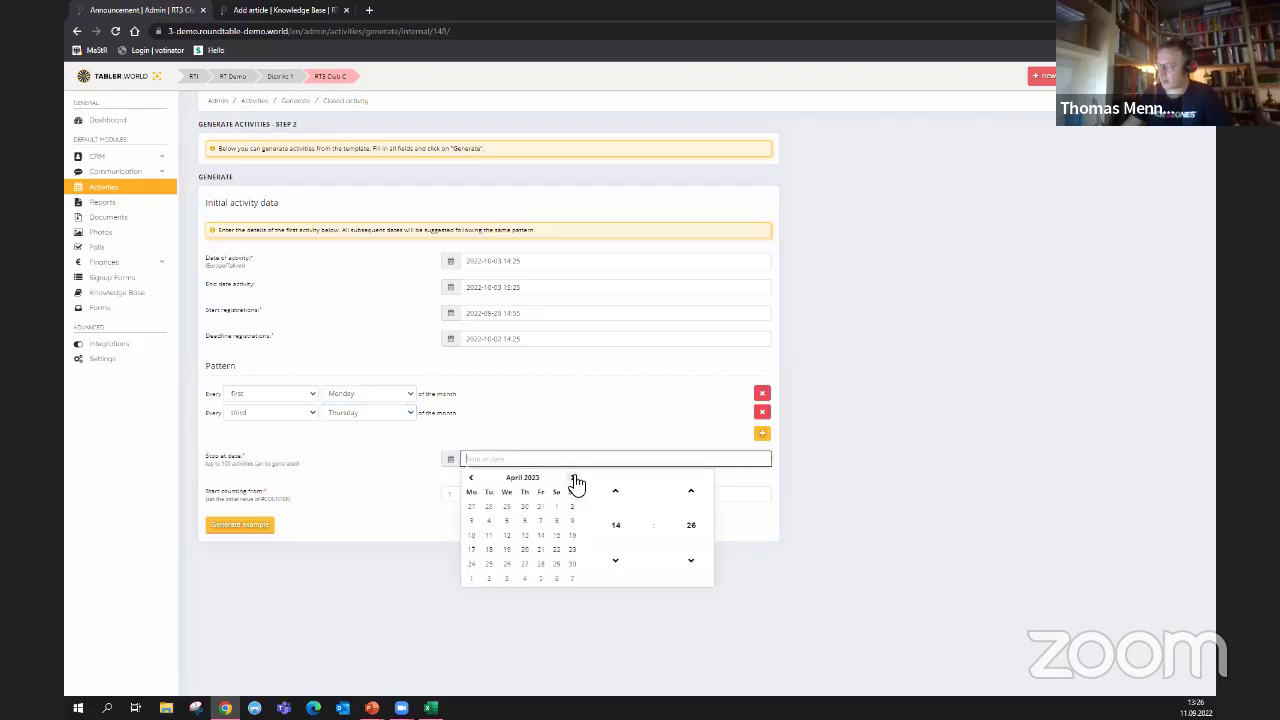
click(572, 478)
click(573, 478)
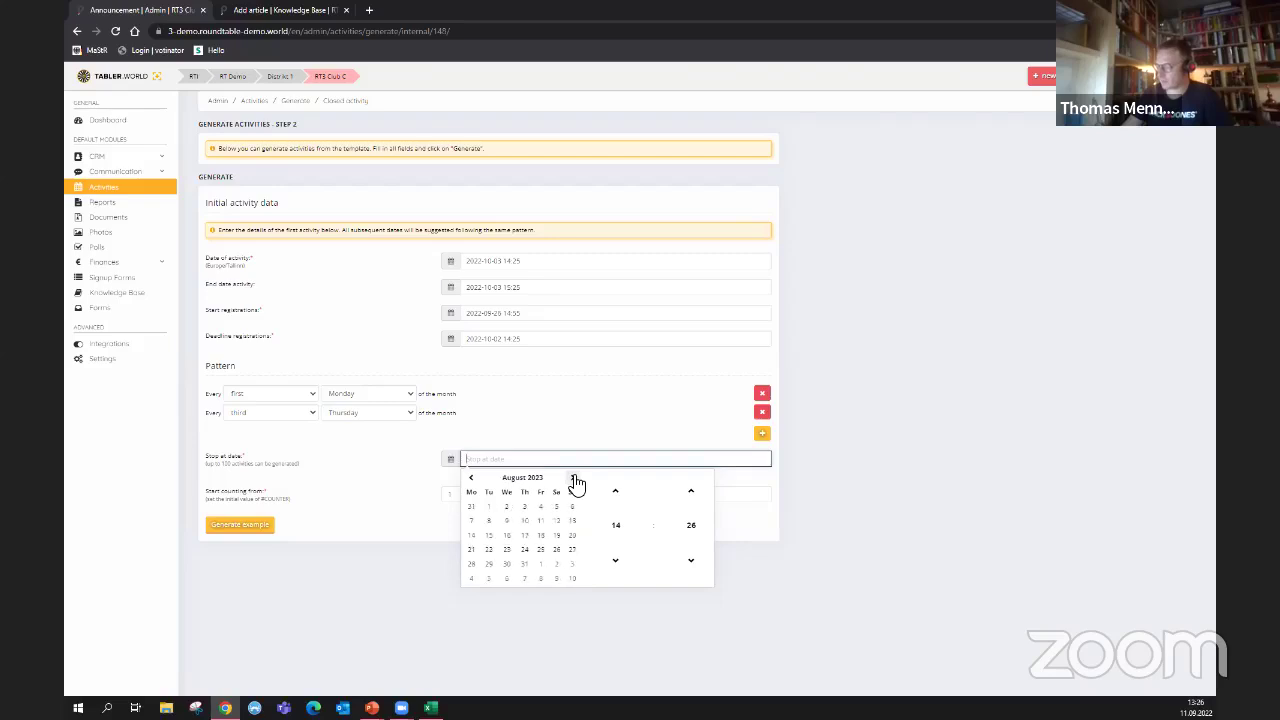
click(573, 478)
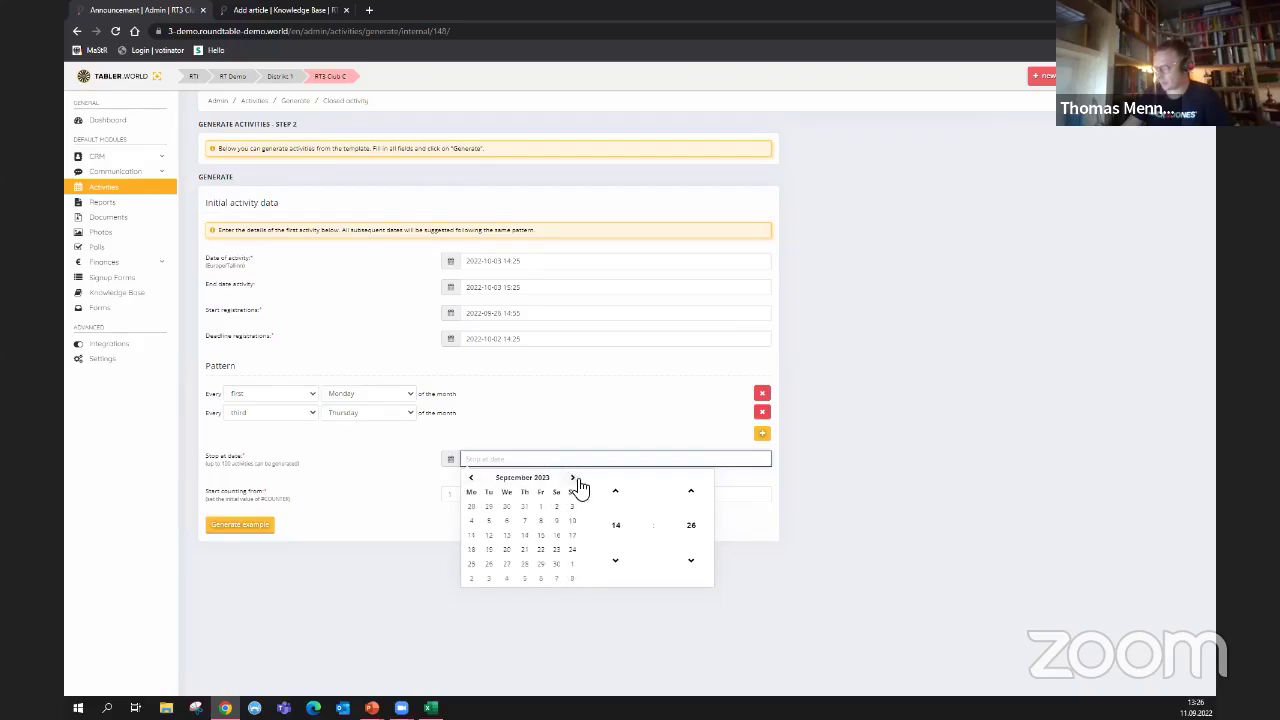
click(557, 565)
click(341, 479)
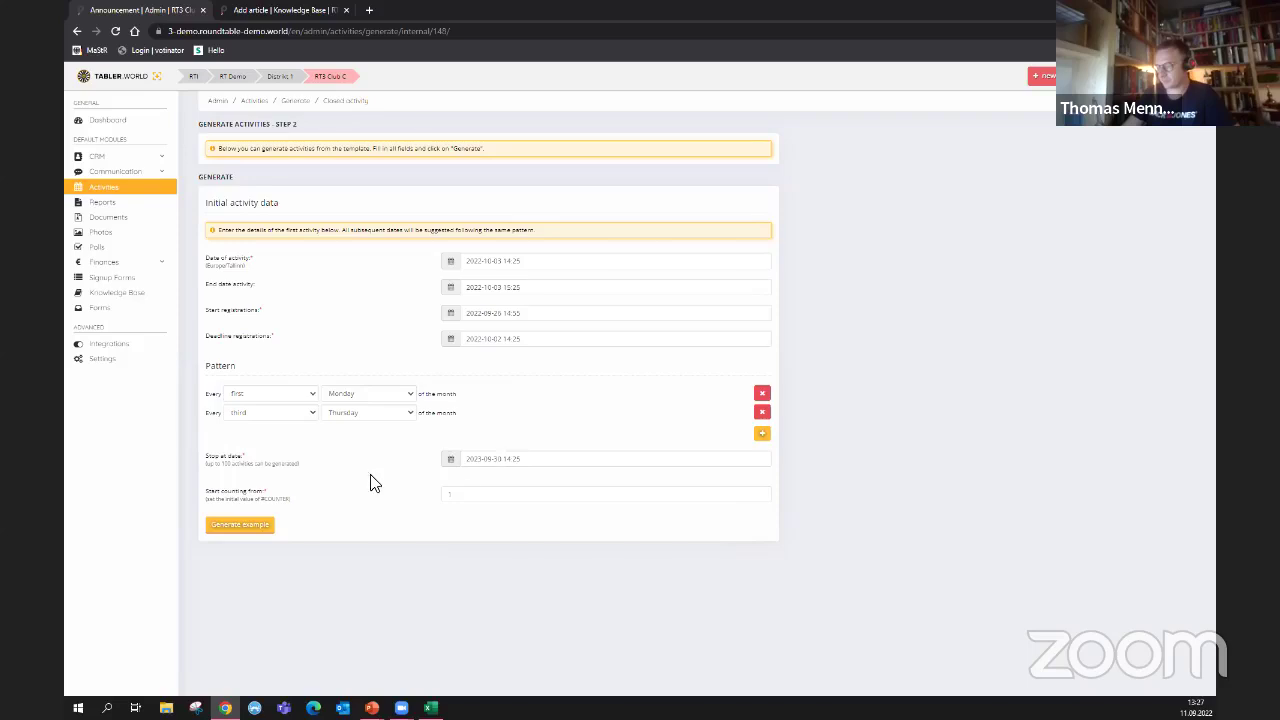
- Start counting from 700, generate the example and review the dates in the preview list of activities
key(Tab)
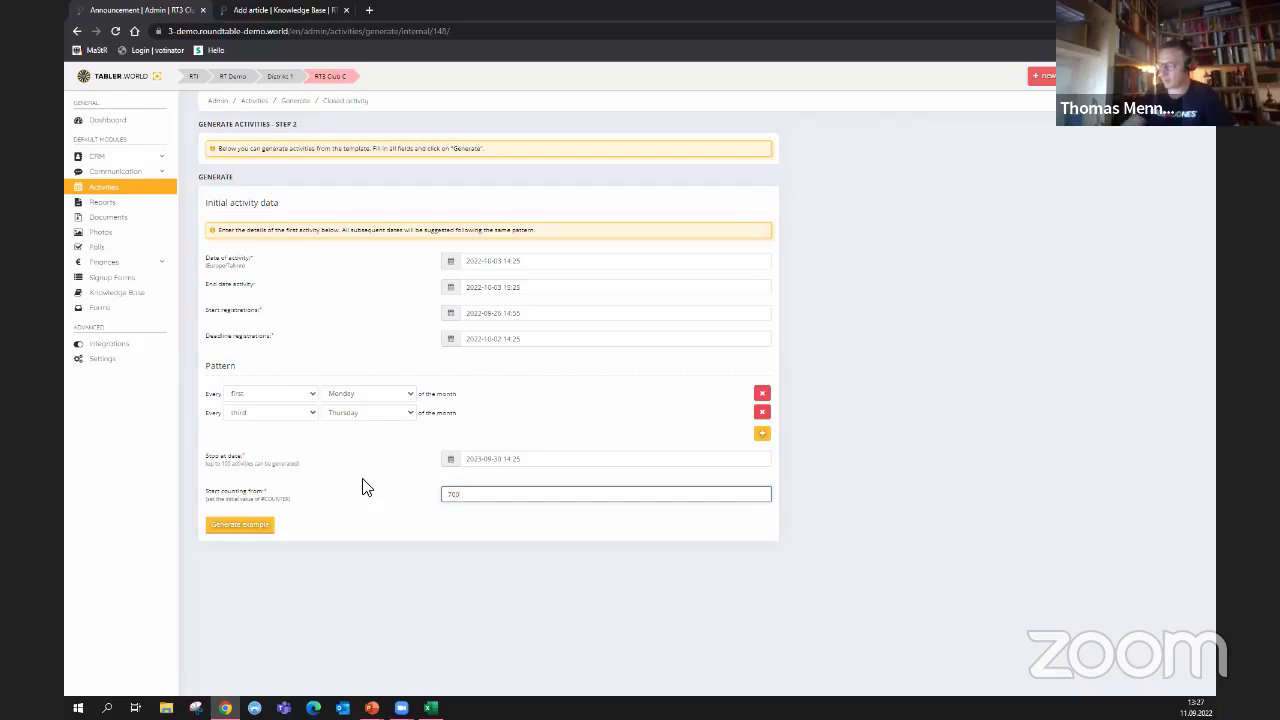
click(370, 540)
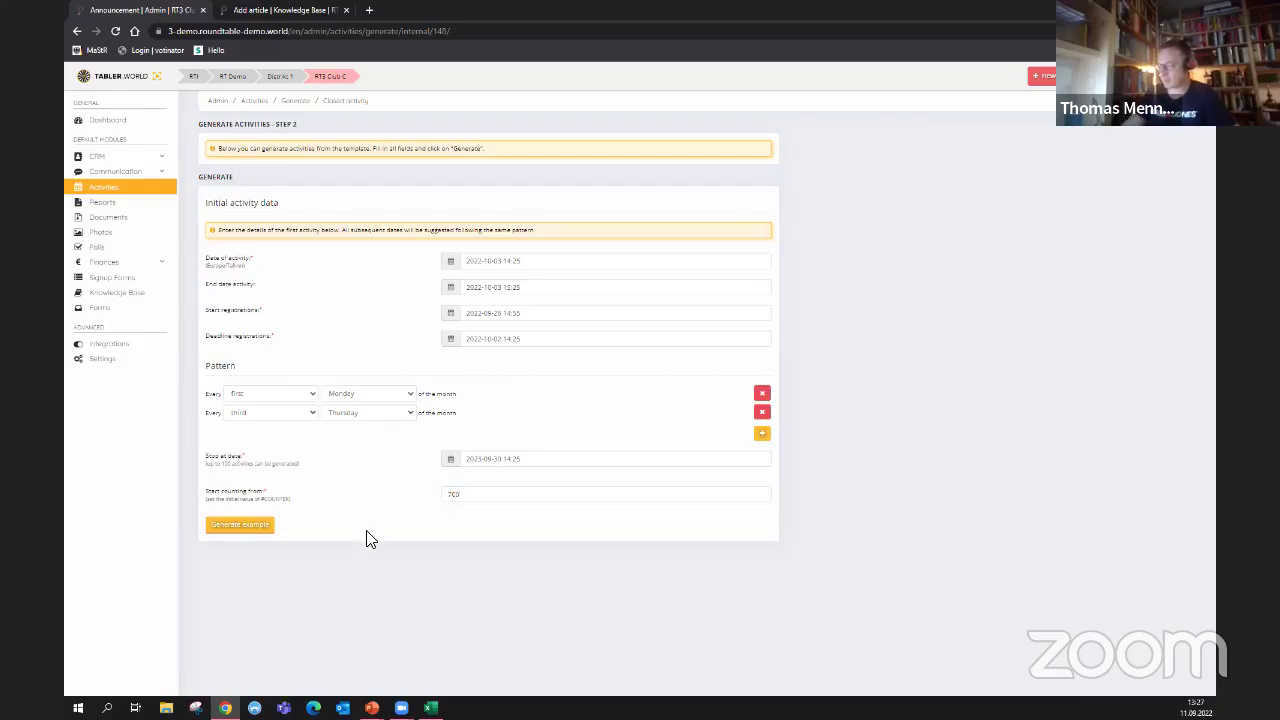
click(254, 530)
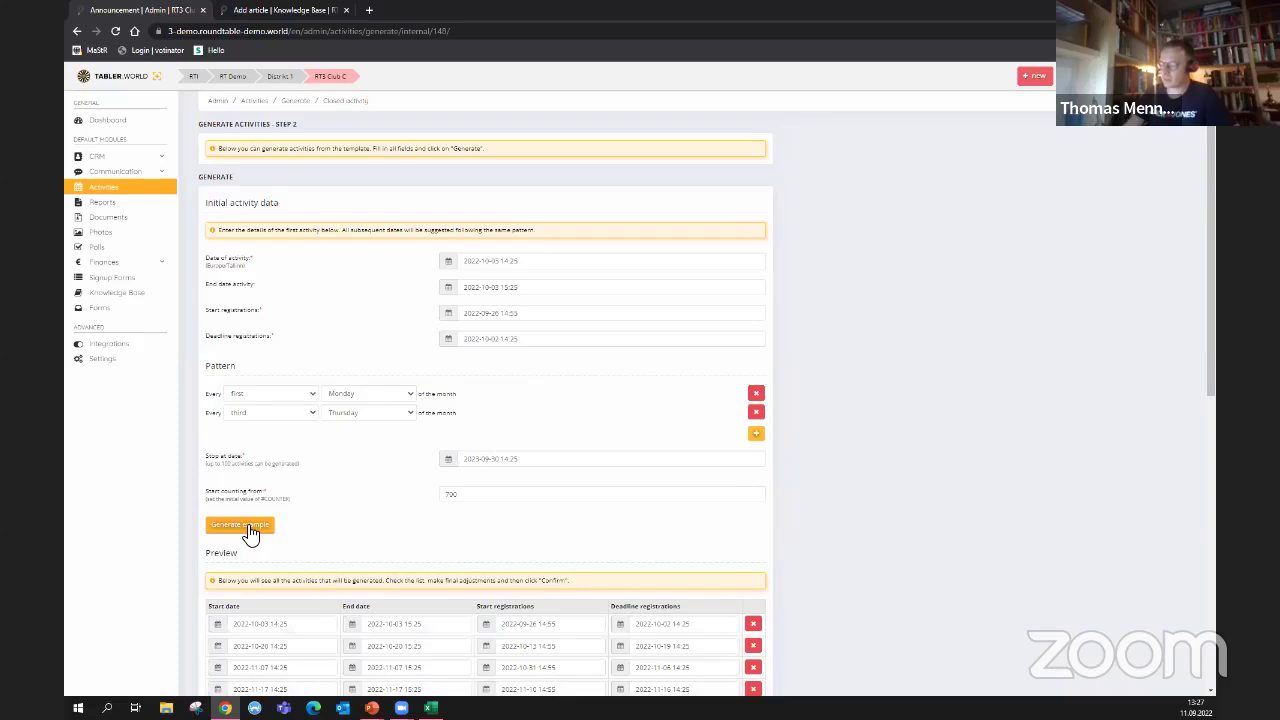
scroll(314, 534, down, 5)
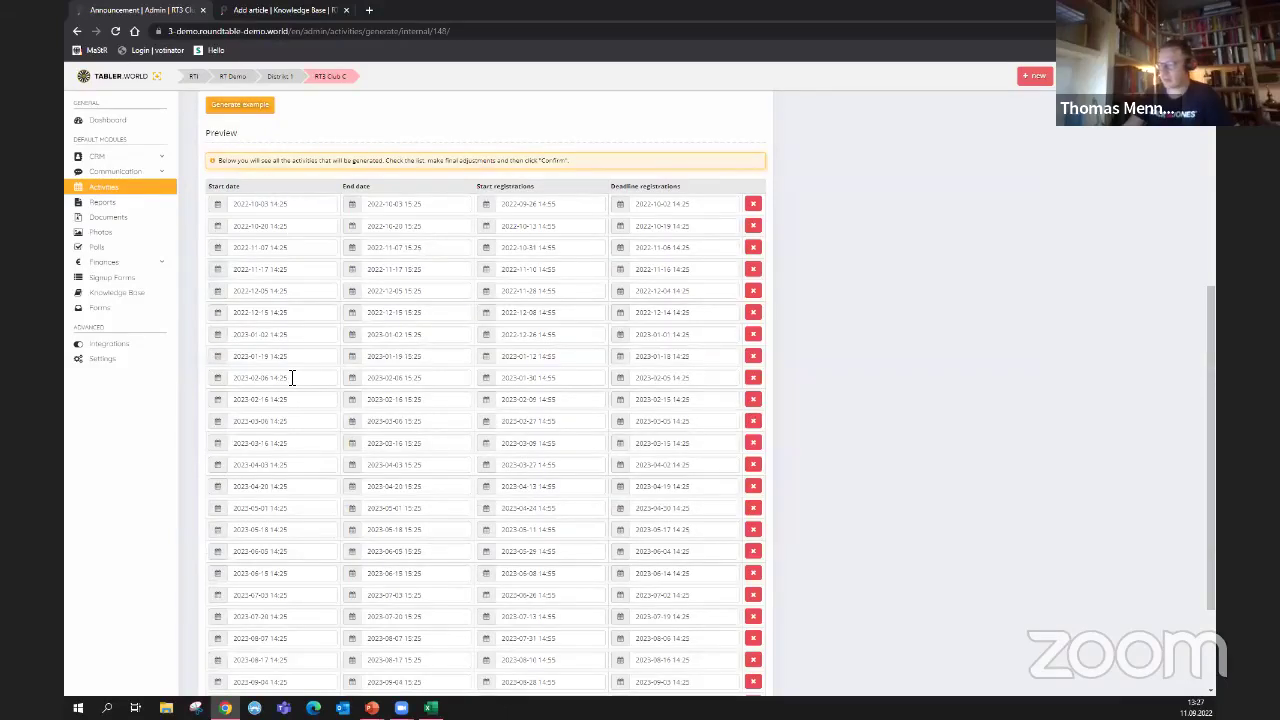
scroll(306, 423, down, 5)
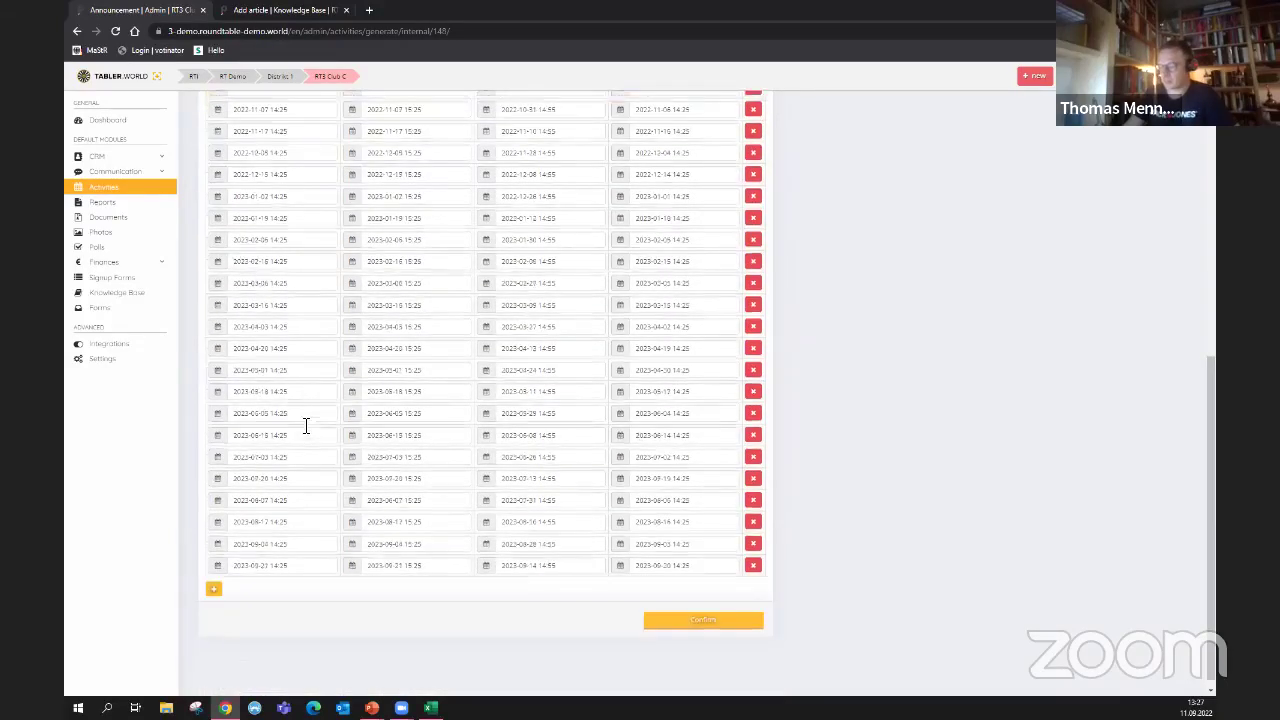
scroll(304, 540, up, 5)
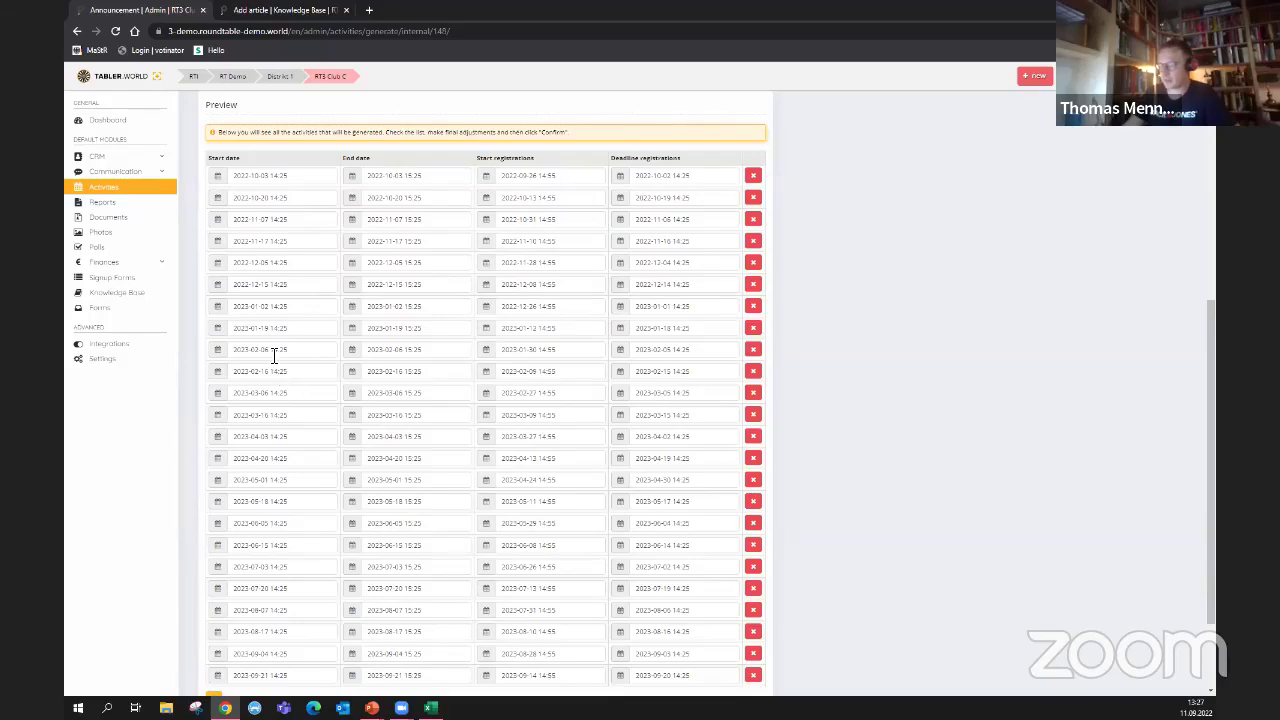
scroll(300, 480, down, 3)
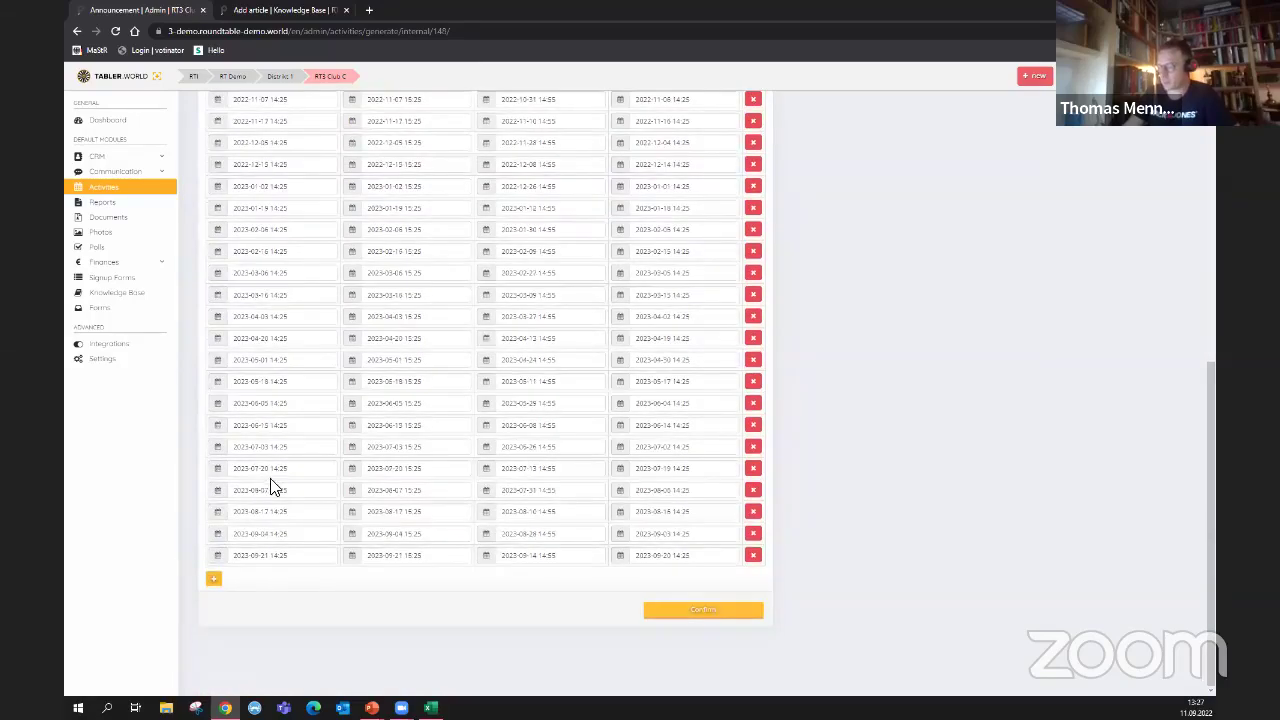
- Remove the 2023-08-07 and 2023-08-17 activities from the preview list
click(755, 490)
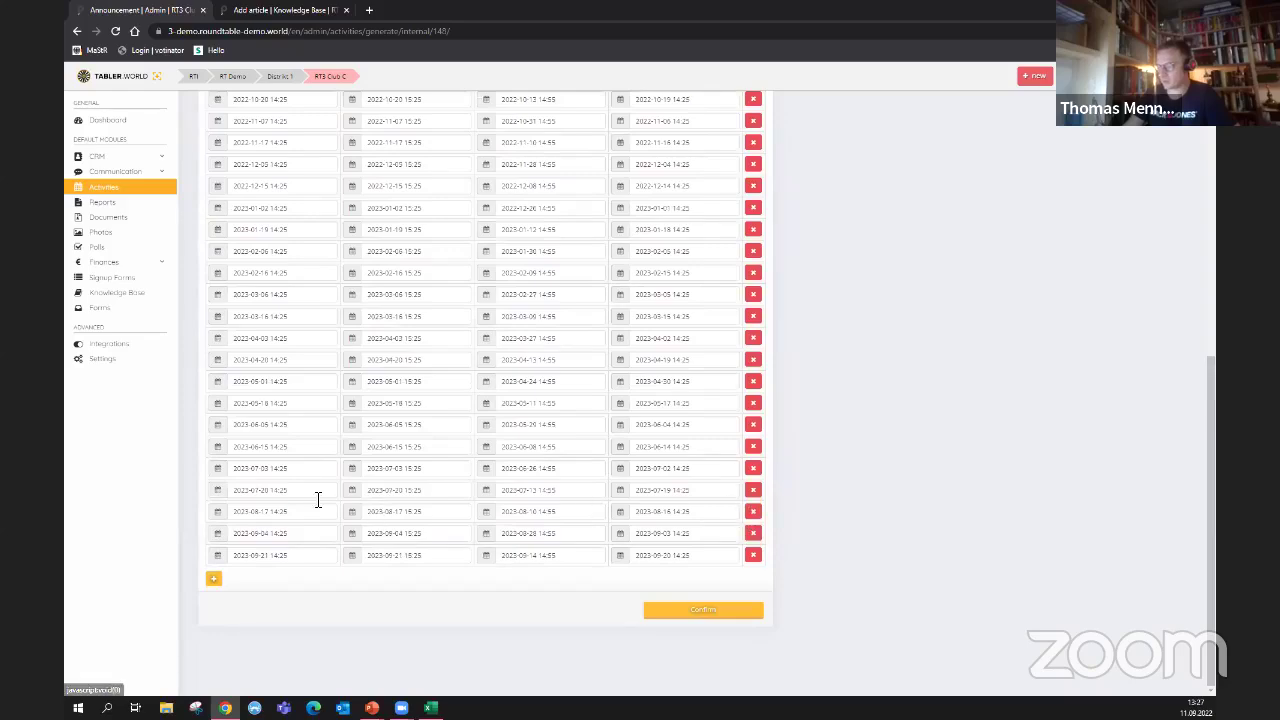
click(754, 511)
- Move the 2023-02-06 activity's start and end to 2023-02-07, its registration start to 2023-01-31 and its deadline to 2023-02-06
scroll(333, 508, up, 2)
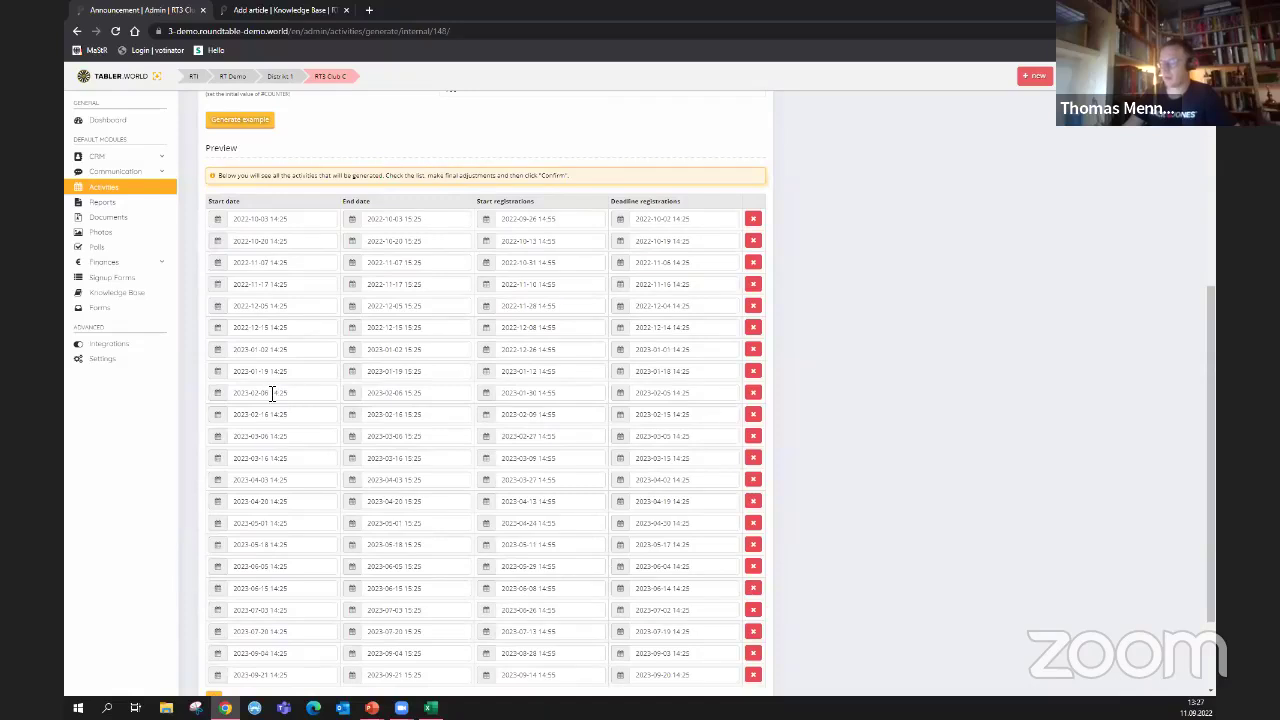
click(288, 394)
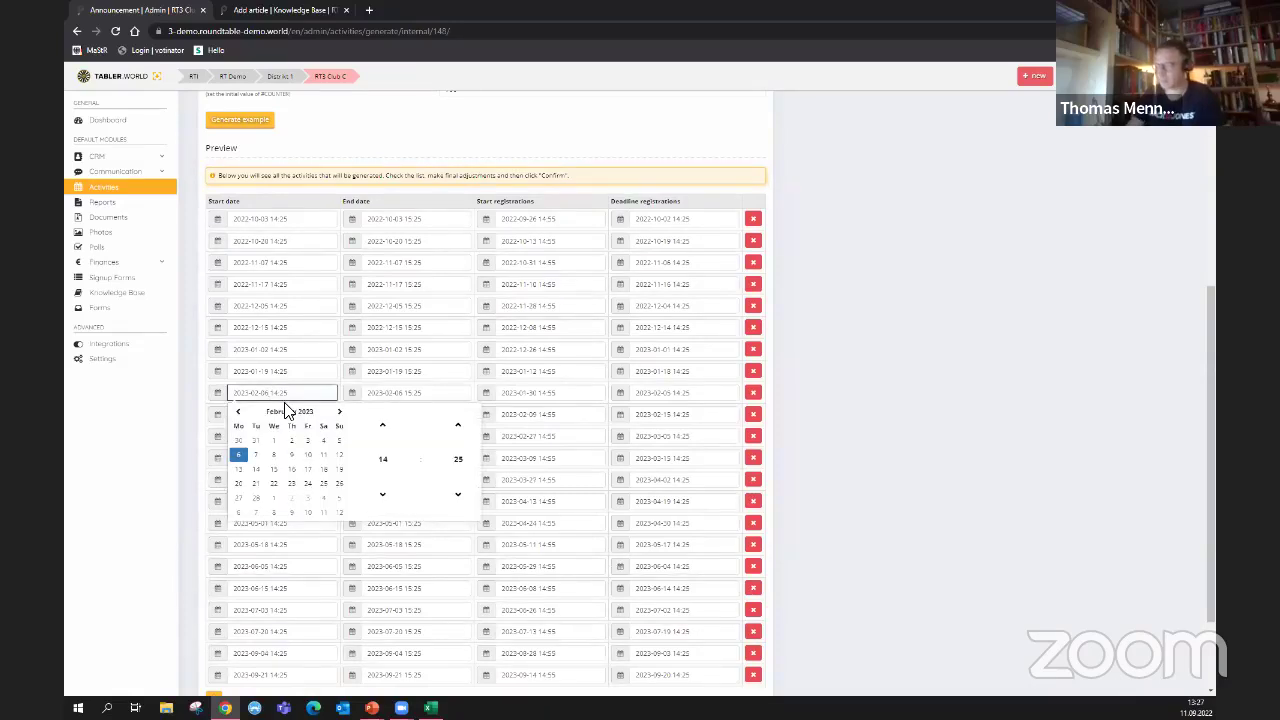
click(400, 395)
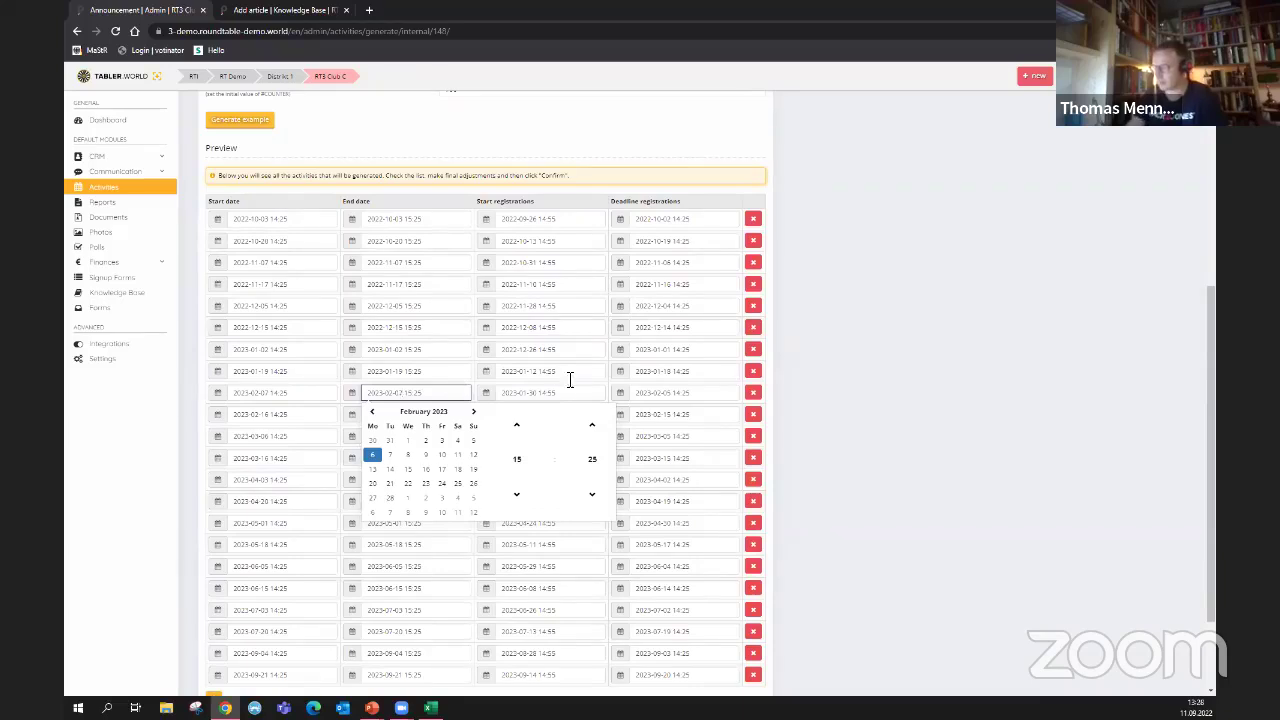
click(536, 394)
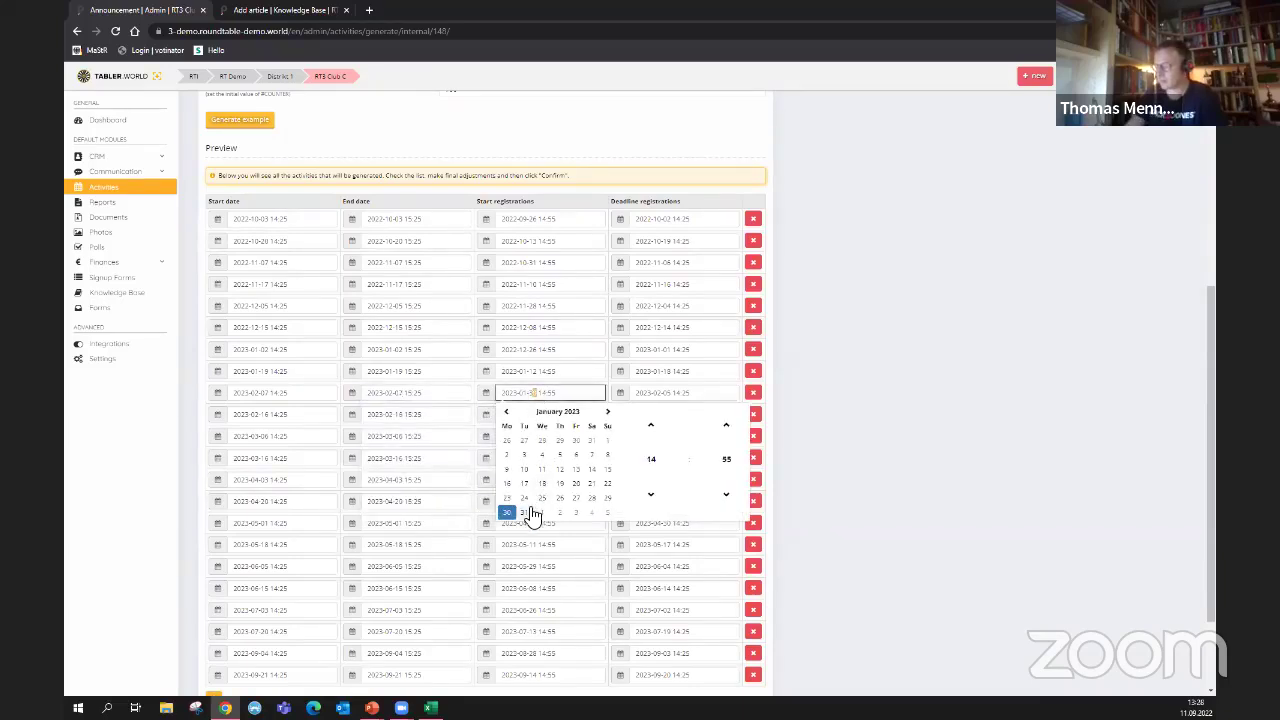
click(523, 512)
click(670, 394)
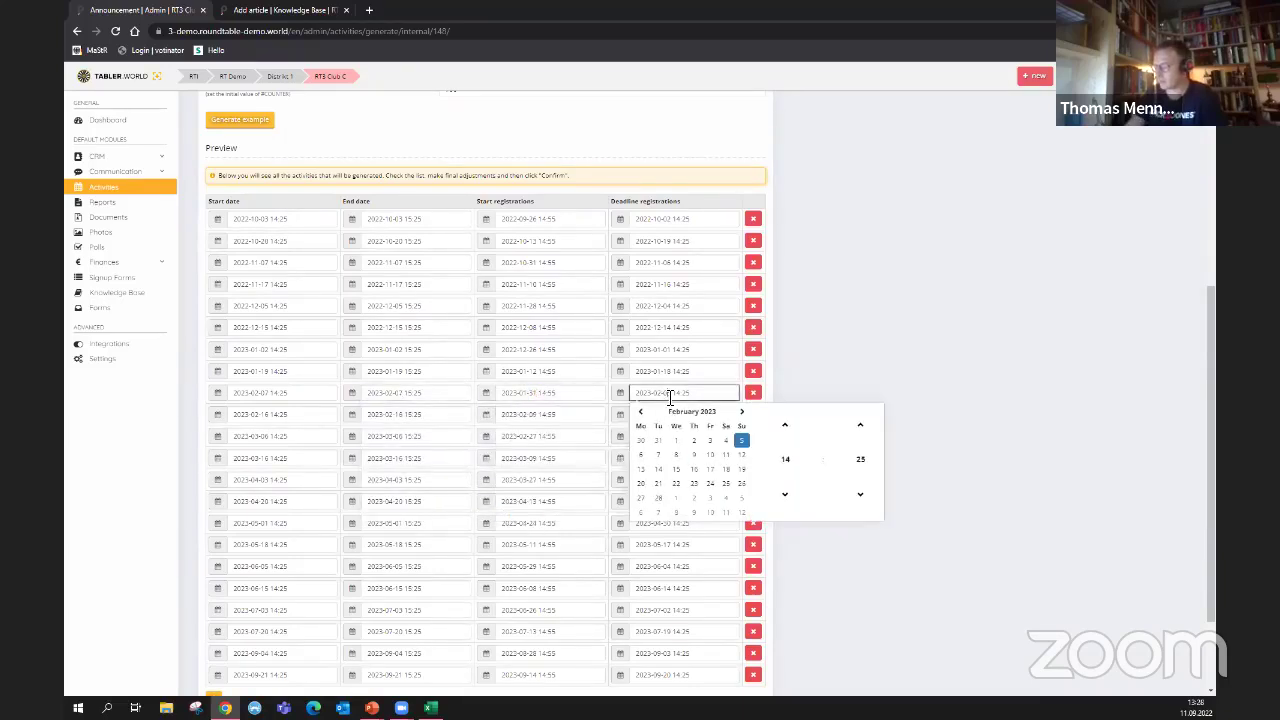
click(641, 455)
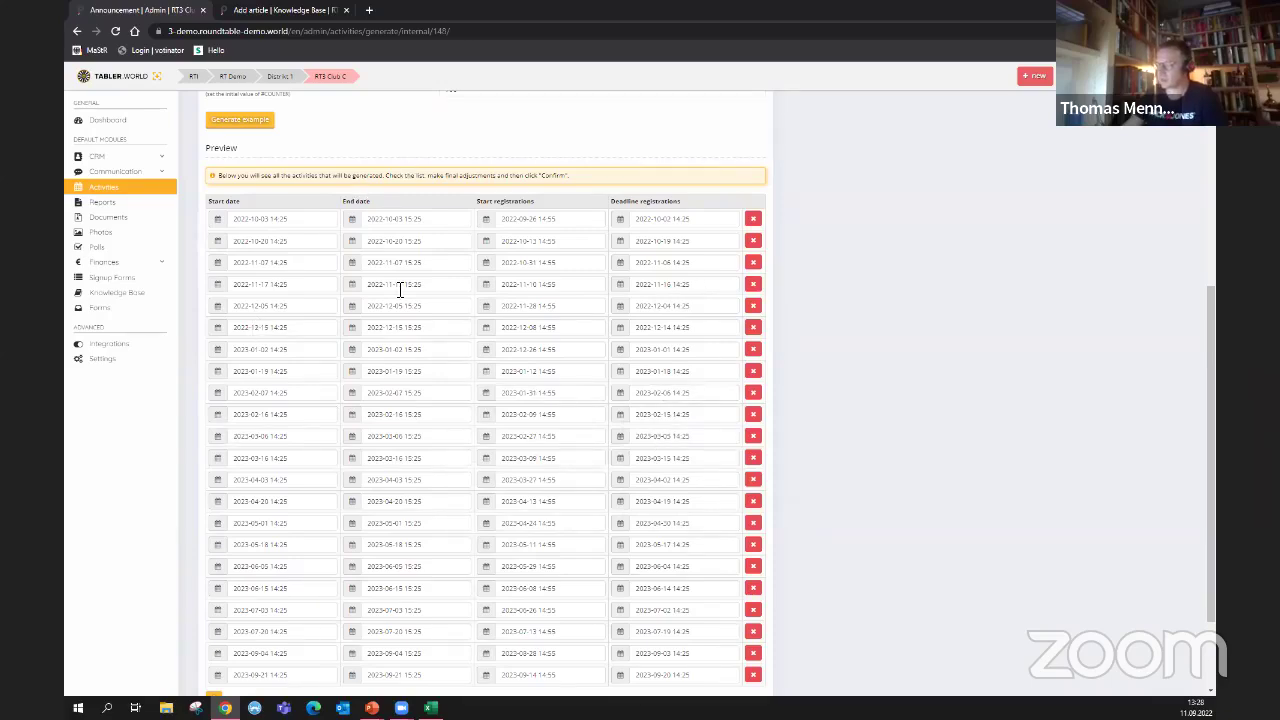
- Add a blank activity row at the end of the preview list and remove it again
scroll(600, 505, down, 2)
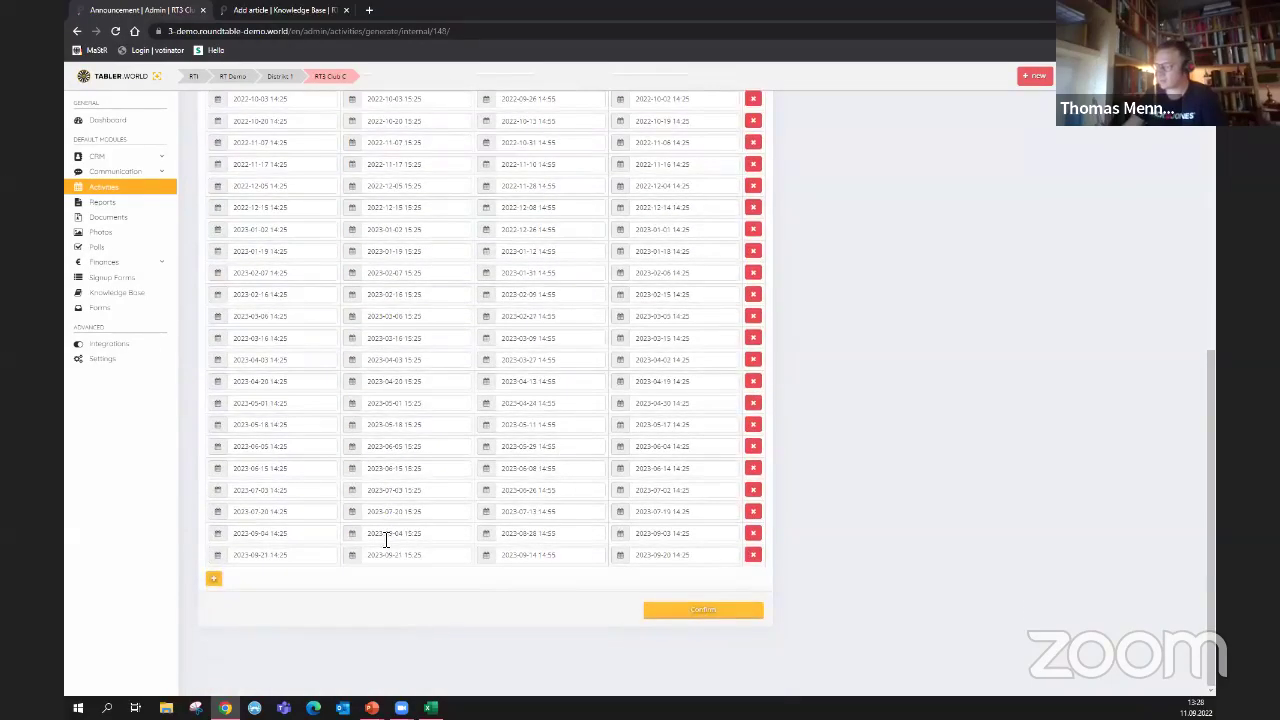
click(216, 580)
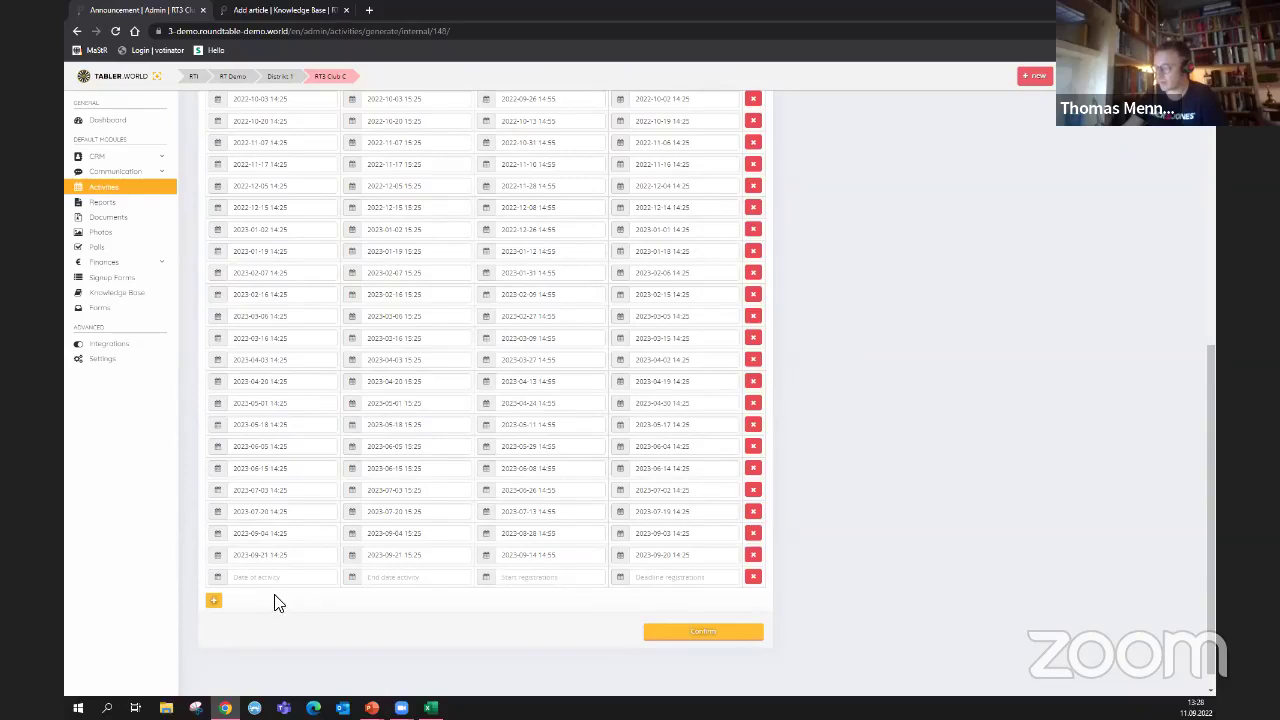
click(753, 578)
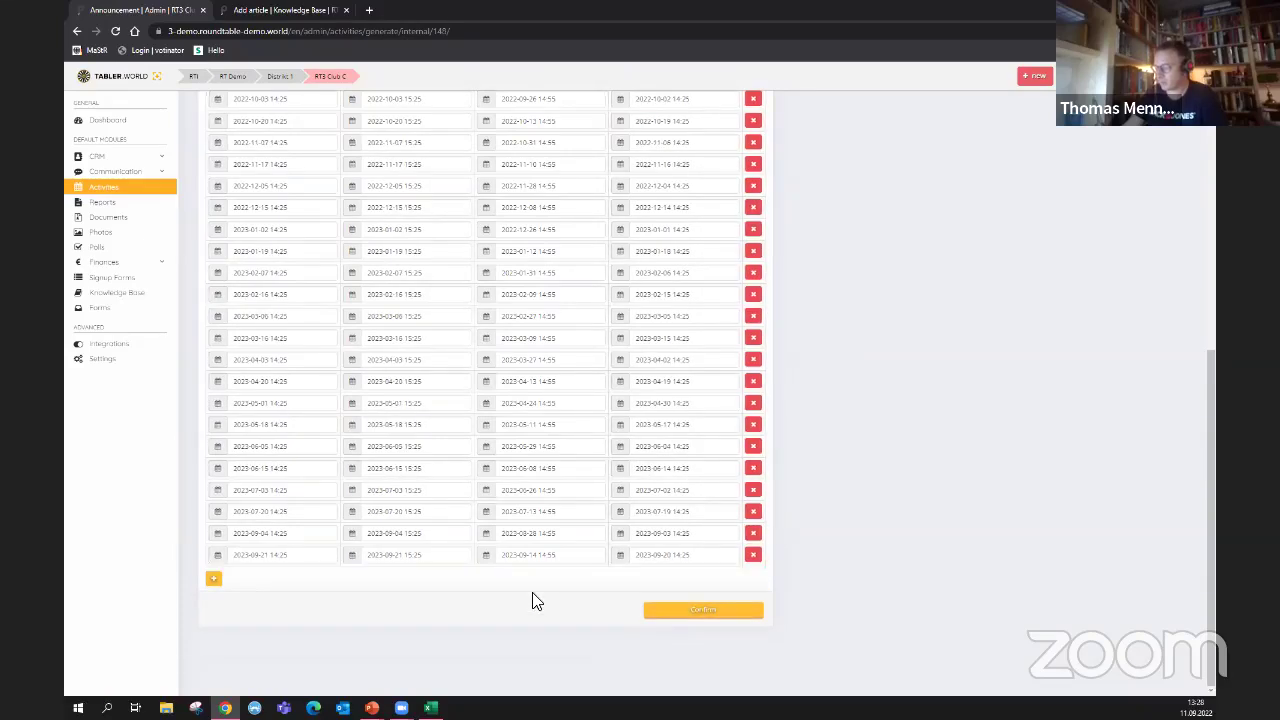
- Check the adjusted preview list and confirm the generation of all listed activities
scroll(532, 592, up, 3)
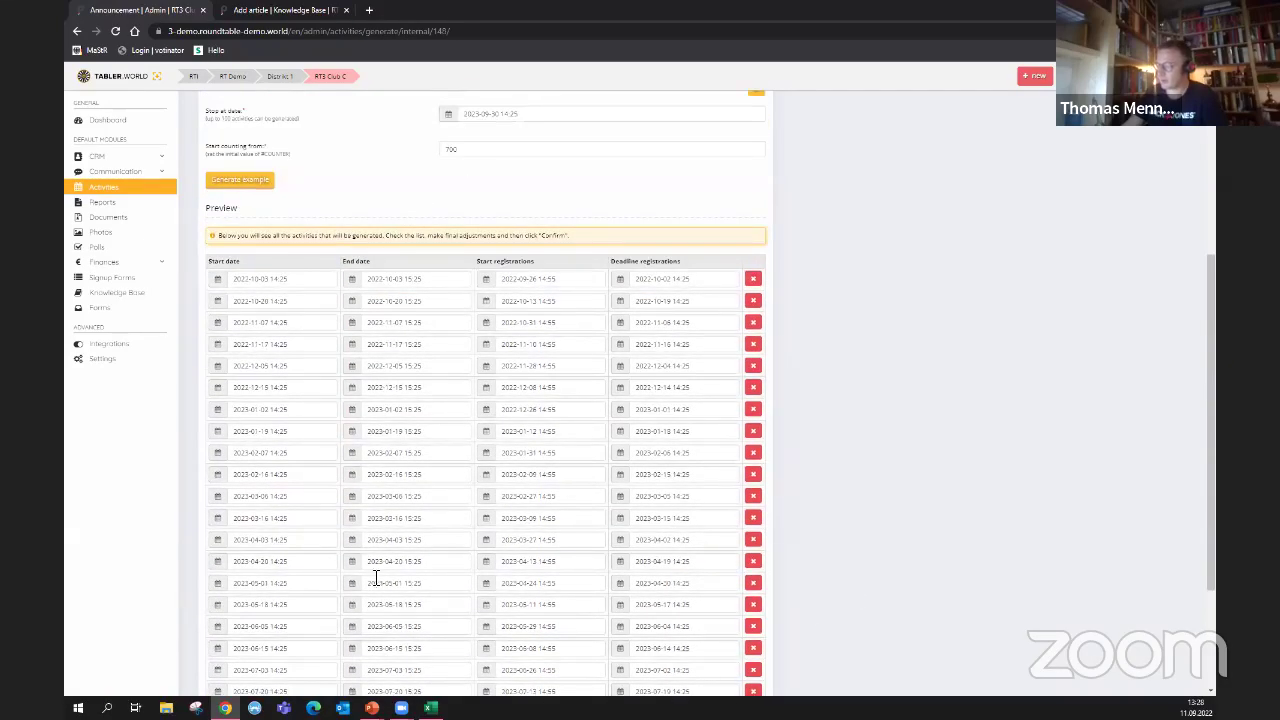
scroll(414, 491, down, 3)
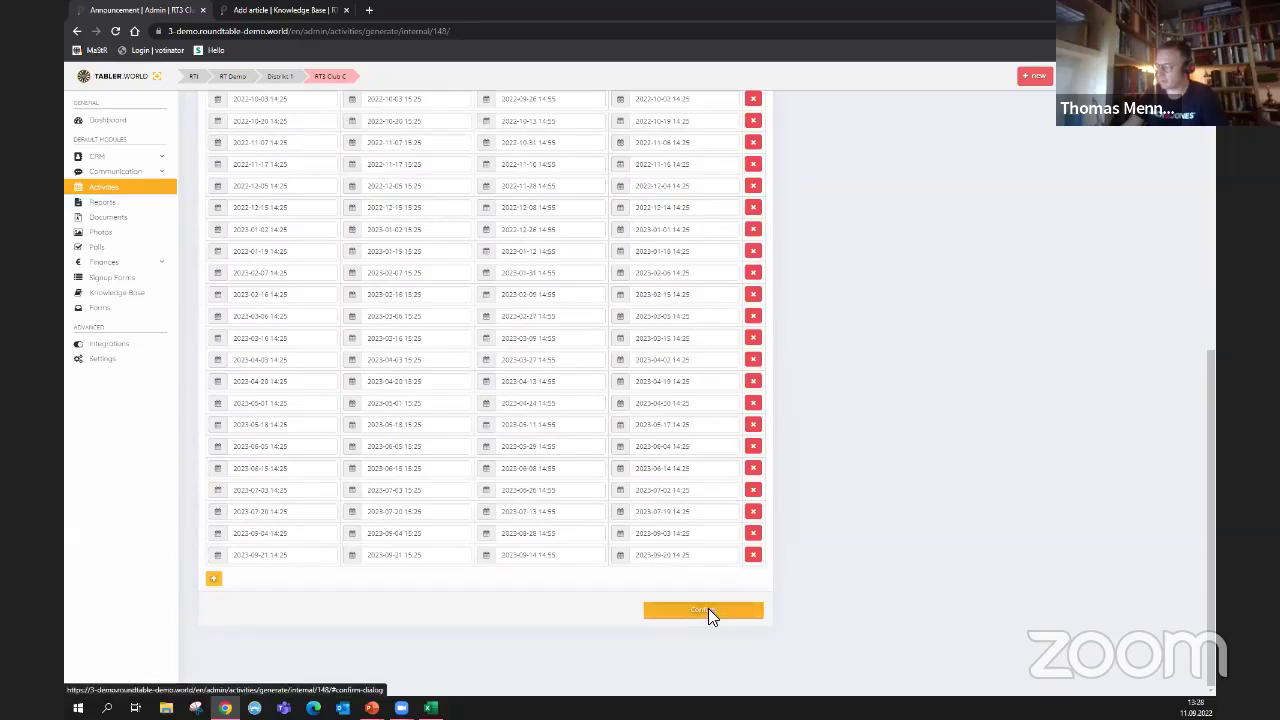
click(708, 610)
click(666, 470)
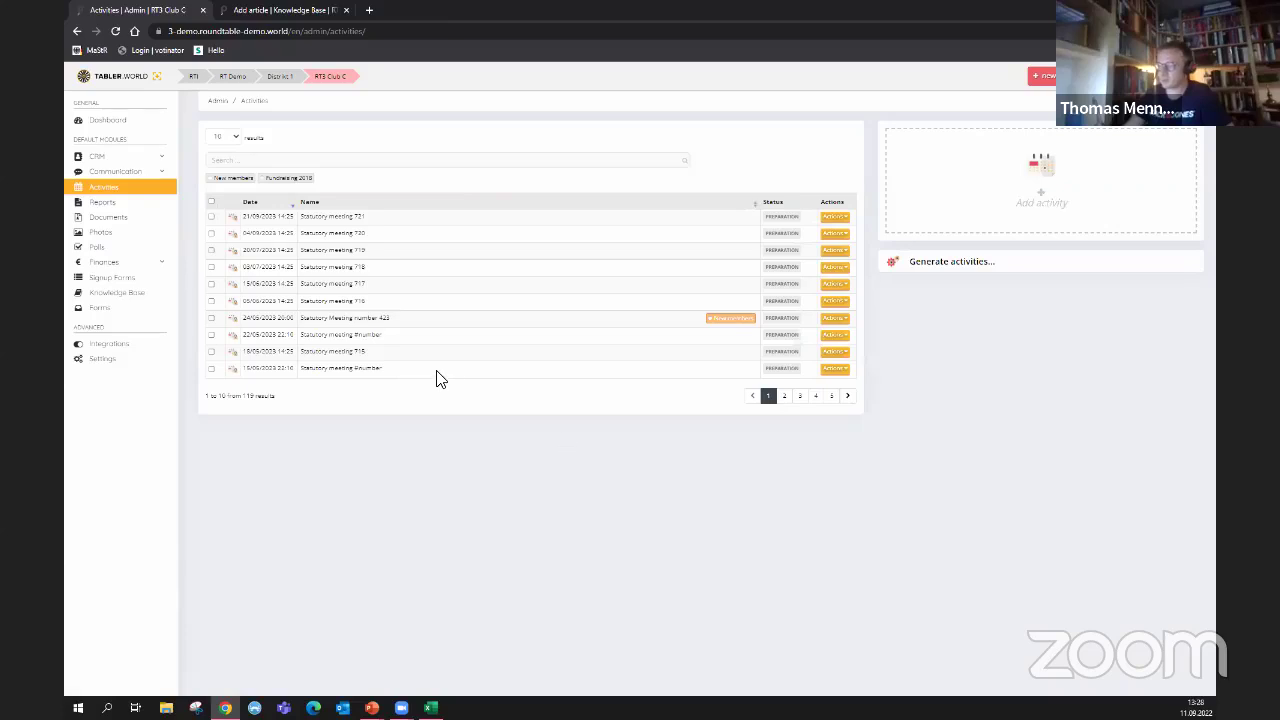
- Look through the first two pages of the activities list for the generated meetings and select Statutory meeting 721
click(784, 396)
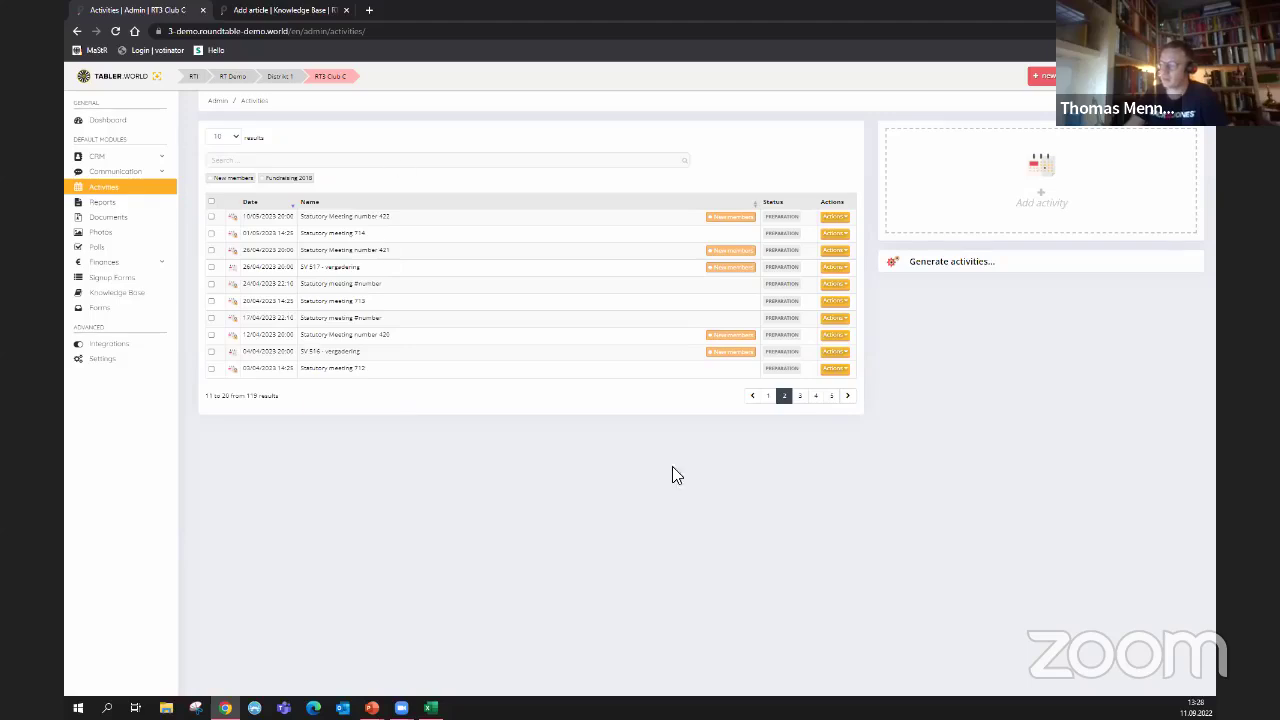
click(767, 396)
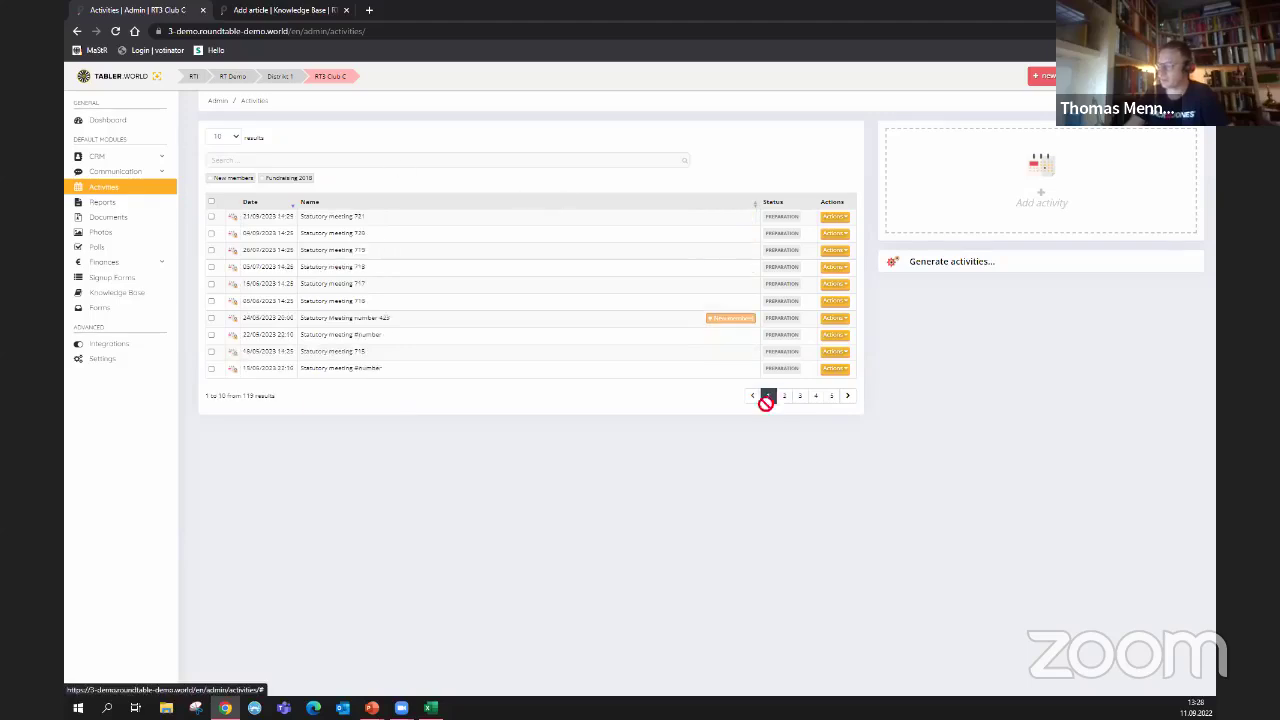
click(368, 219)
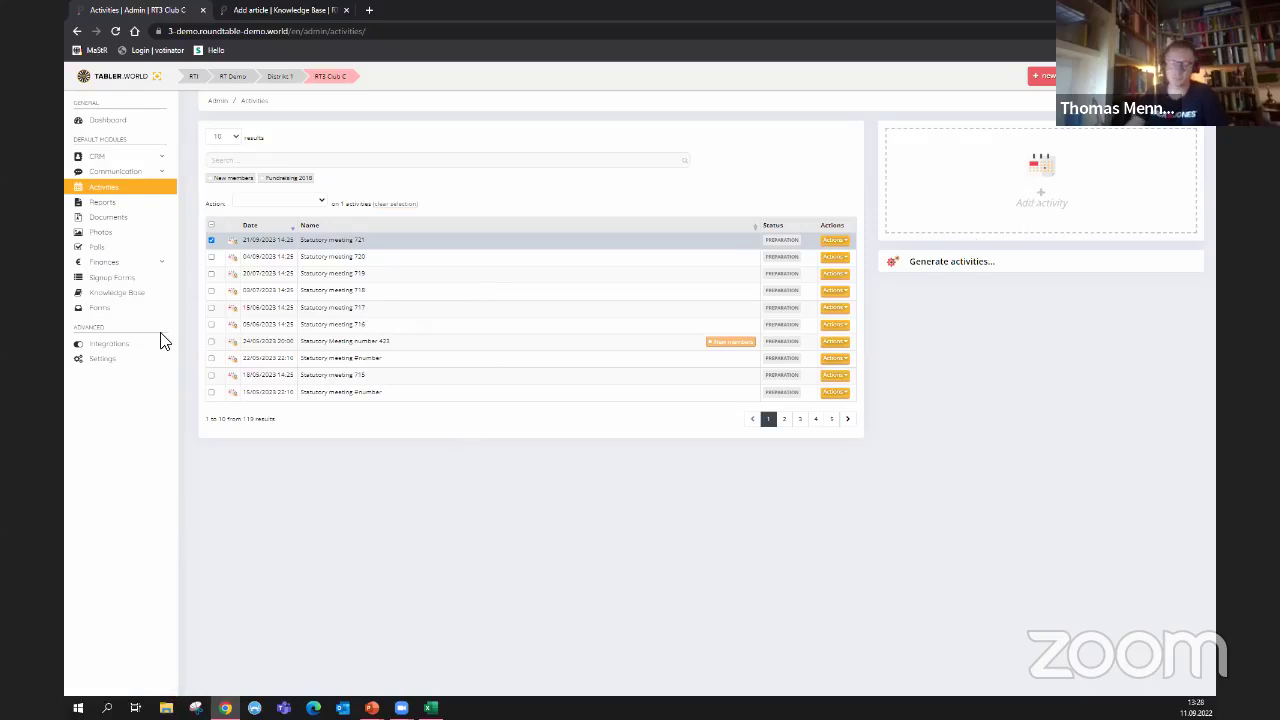
- Switch to the PowerPoint presentation and advance to the closing "Thanks for your Attention" slide
key(alt+Tab)
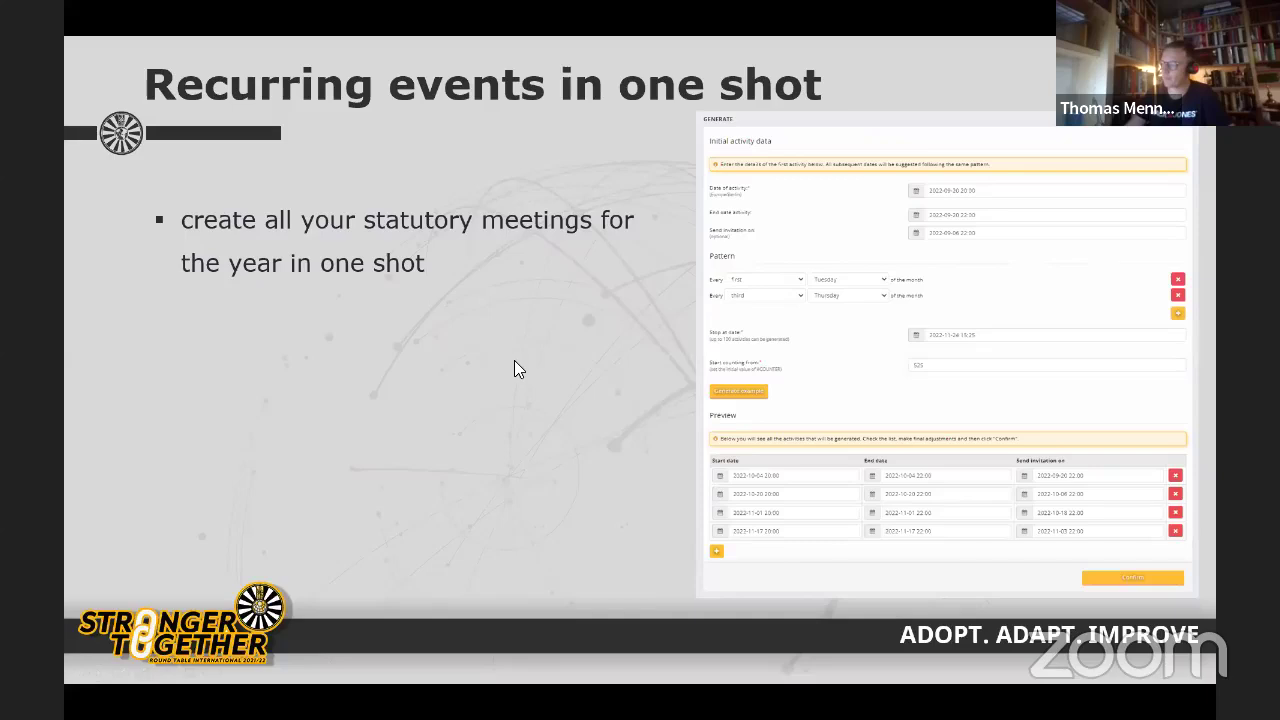
key(Right)
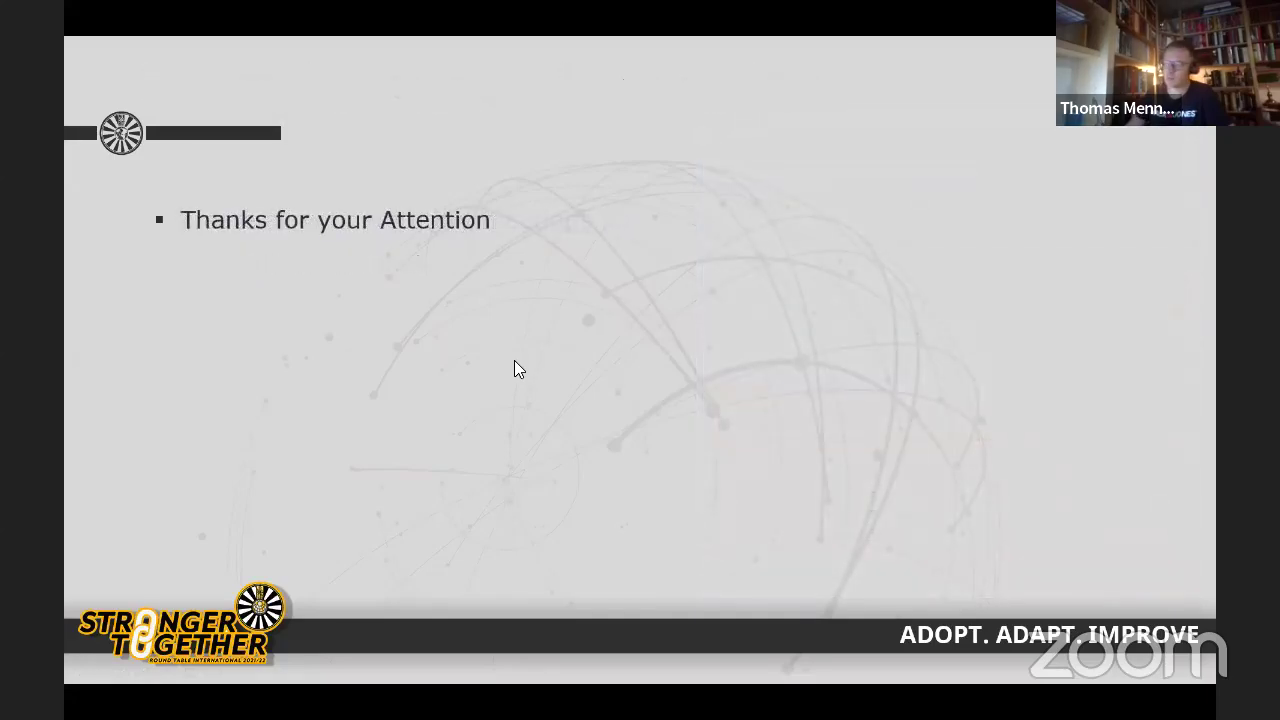